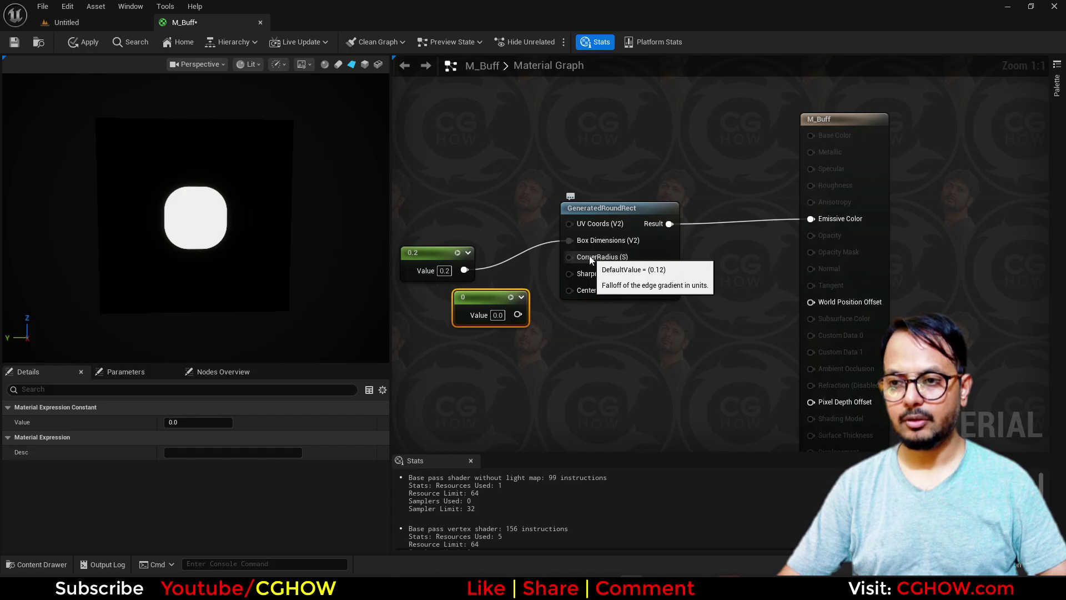
Step: Connect the new constant to the CornerRadius input of GeneratedRoundRect and set its value to 0.06
drag(584, 256, 505, 319)
click(198, 422)
text(0.06)
key(Return)
Step: Set the Box Dimensions constant to 0.25 and move it closer to the GeneratedRoundRect node
click(446, 271)
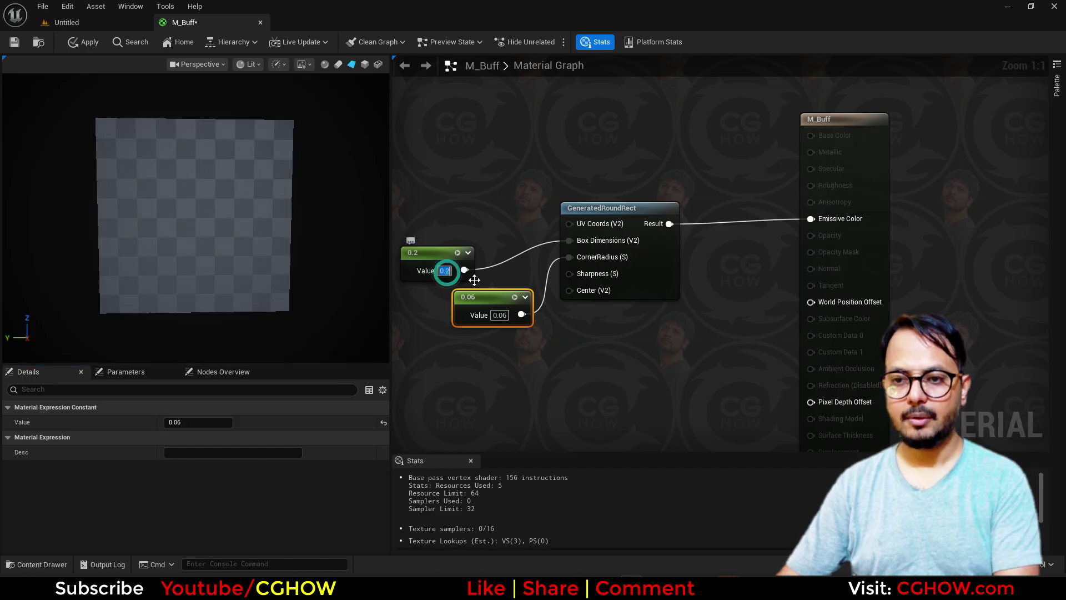
text(0.25)
key(Return)
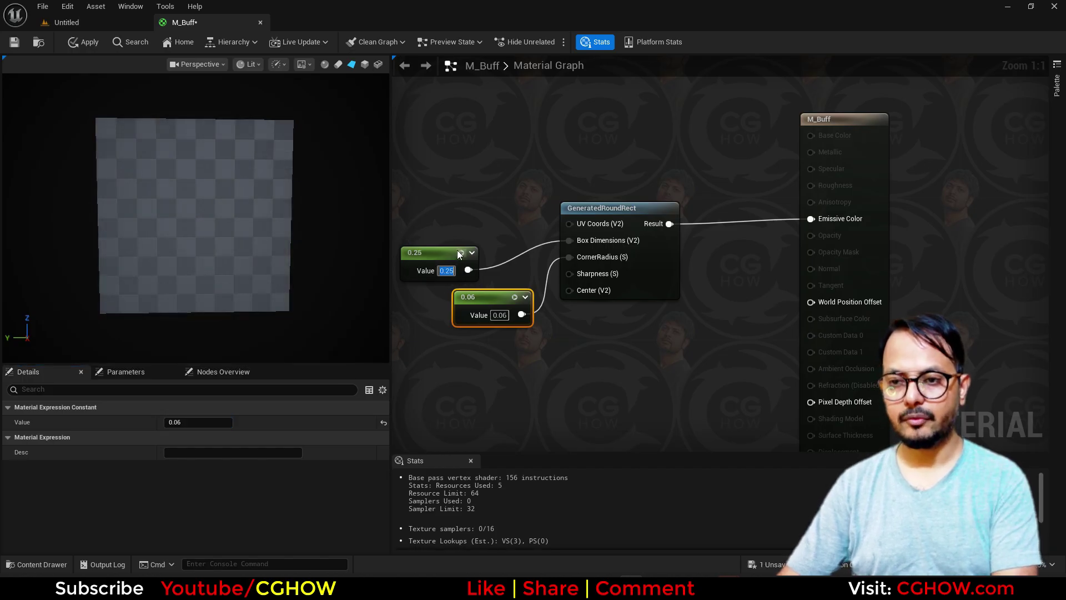
drag(442, 252, 479, 231)
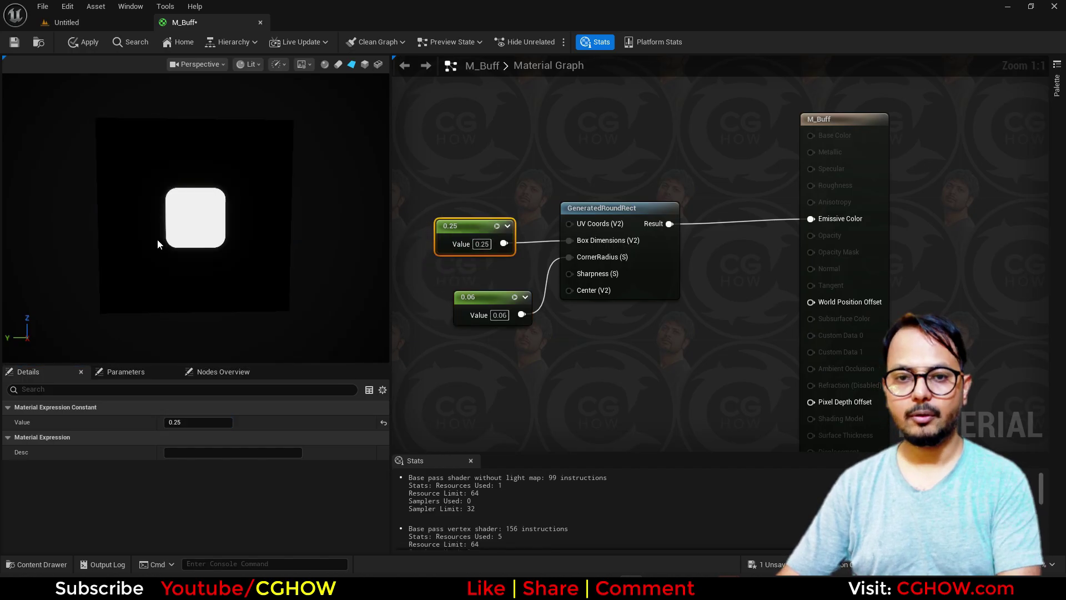
Step: Set the constant feeding Box Dimensions to 0.1
click(157, 237)
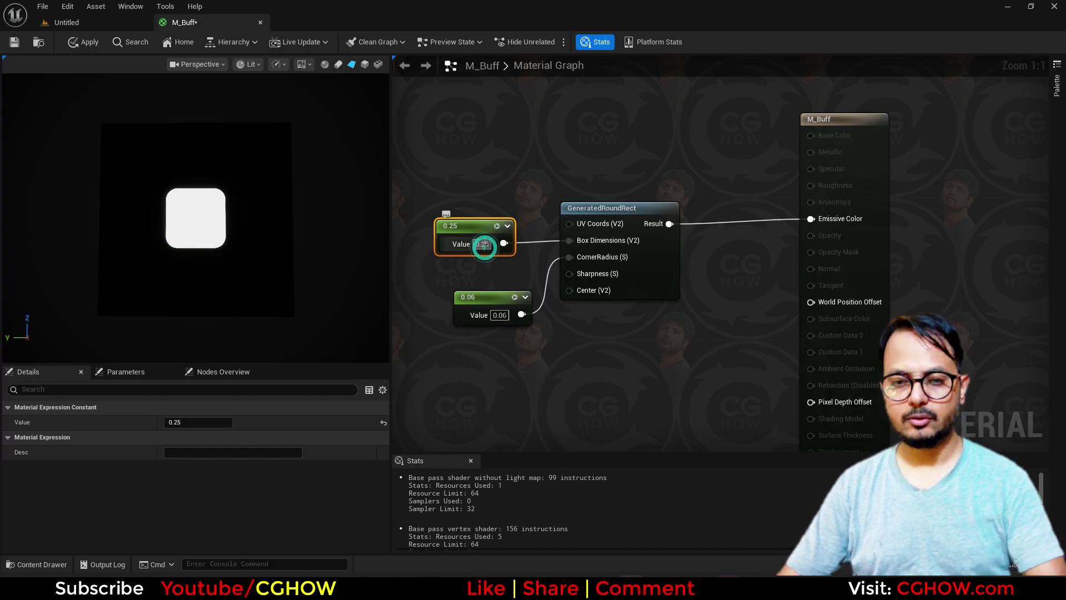
scroll(203, 262, up, 3)
scroll(211, 261, up, 2)
click(210, 258)
click(476, 244)
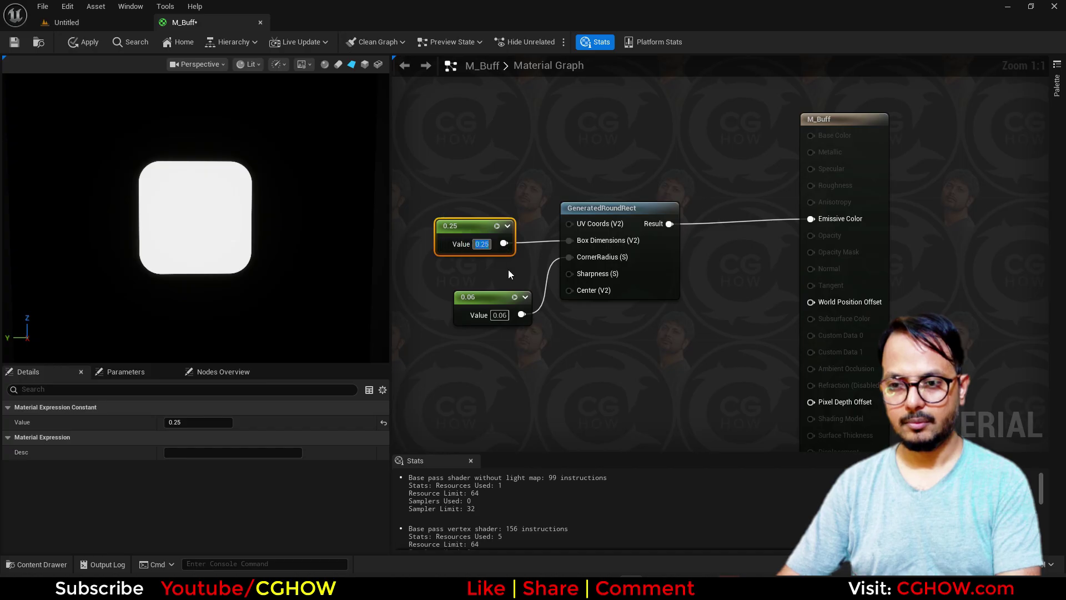
text(1)
key(Return)
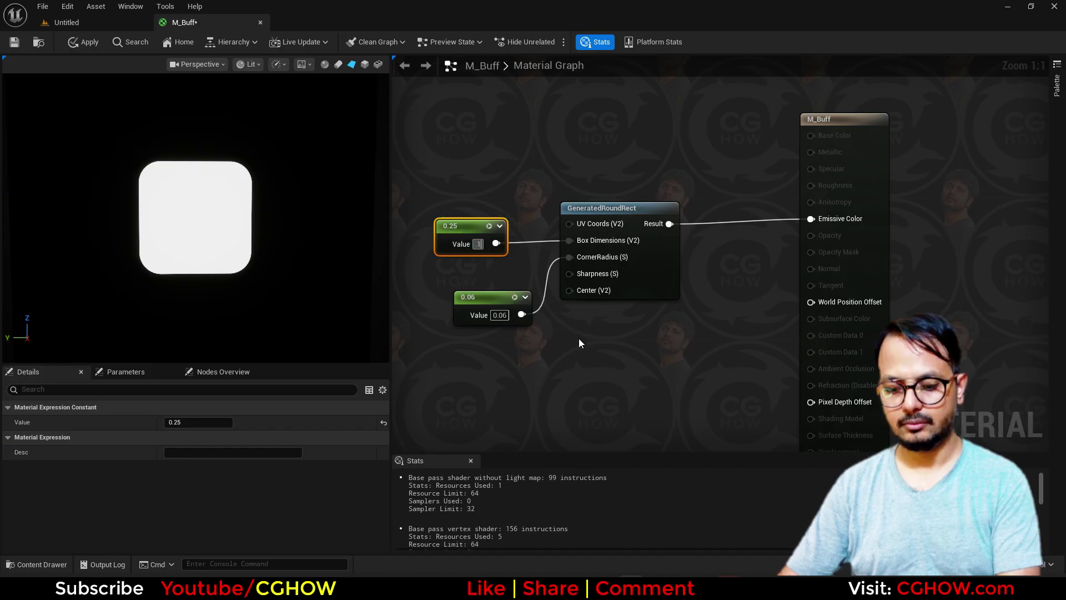
Step: Set the constant feeding CornerRadius to 0.03 and frame the rounded square in the preview
click(499, 315)
text(.0)
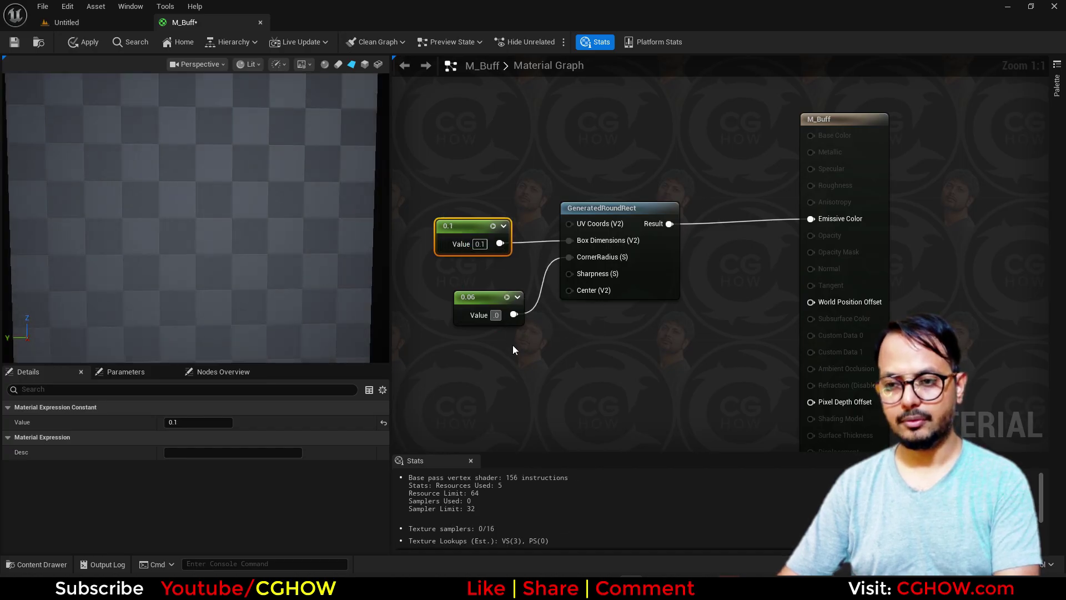
text(3)
key(Return)
right_drag(217, 252, 205, 194)
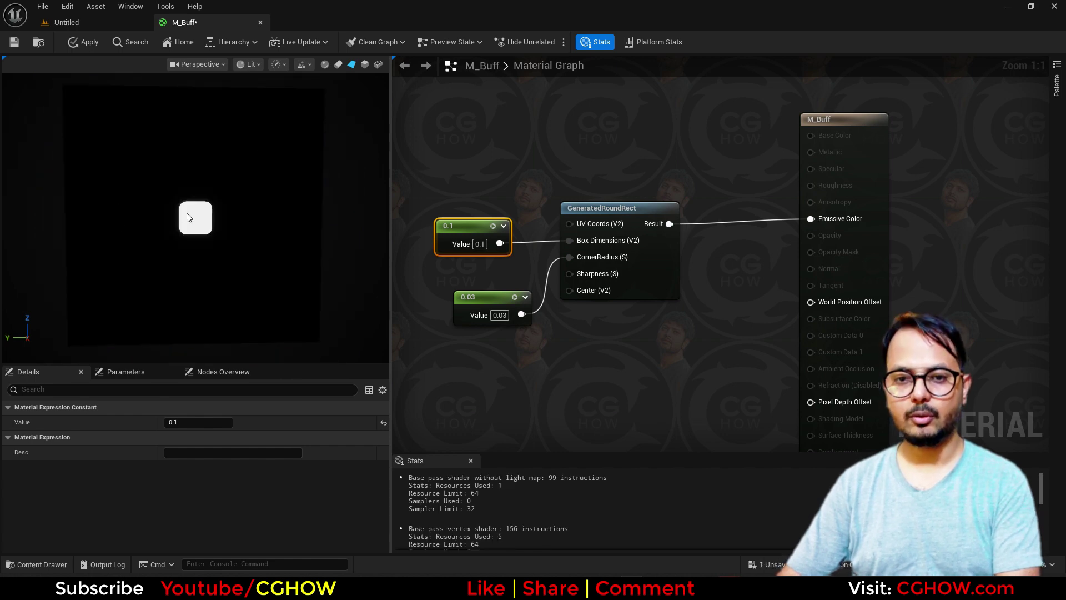
scroll(189, 218, up, 2)
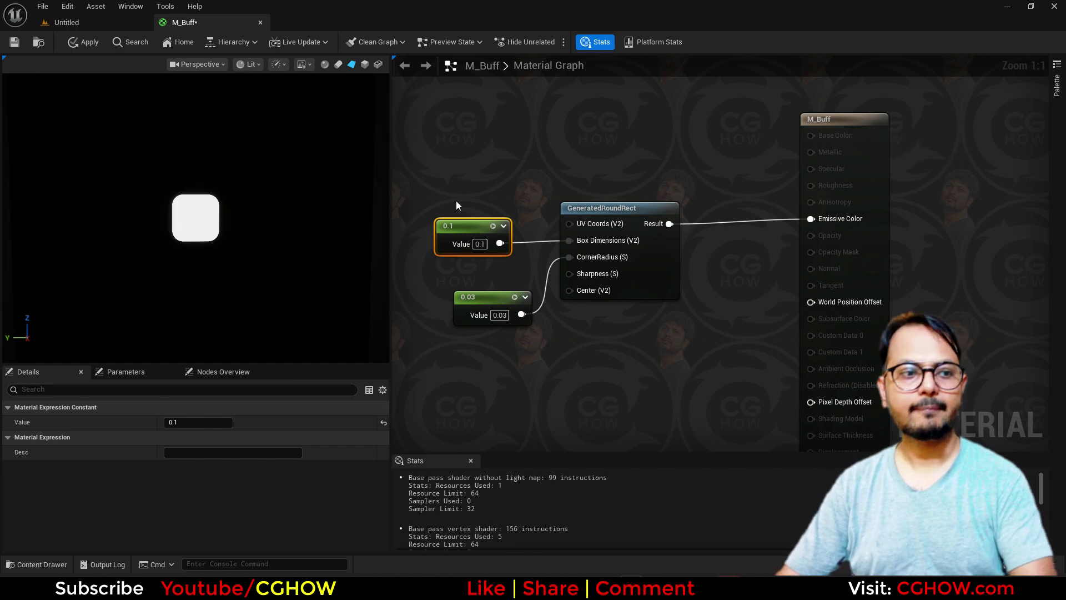
Step: Move the M_Buff output node farther away, add a Multiply node and connect the GeneratedRoundRect result to its B input
right_drag(607, 221, 510, 237)
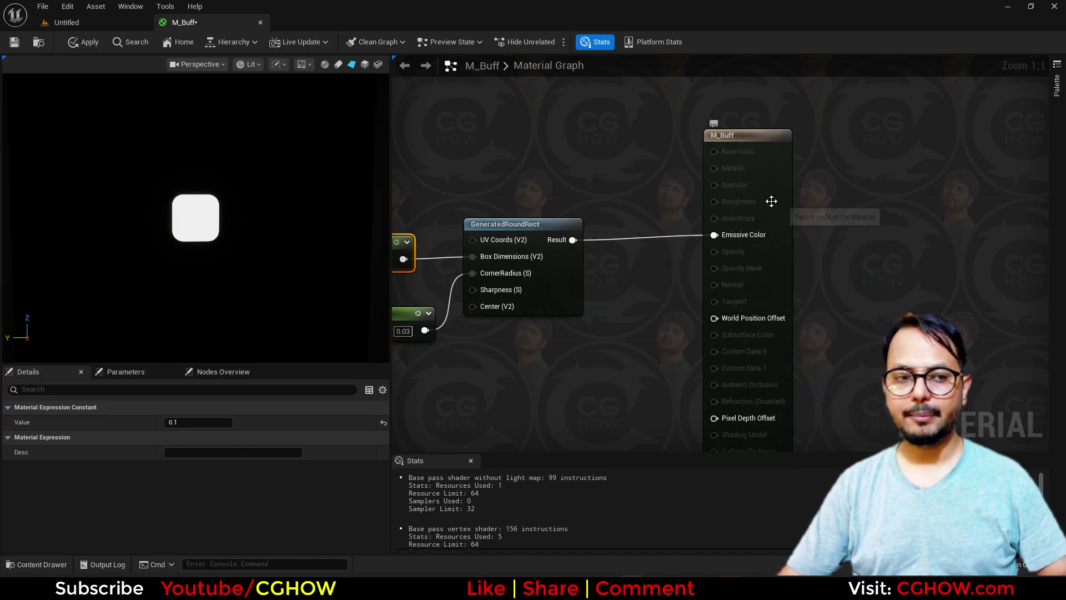
drag(771, 201, 852, 192)
click(624, 191)
drag(572, 239, 631, 229)
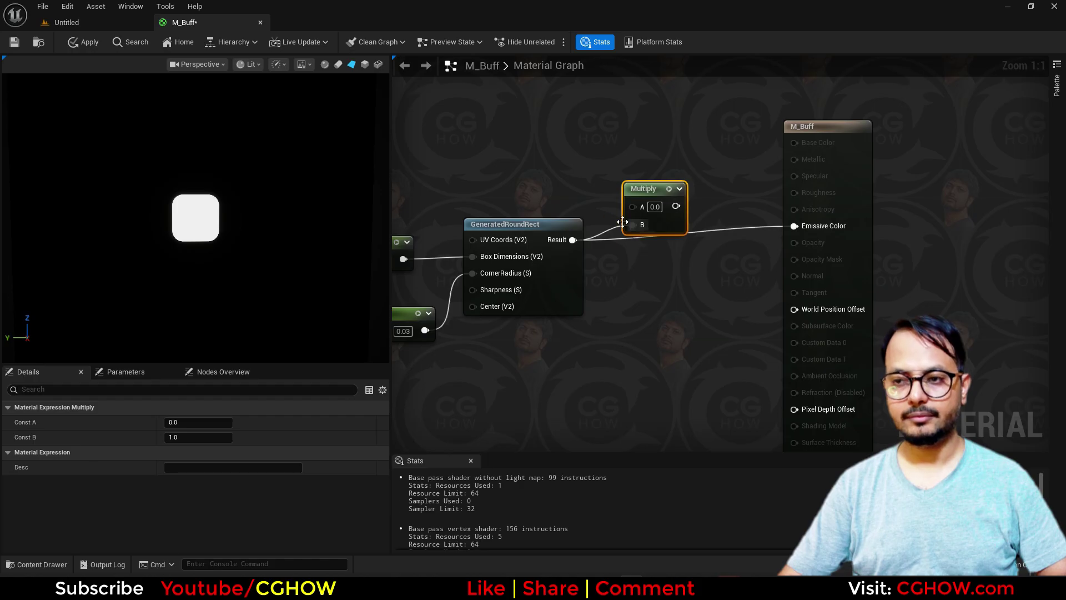
Step: Add a three-component constant above GeneratedRoundRect and set its colour to dark magenta, R 0.078, G 0.0, B 0.036
right_drag(579, 196, 578, 238)
click(512, 182)
double_click(536, 223)
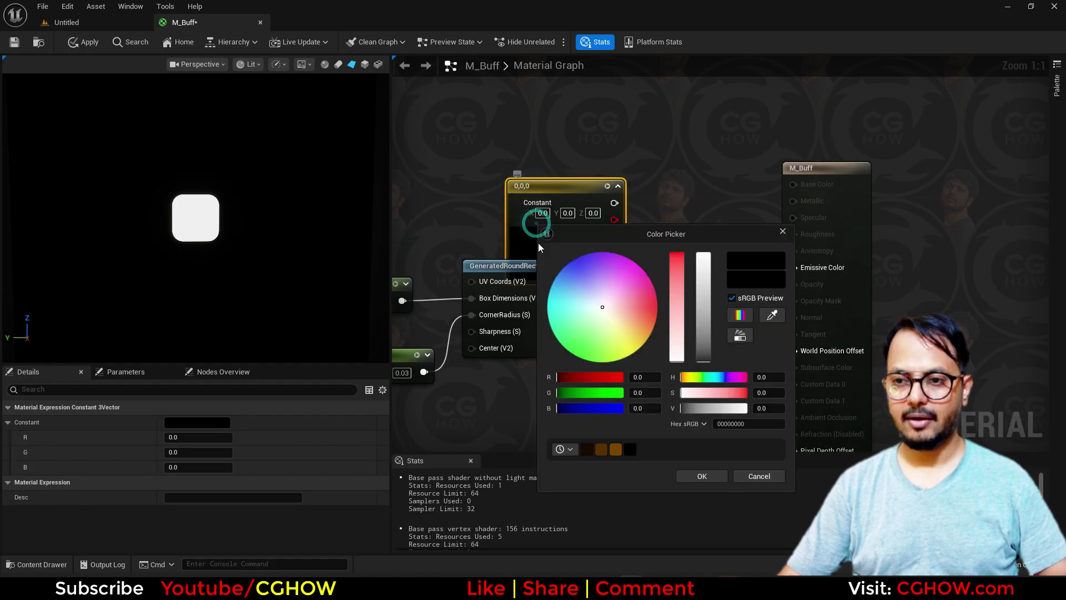
drag(635, 296, 643, 285)
drag(700, 334, 701, 353)
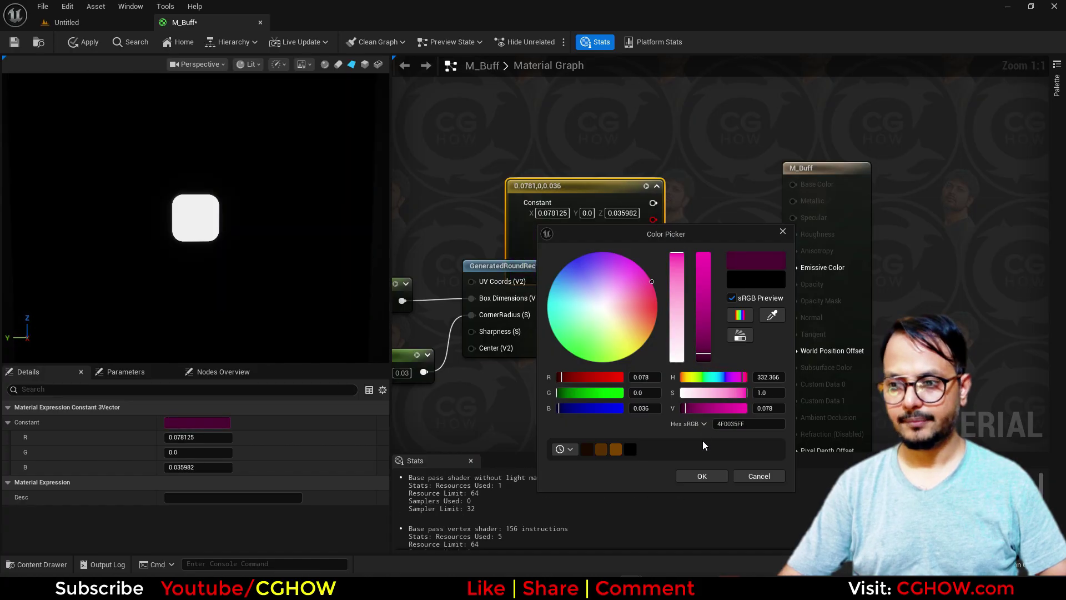
click(704, 478)
Step: Wire the colour constant into Multiply's A input and Multiply into Emissive Color, spacing out the colour and output nodes
drag(654, 204, 734, 272)
drag(818, 271, 818, 271)
drag(562, 235, 500, 182)
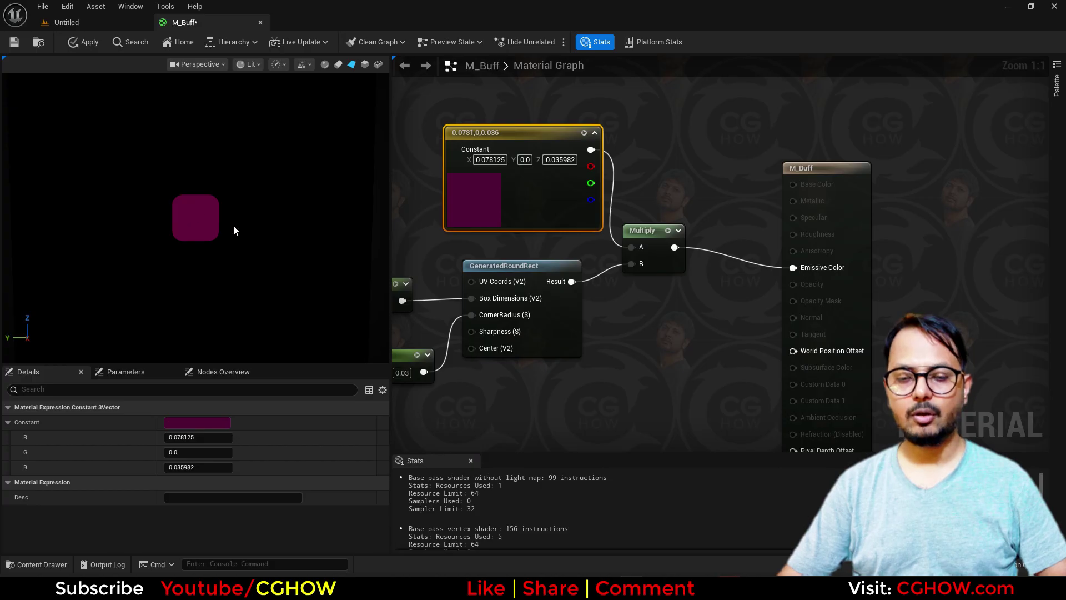
right_drag(620, 301, 526, 359)
drag(760, 261, 851, 245)
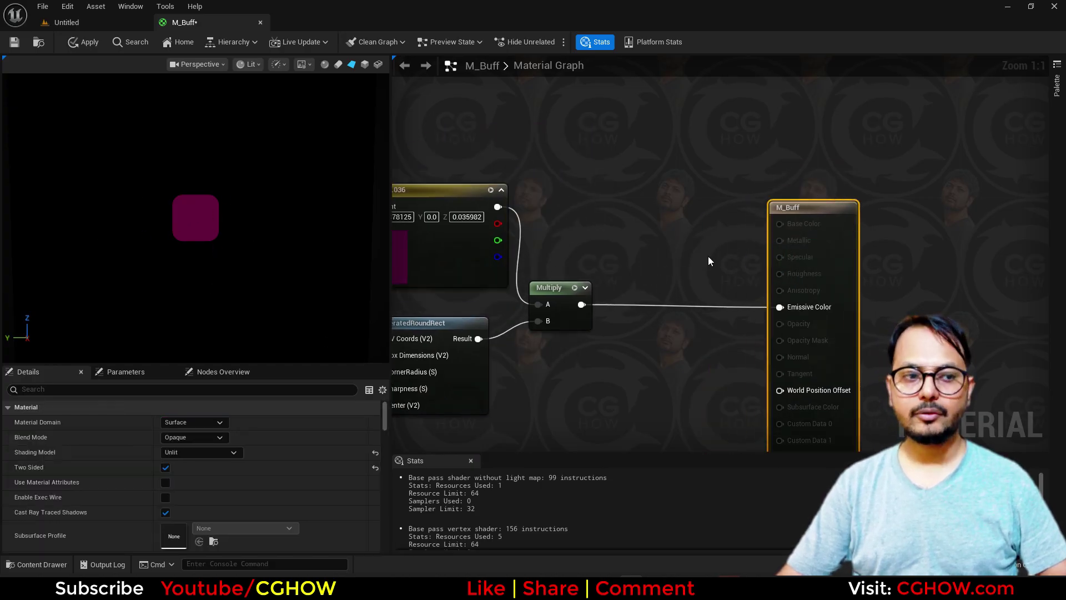
Step: Add a Noise node below the GeneratedRoundRect node and preview it
scroll(708, 256, down, 1)
right_drag(730, 241, 627, 231)
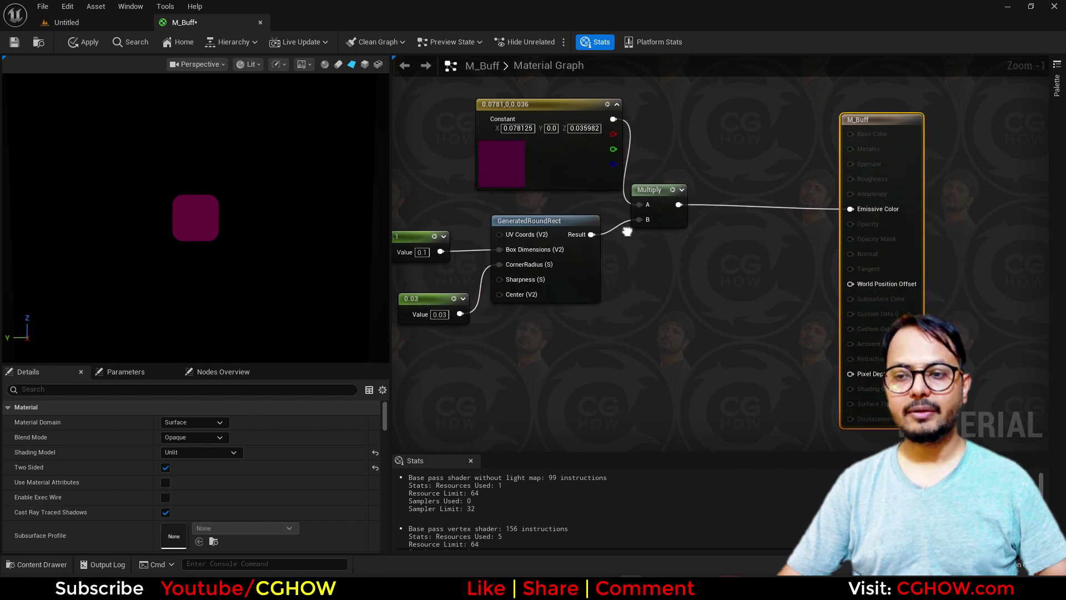
right_drag(565, 323, 680, 249)
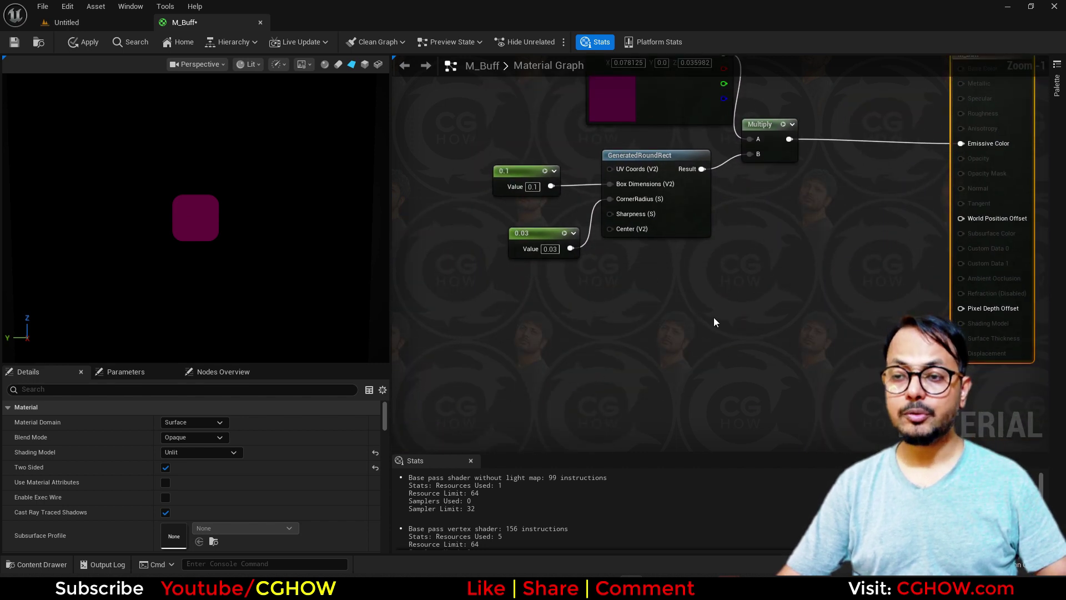
right_drag(714, 322, 651, 300)
right_click(554, 300)
text(noise)
click(593, 350)
click(631, 306)
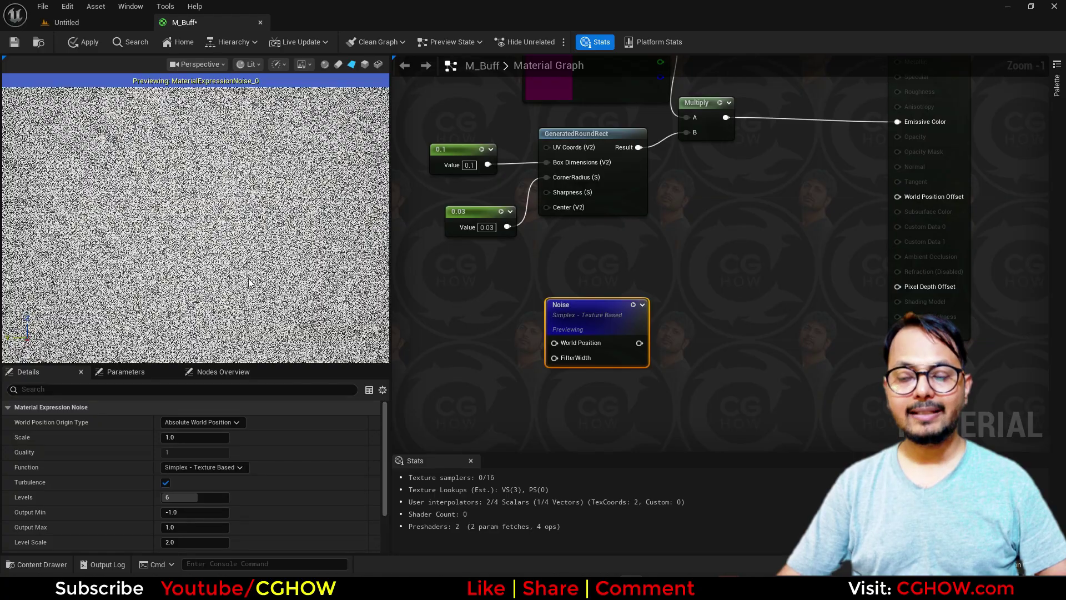
right_drag(397, 319, 469, 298)
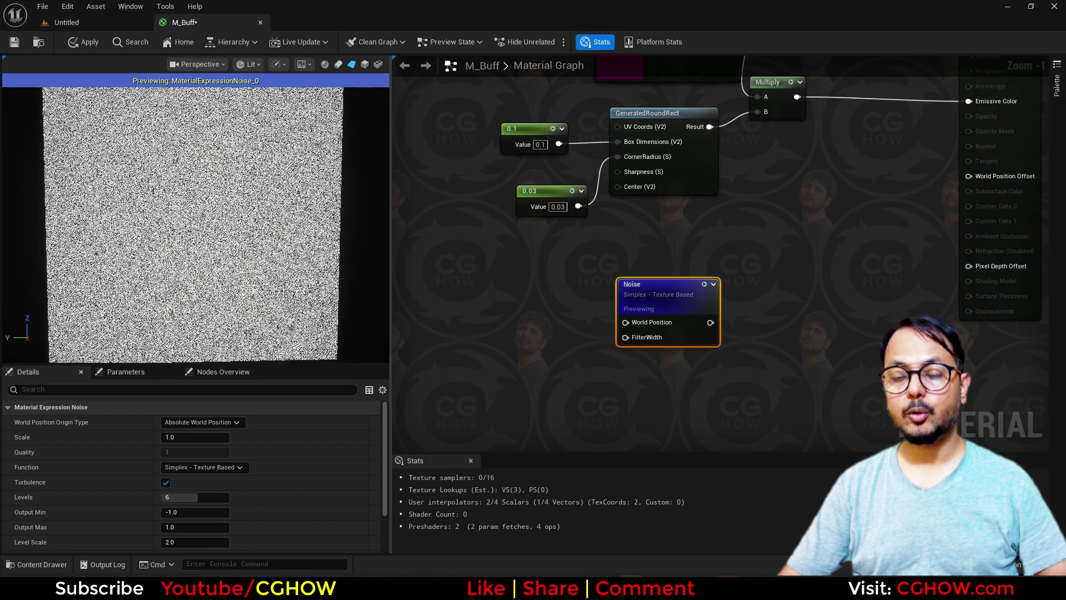
right_click(520, 307)
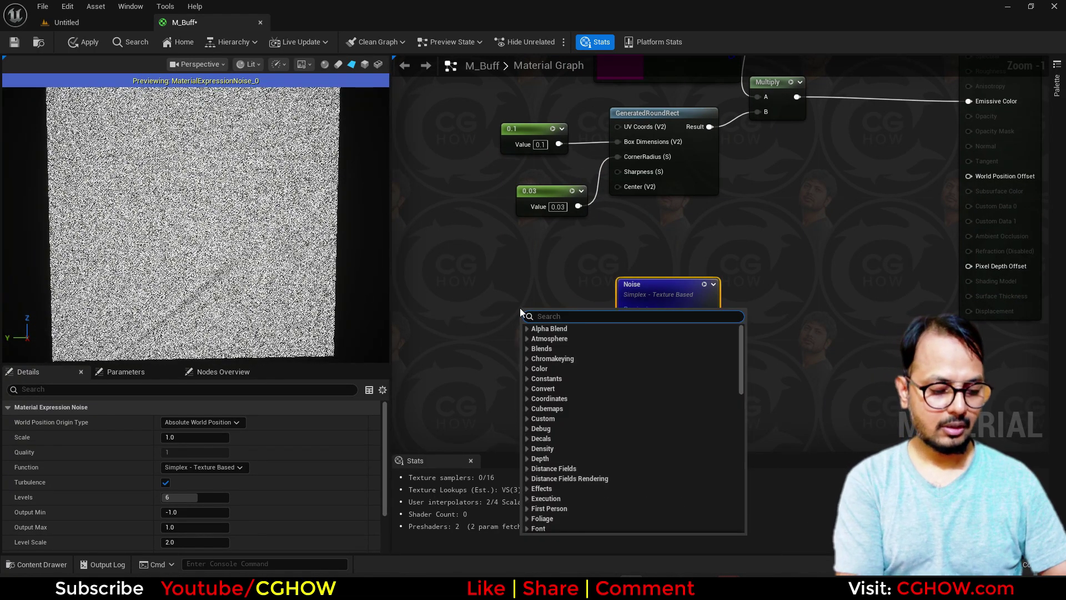
text(make)
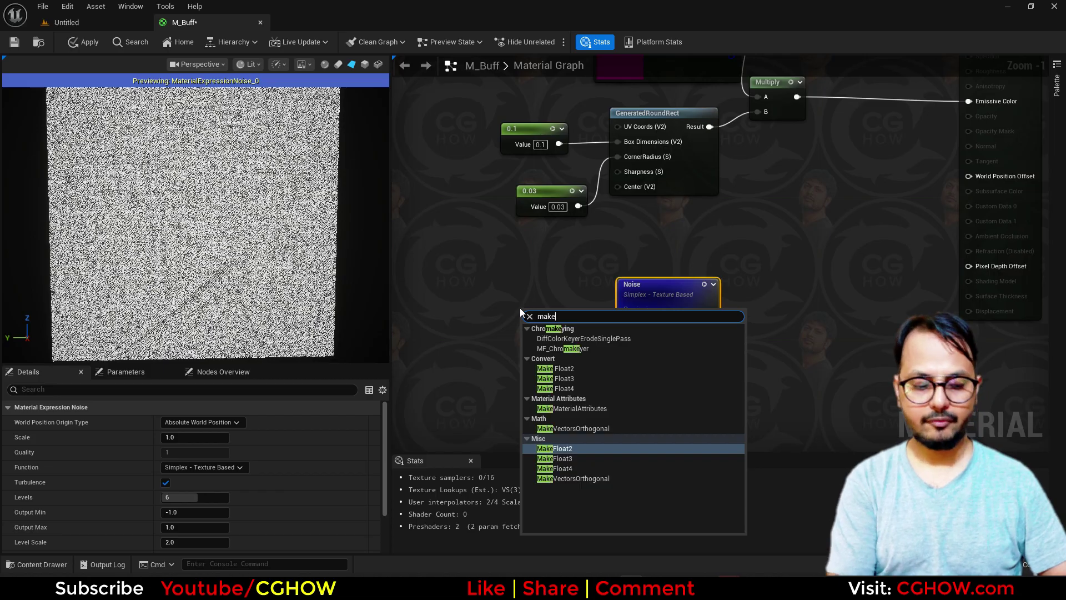
text(f)
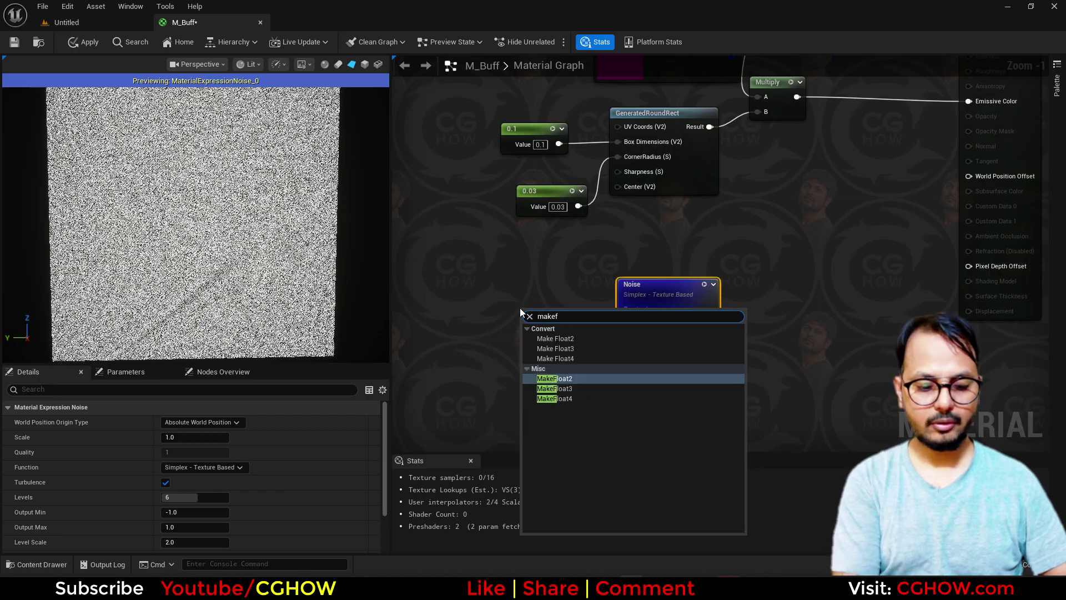
Step: Add a Make Float3 node and connect its output to the World Position input of the Noise node
right_click(483, 269)
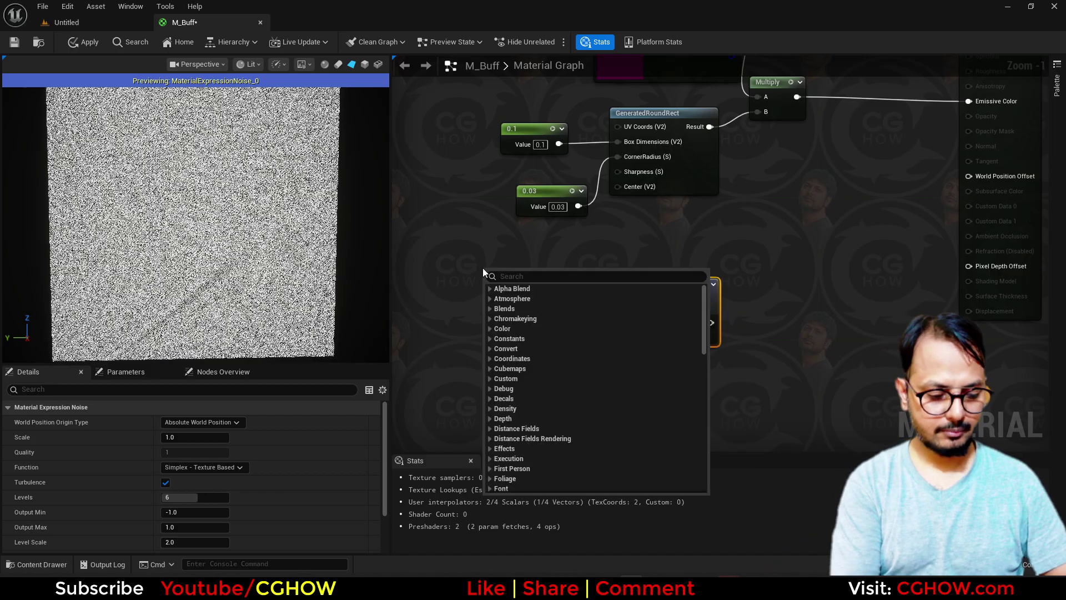
text(mak)
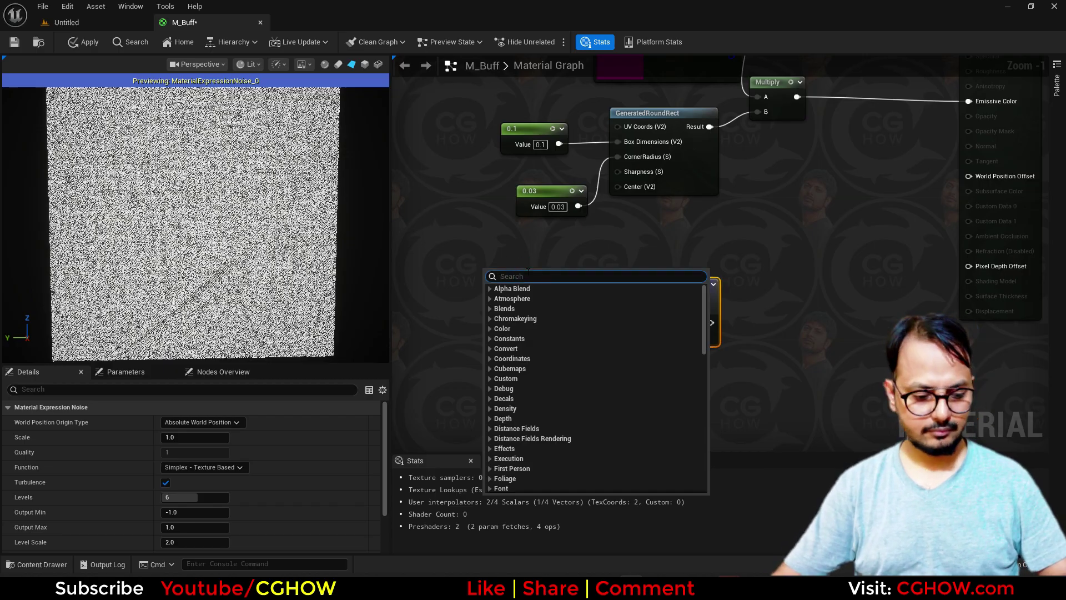
text(ef)
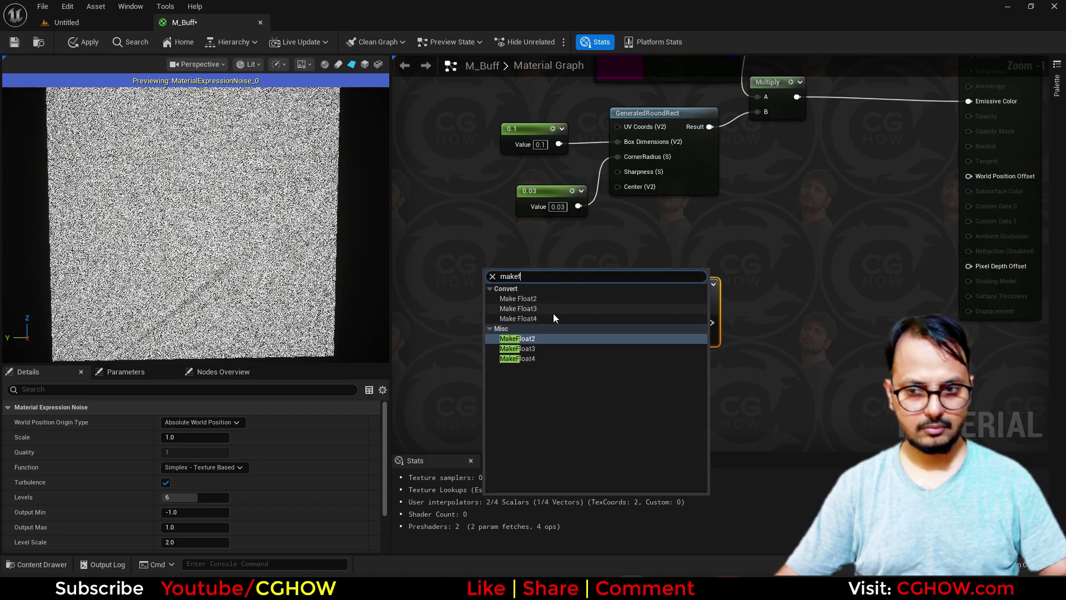
click(525, 307)
drag(572, 284, 635, 318)
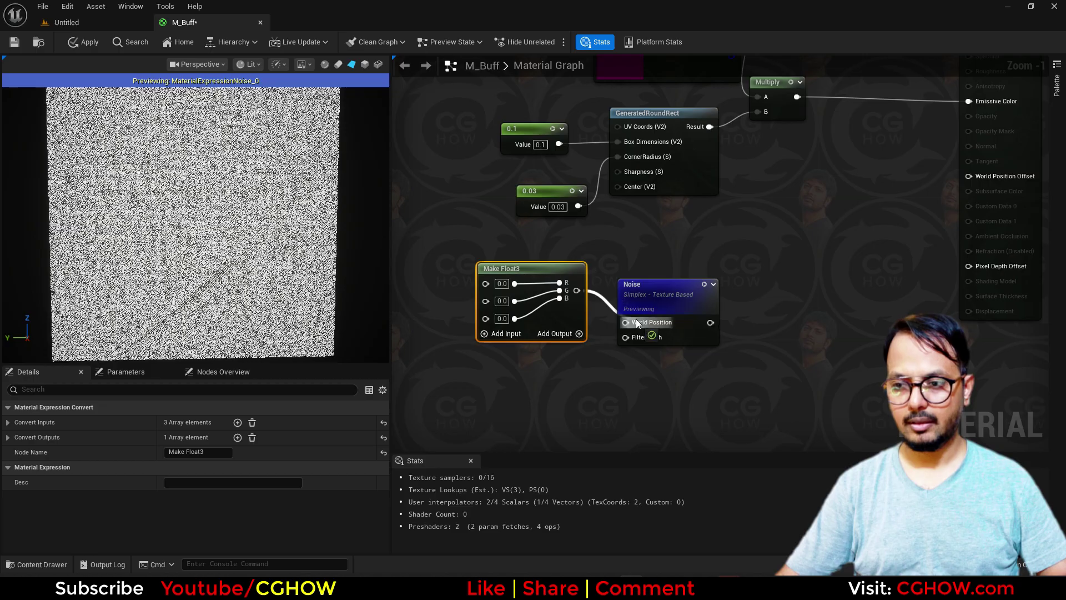
Step: Add a Break Float2 node before Make Float3 and connect its two outputs to the first two Make Float3 inputs
right_drag(395, 266, 447, 262)
right_click(448, 263)
text(breakf)
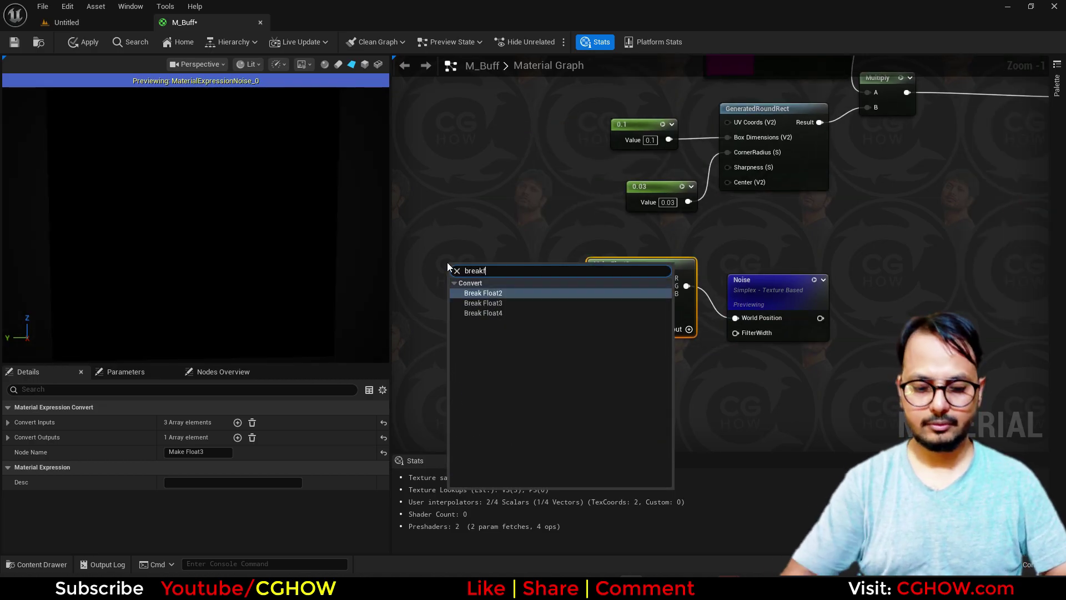
key(Return)
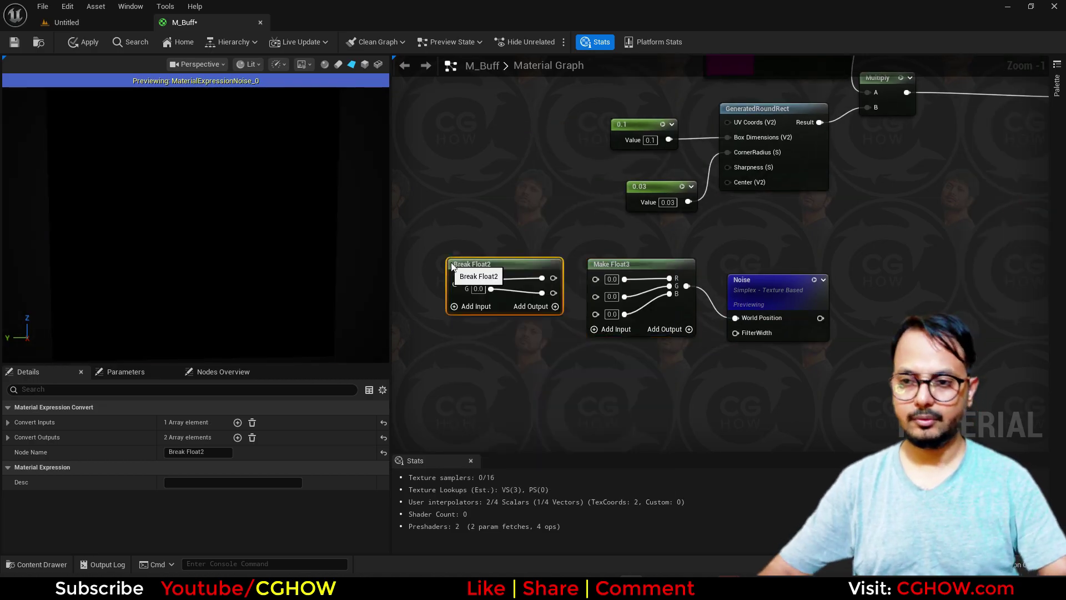
mouse_move(554, 278)
mouse_down()
mouse_move(597, 280)
mouse_move(549, 294)
mouse_up()
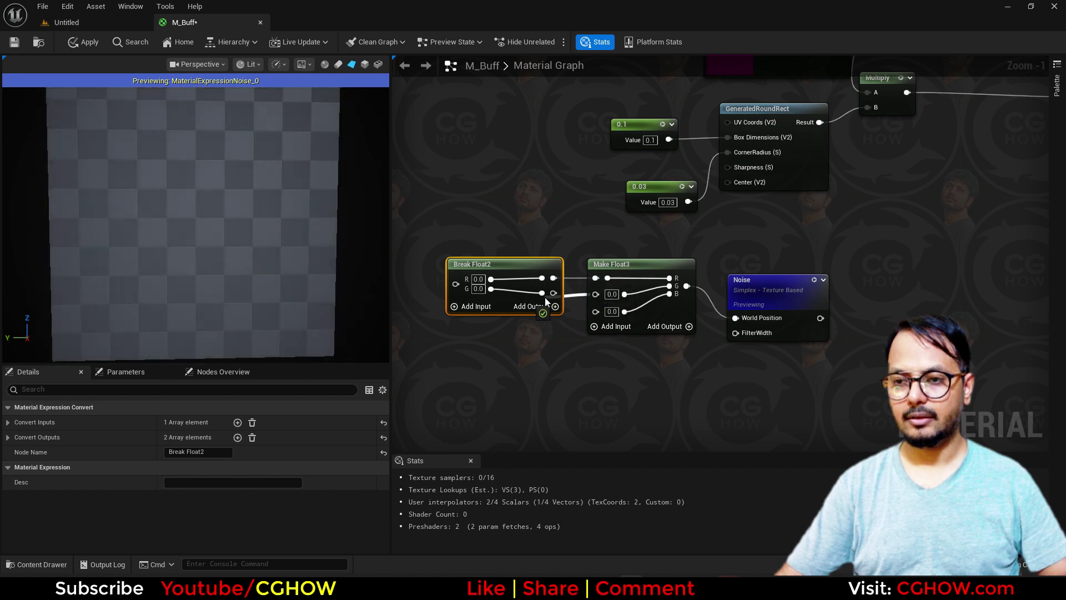
Step: Add a TexCoord node, connect it to the Break Float2 input and line up the Noise node with Make Float3
right_drag(498, 334, 551, 311)
click(459, 248)
drag(536, 263, 593, 289)
click(895, 300)
drag(918, 278, 910, 255)
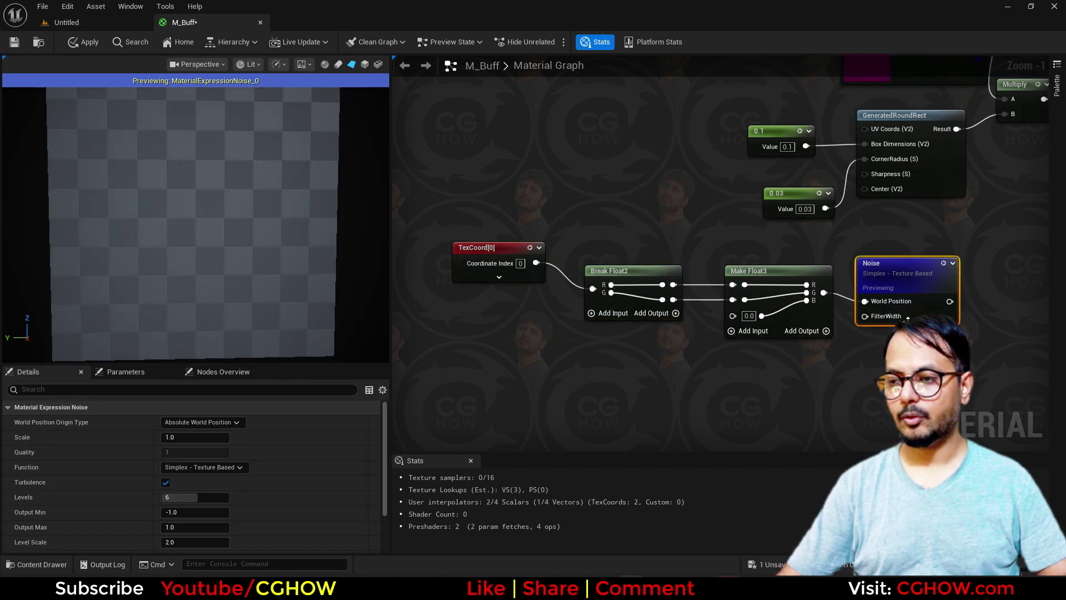
right_drag(866, 359, 771, 375)
drag(799, 288, 799, 280)
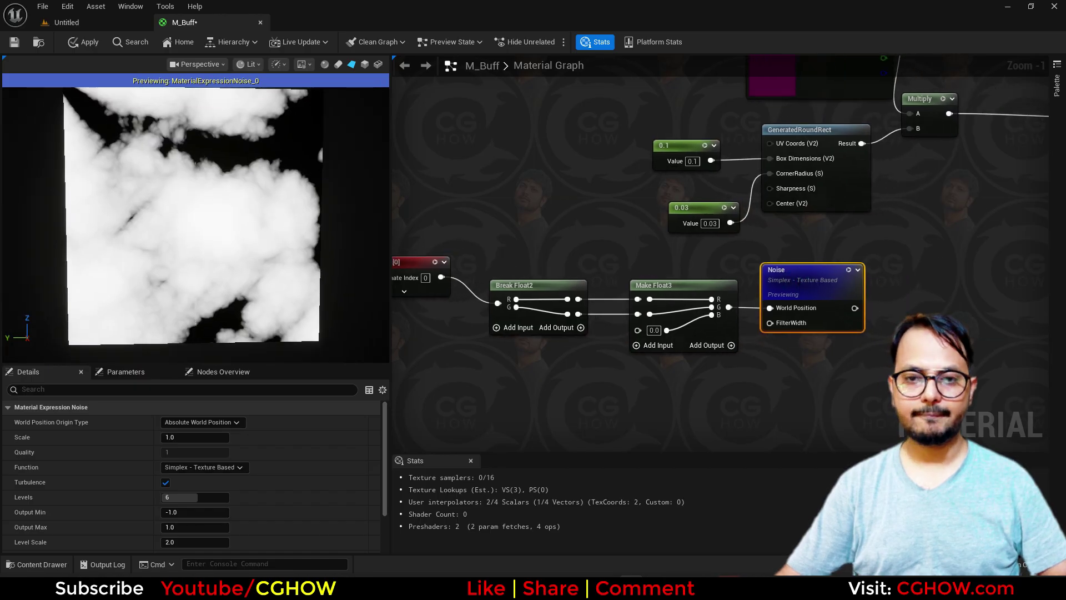
Step: Add a VectorToRadialValue node below TexCoord and connect its Radial Coordinates output to the Break Float2 input
scroll(249, 273, down, 2)
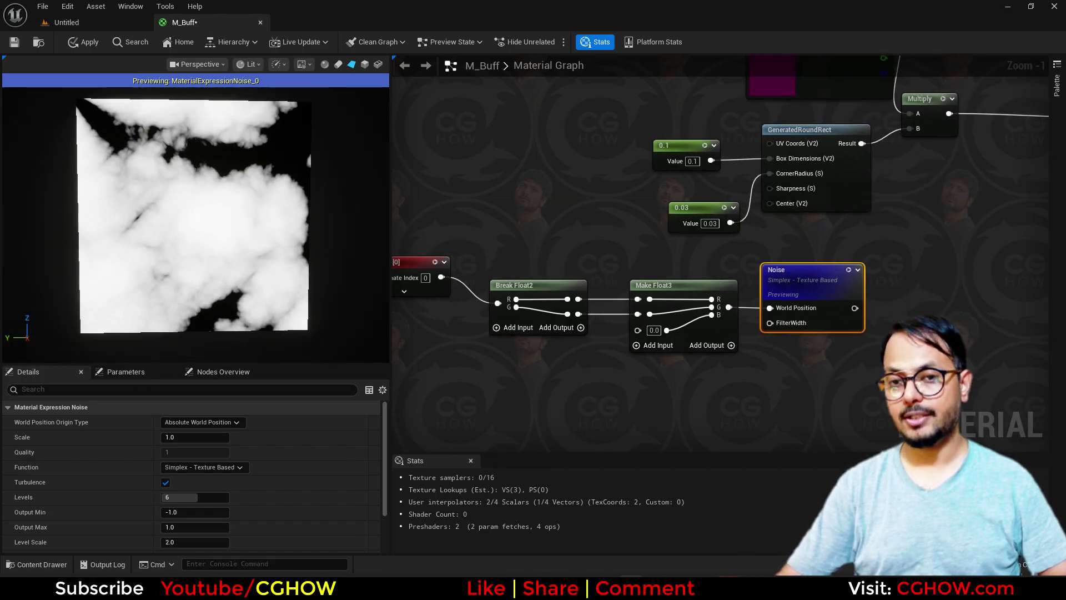
right_drag(579, 320, 639, 322)
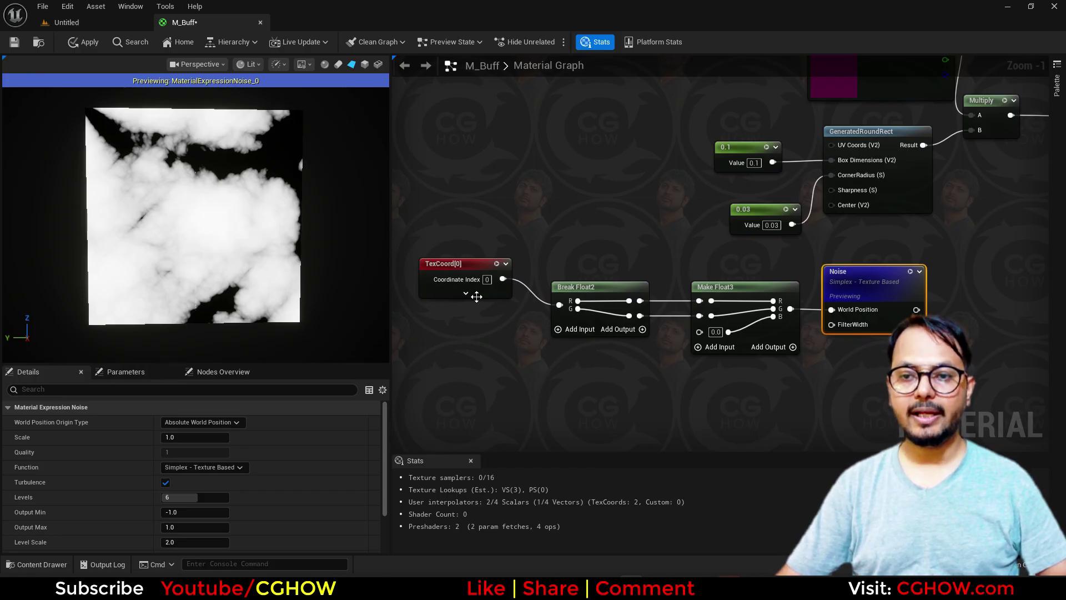
right_drag(476, 297, 519, 295)
click(512, 256)
right_click(469, 312)
text(v)
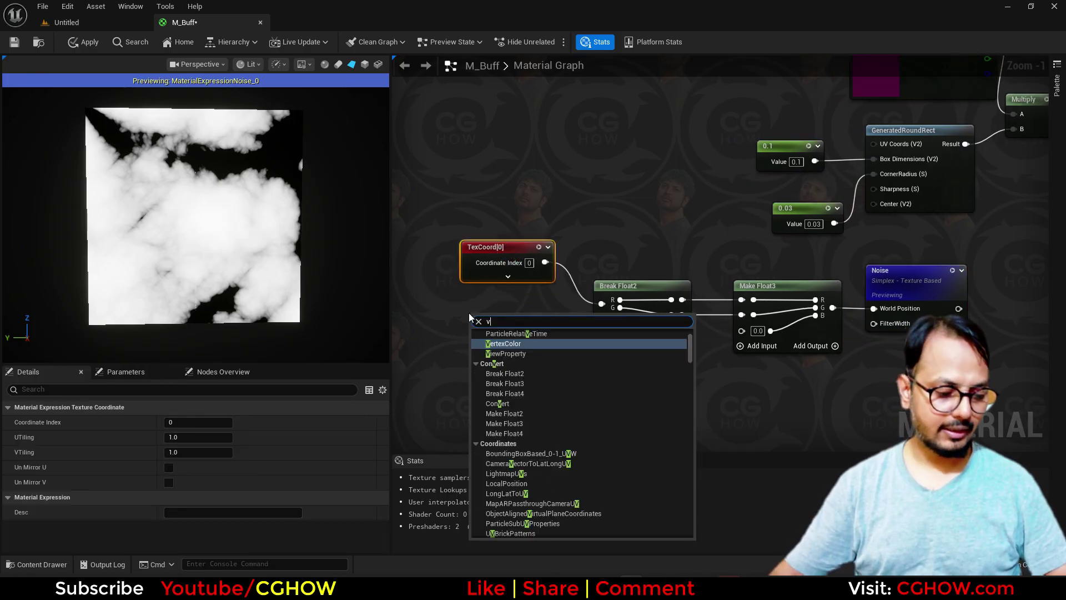
text(ectortora)
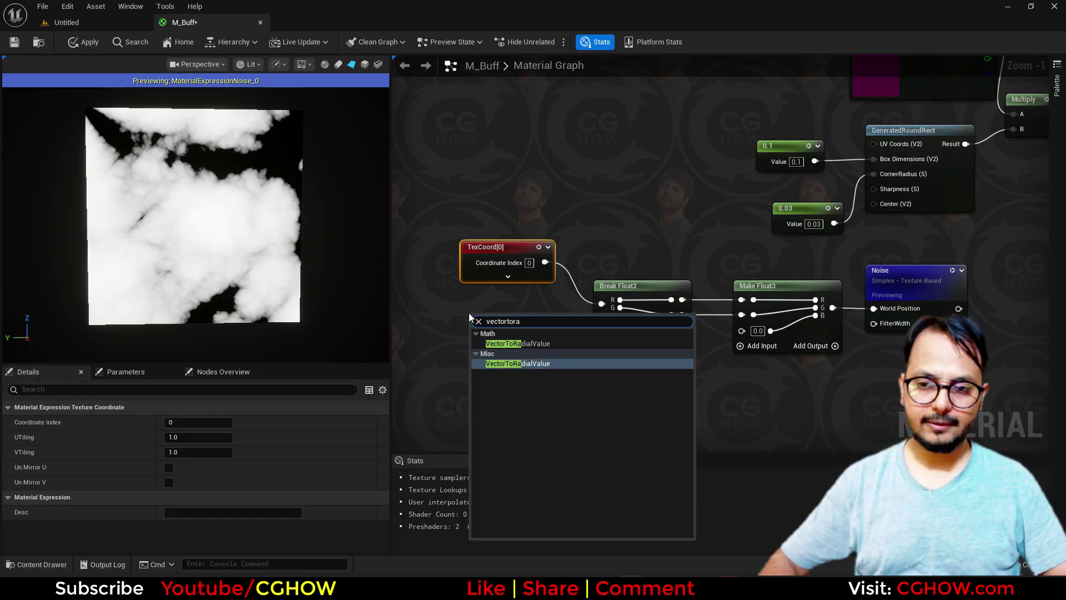
key(Return)
drag(608, 331, 601, 304)
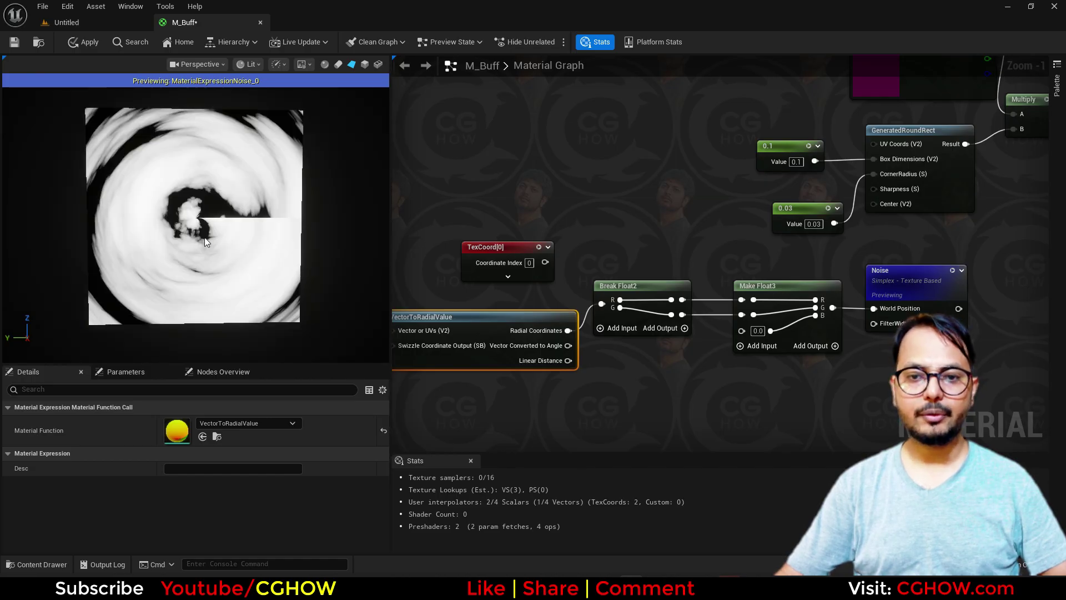
Step: Reconnect TexCoord to the Break Float2 input and set its UTiling and VTiling to 3
drag(545, 262, 601, 304)
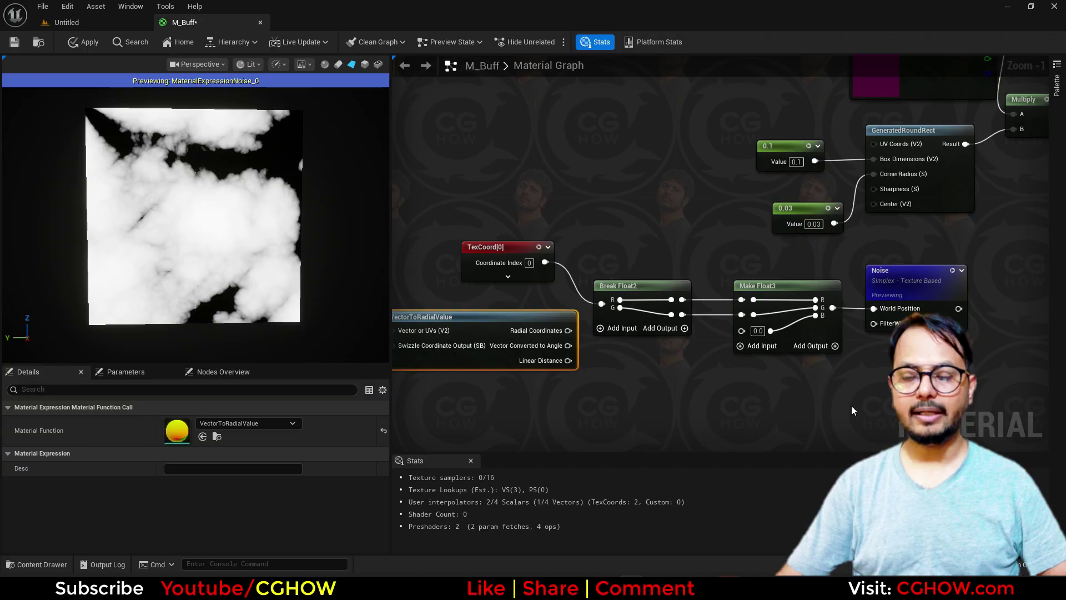
right_drag(853, 410, 672, 411)
click(769, 284)
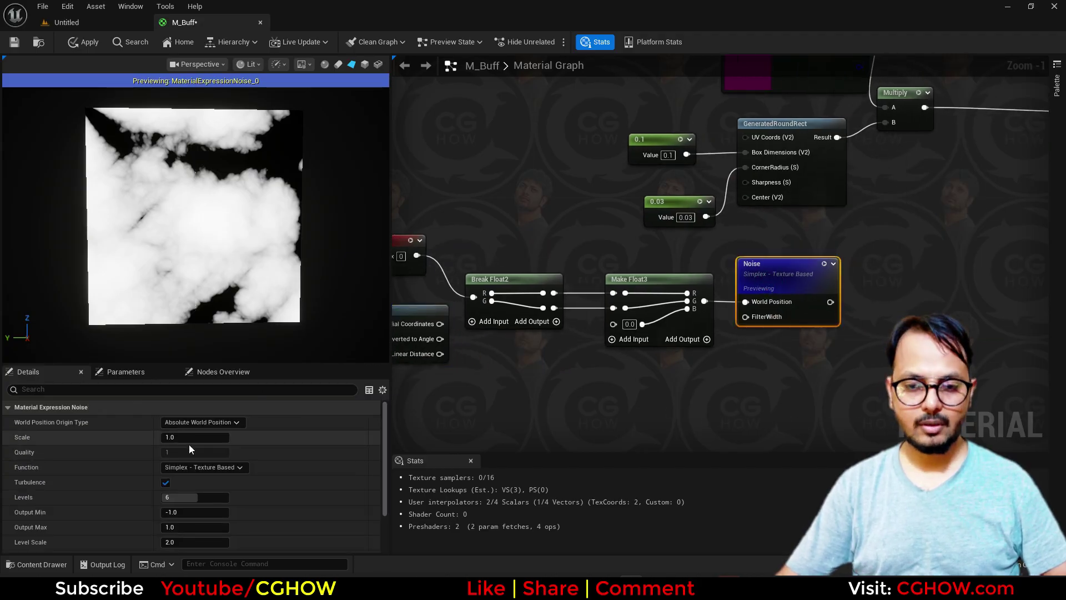
click(205, 437)
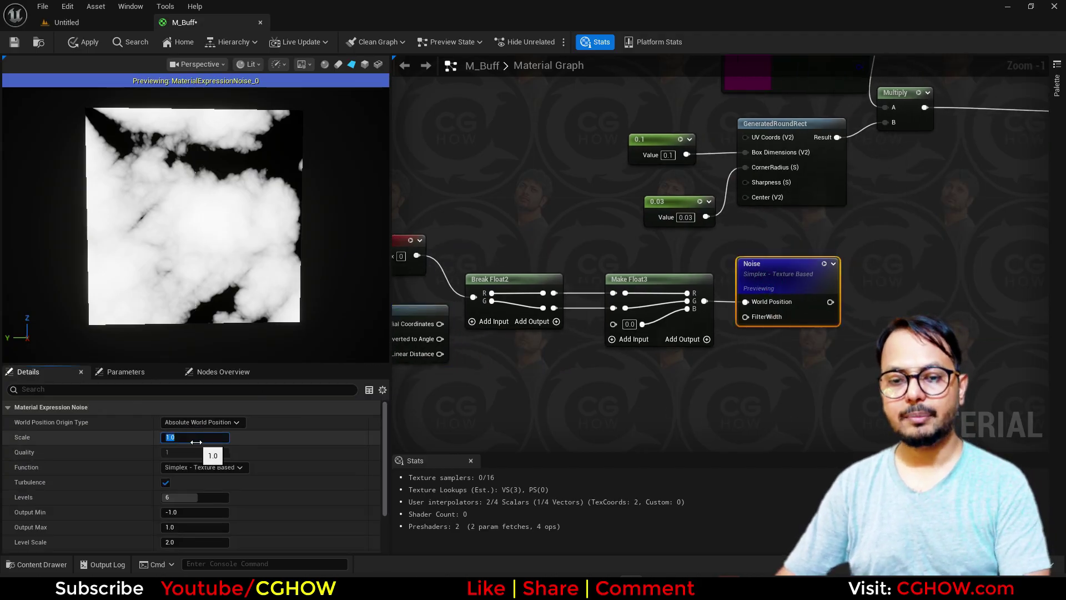
right_drag(508, 371, 588, 366)
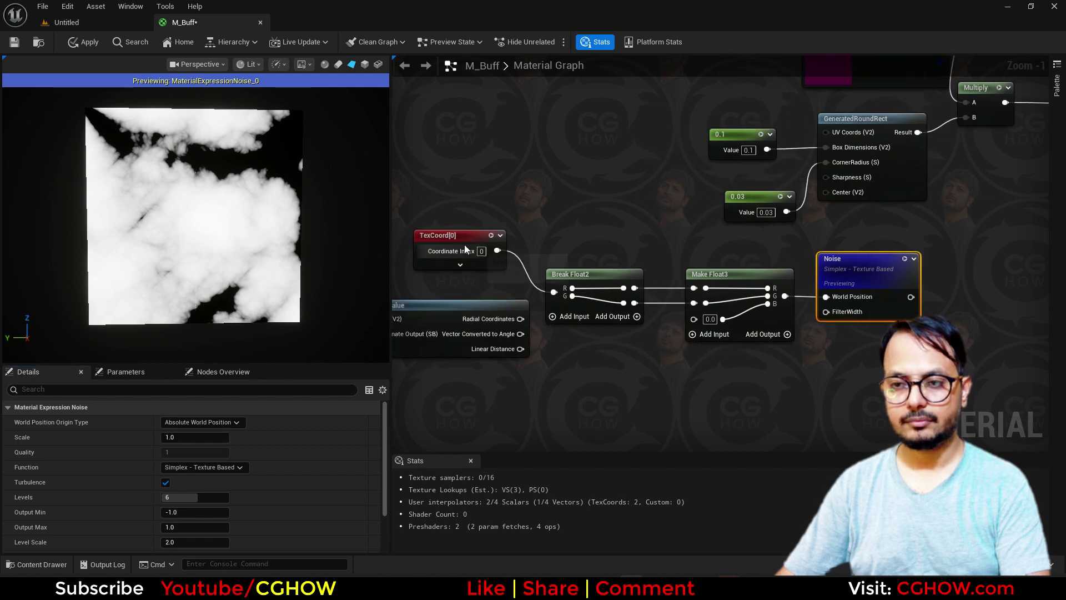
click(453, 244)
click(183, 437)
text(3)
key(Tab)
text(3)
key(Return)
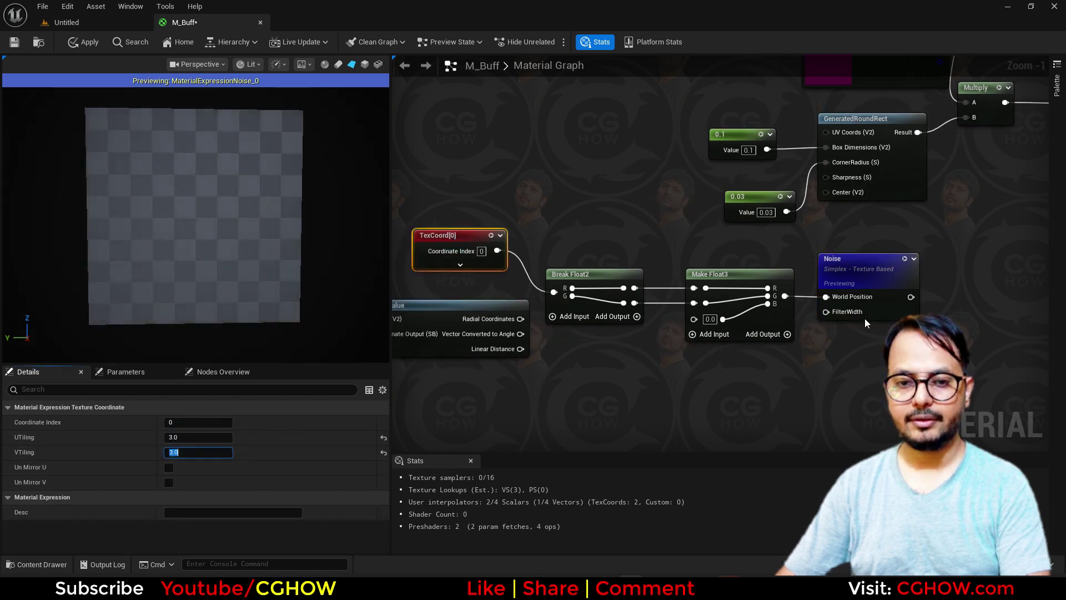
Step: Set the Noise node's function to Voronoi with Turbulence off, Output Min 0 and Levels 2
click(875, 276)
click(205, 467)
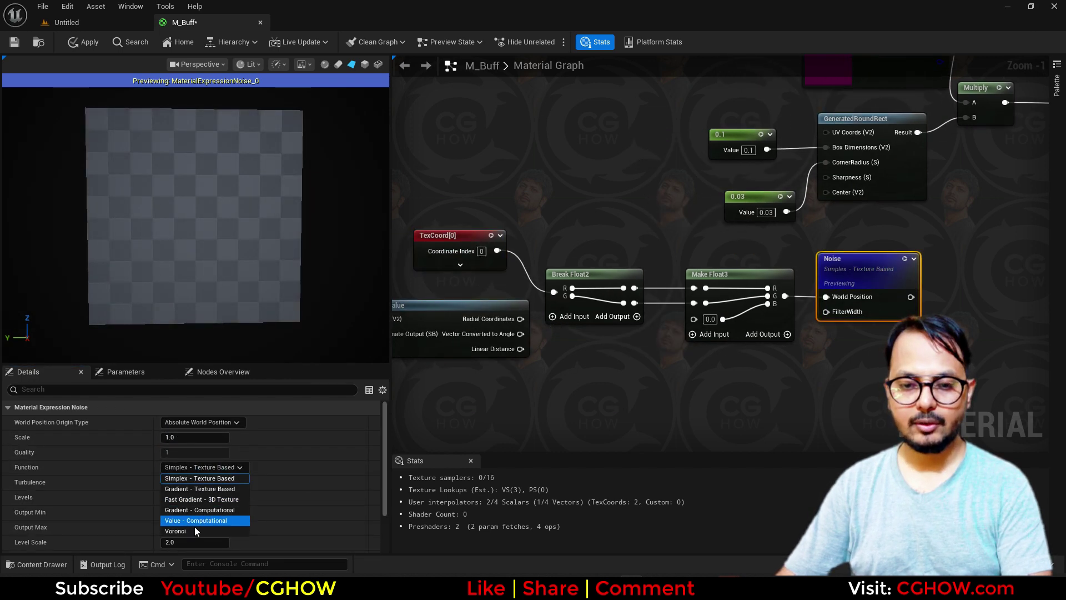
click(194, 532)
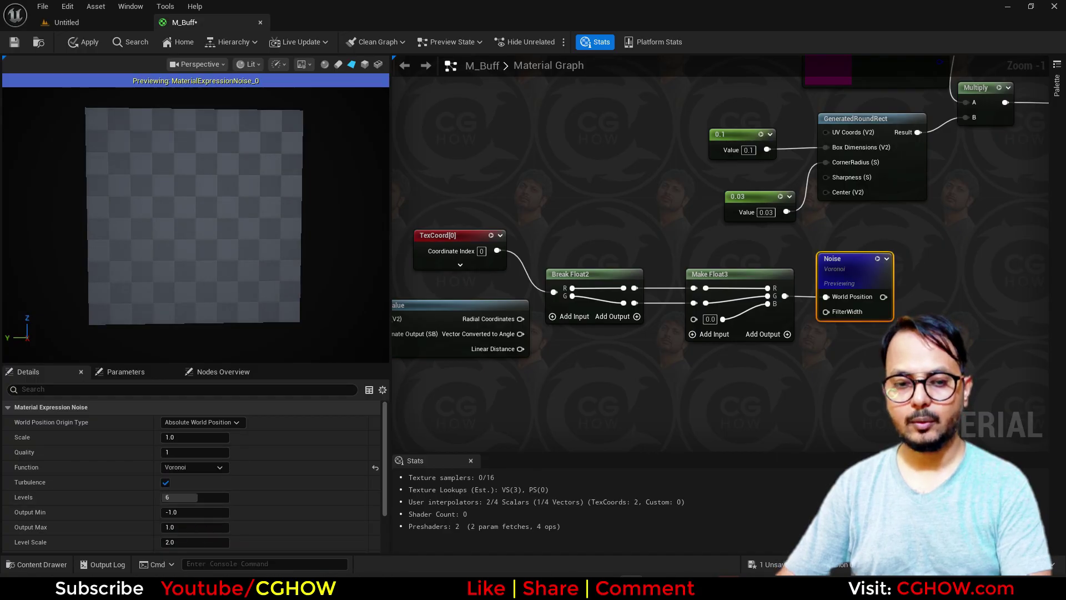
click(165, 483)
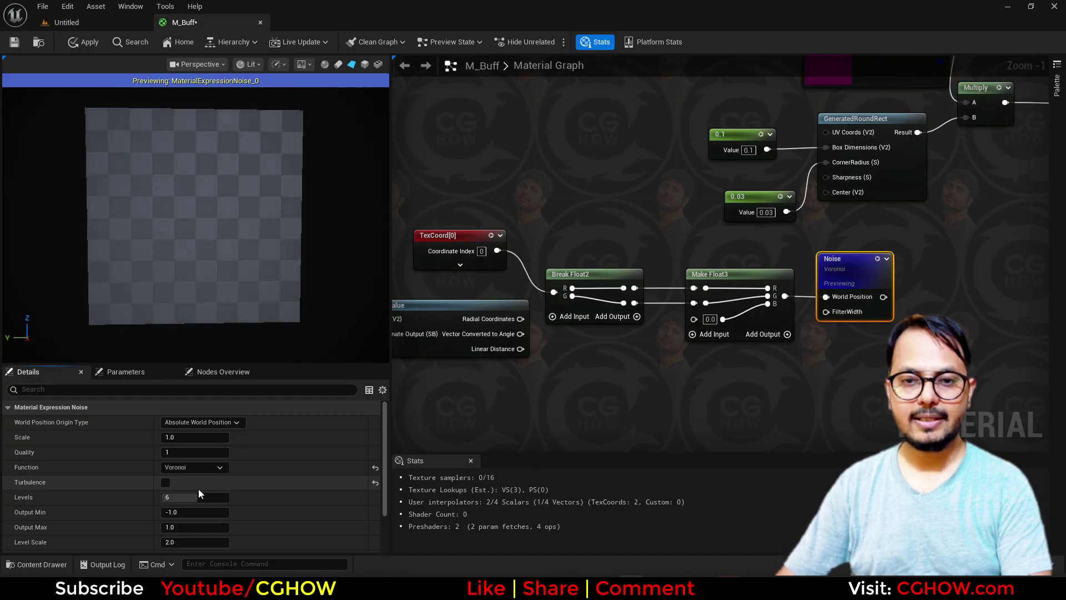
click(200, 512)
text(0)
key(Return)
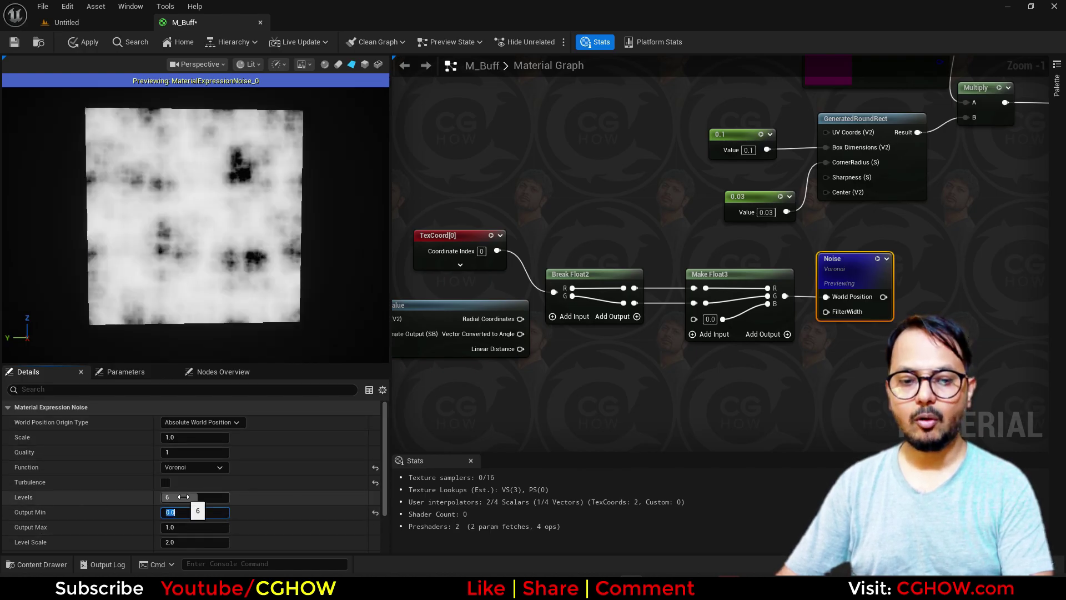
text(2)
key(Return)
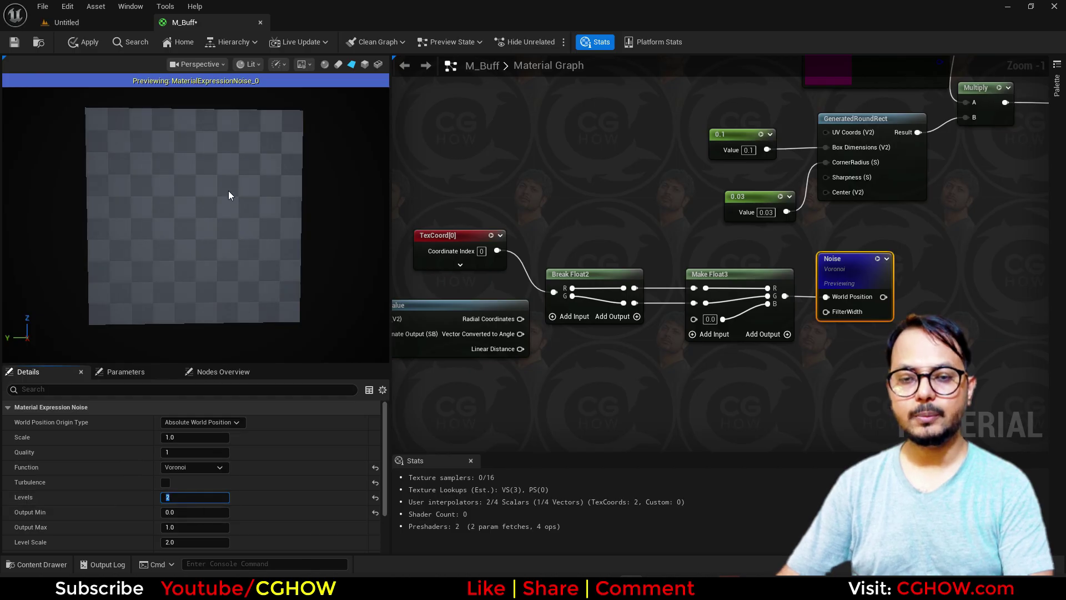
Step: Connect Radial Coordinates from VectorToRadialValue to the Break Float2 input and delete the TexCoord node
right_drag(519, 383, 604, 384)
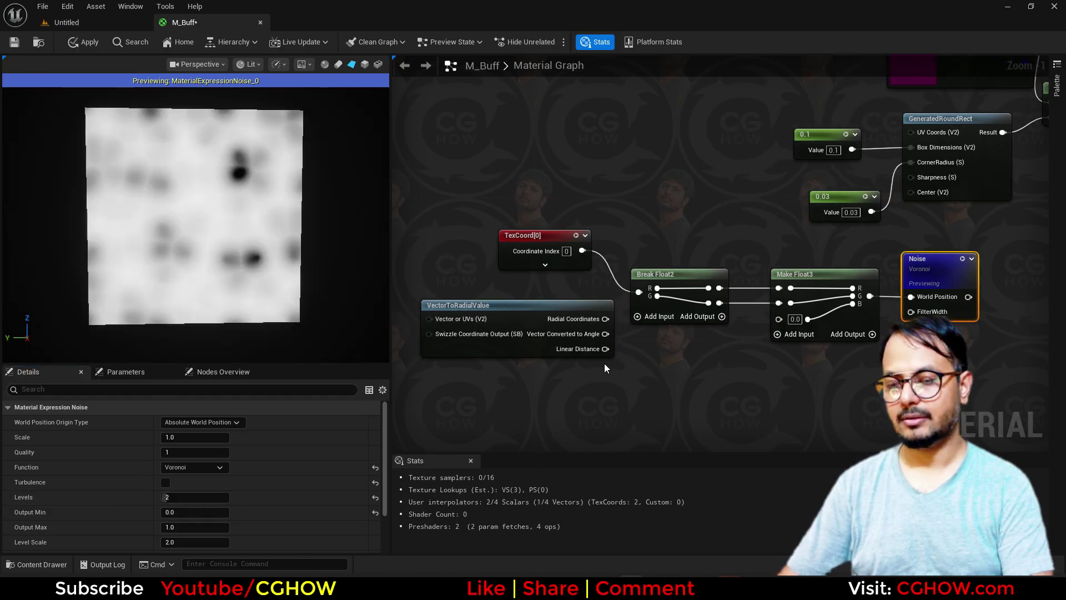
drag(552, 318, 637, 293)
drag(516, 301, 639, 292)
click(554, 233)
key(Delete)
Step: Insert a Multiply node between VectorToRadialValue and Break Float2, and feed its B input with a two-component constant of 3, 1
key(m)
click(521, 262)
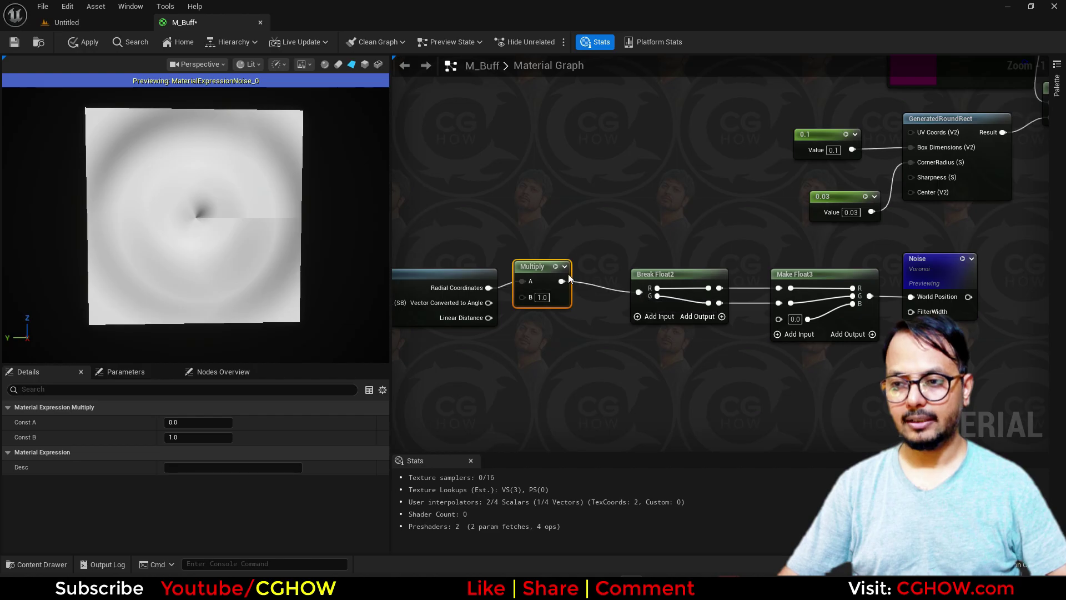
drag(533, 266, 557, 289)
click(437, 345)
drag(483, 359, 546, 320)
click(461, 360)
text(3,)
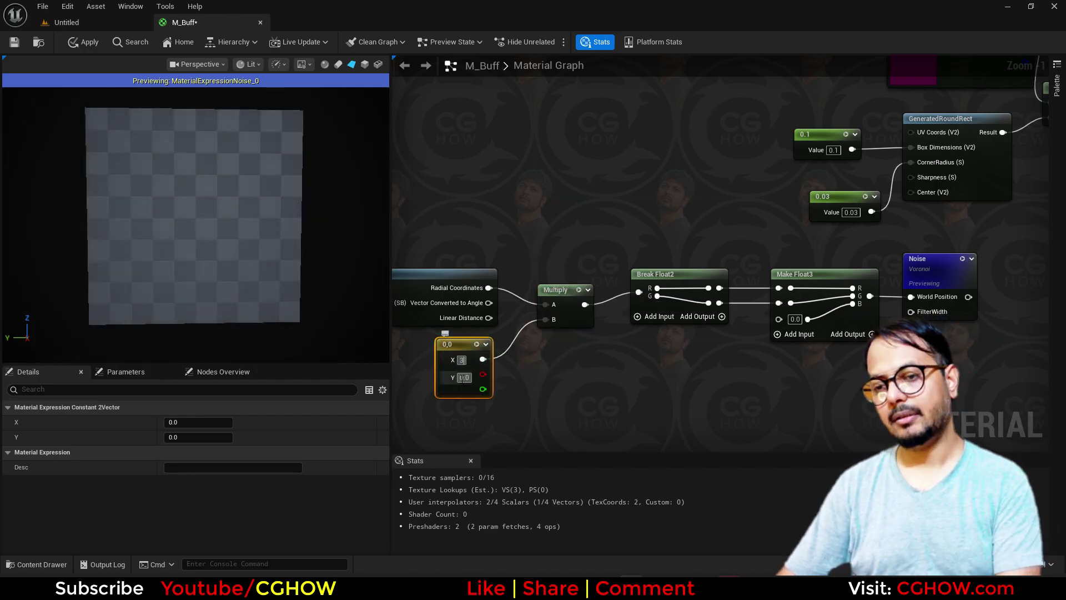
text(1)
key(Return)
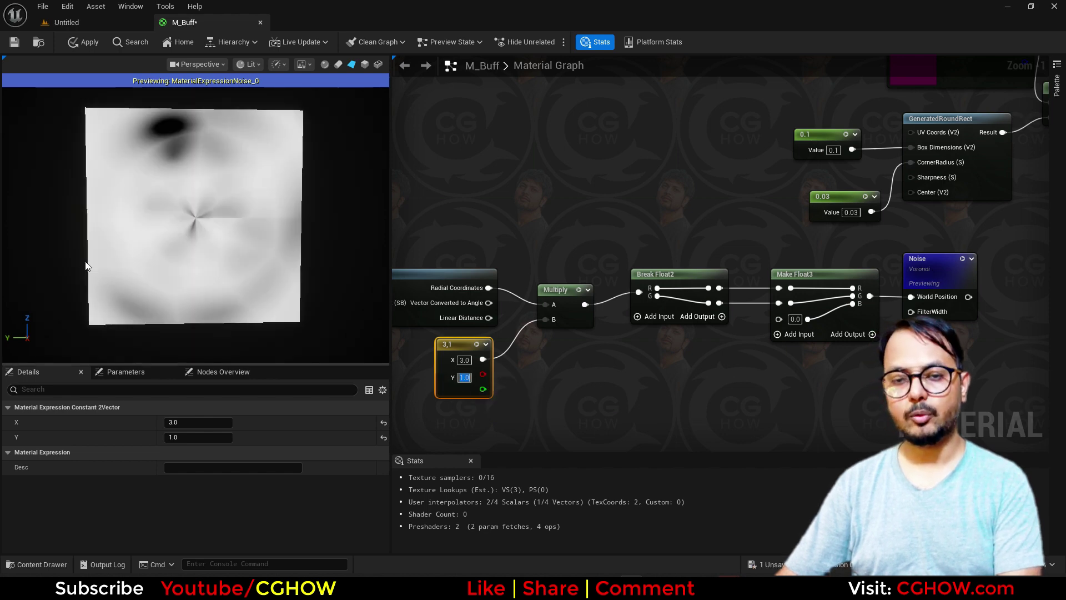
Step: Change the two-component constant feeding Multiply to X 6 and Y 0.5
click(463, 365)
text(6)
key(Return)
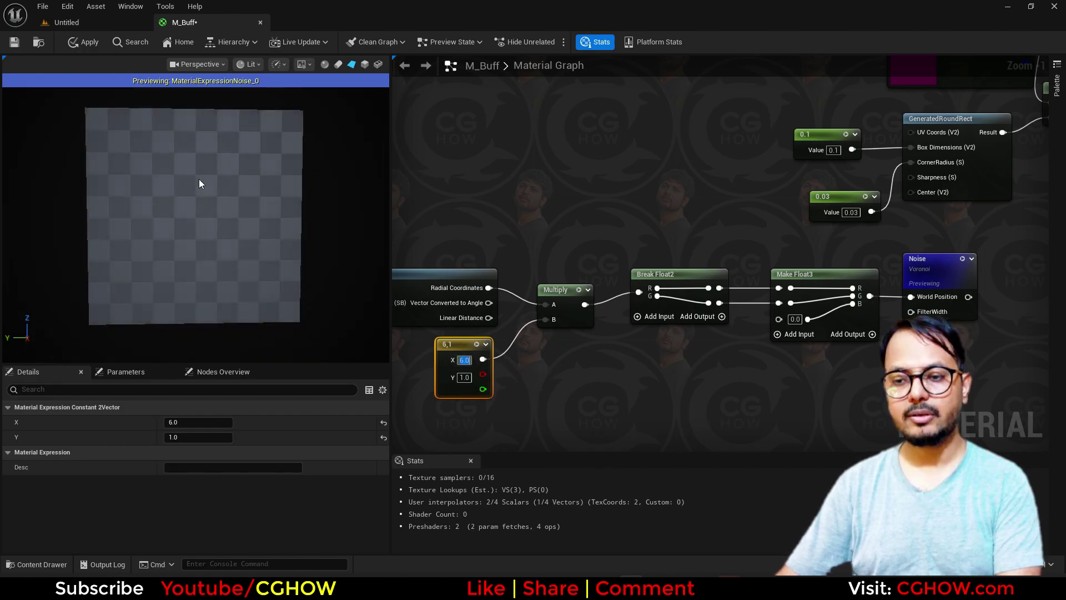
right_drag(671, 384, 692, 365)
click(485, 358)
text(0.5)
key(Return)
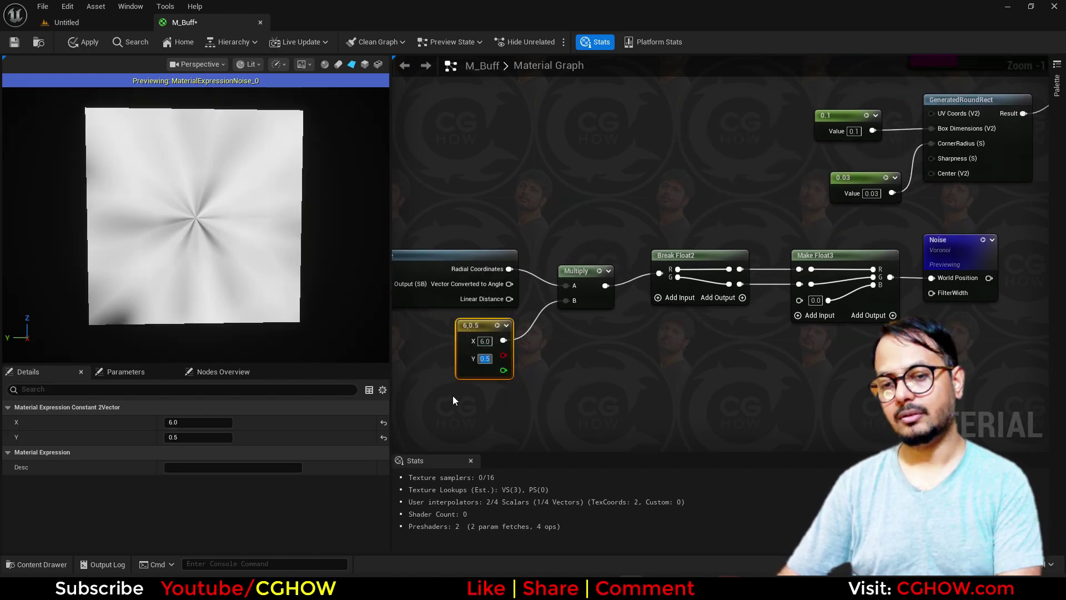
Step: Add a RadialGradientExponential node below the Noise node and preview it
right_drag(595, 354, 321, 372)
right_drag(812, 327, 648, 307)
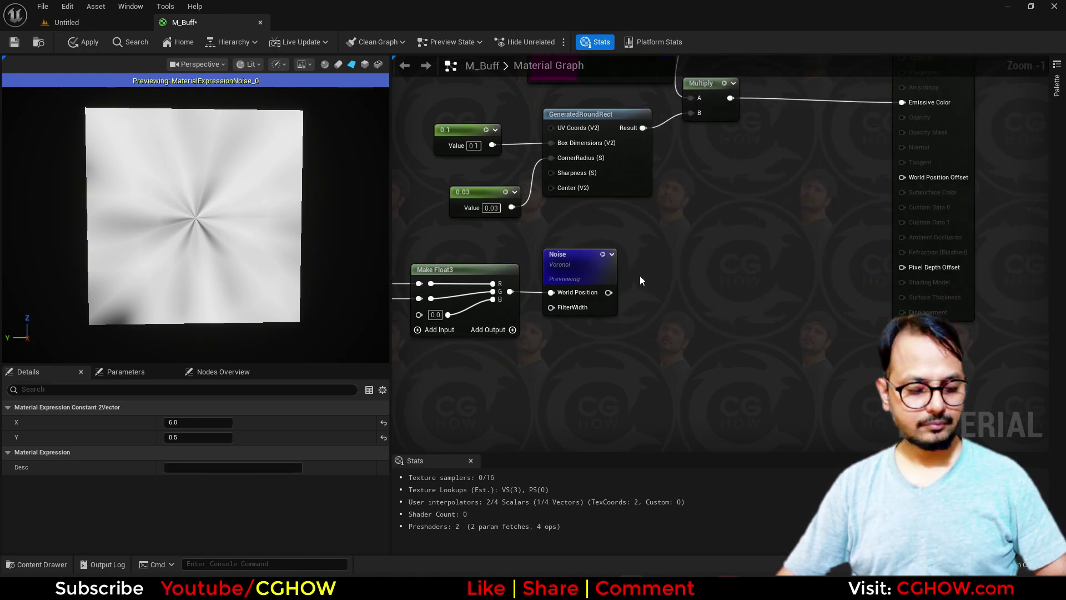
right_click(583, 355)
text(ra)
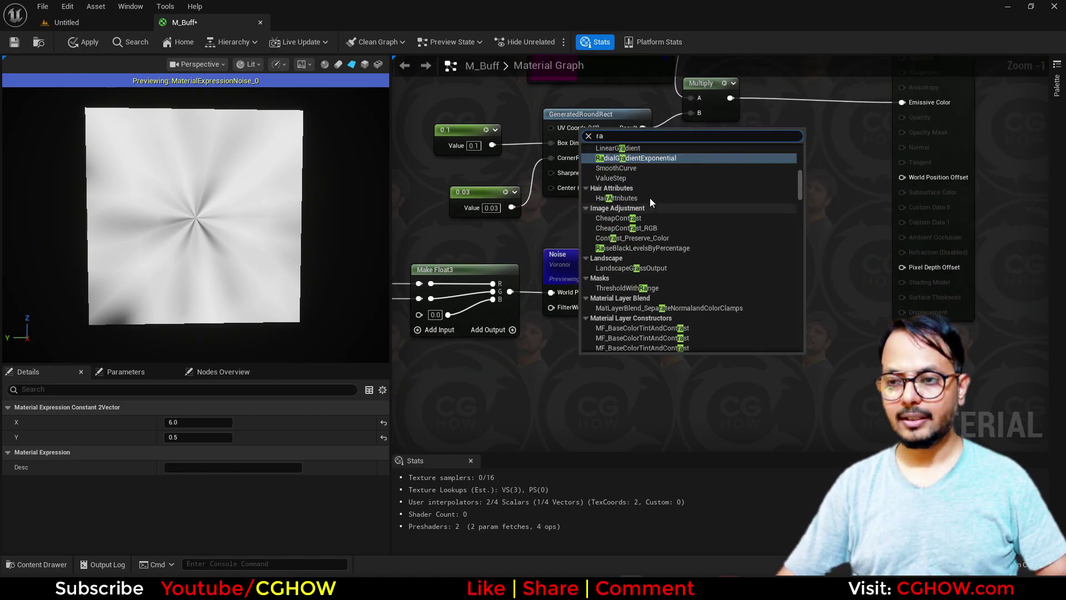
click(621, 159)
drag(692, 404, 578, 399)
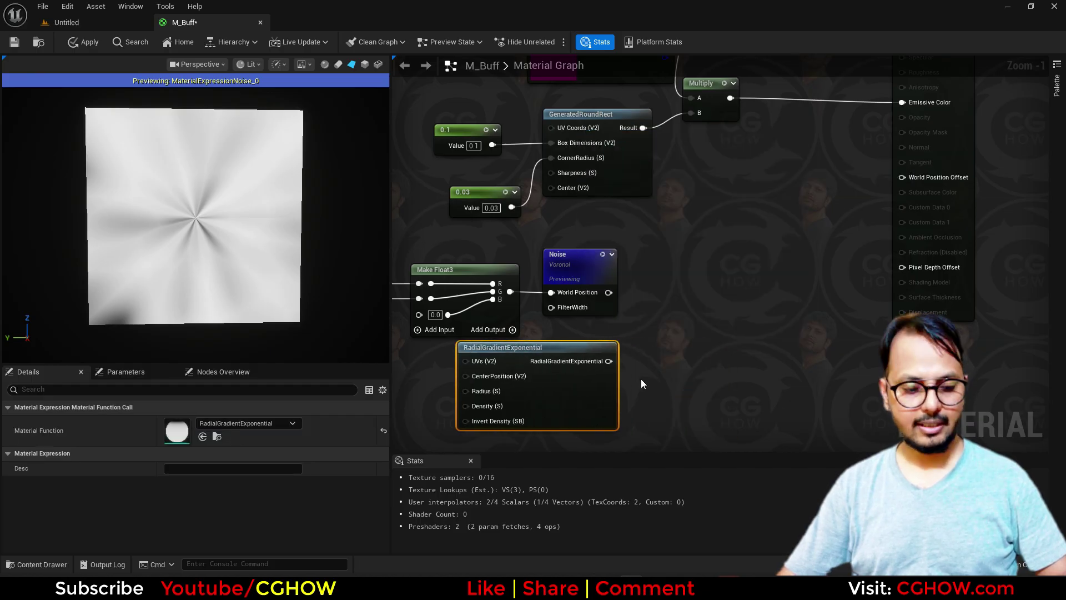
right_click(599, 349)
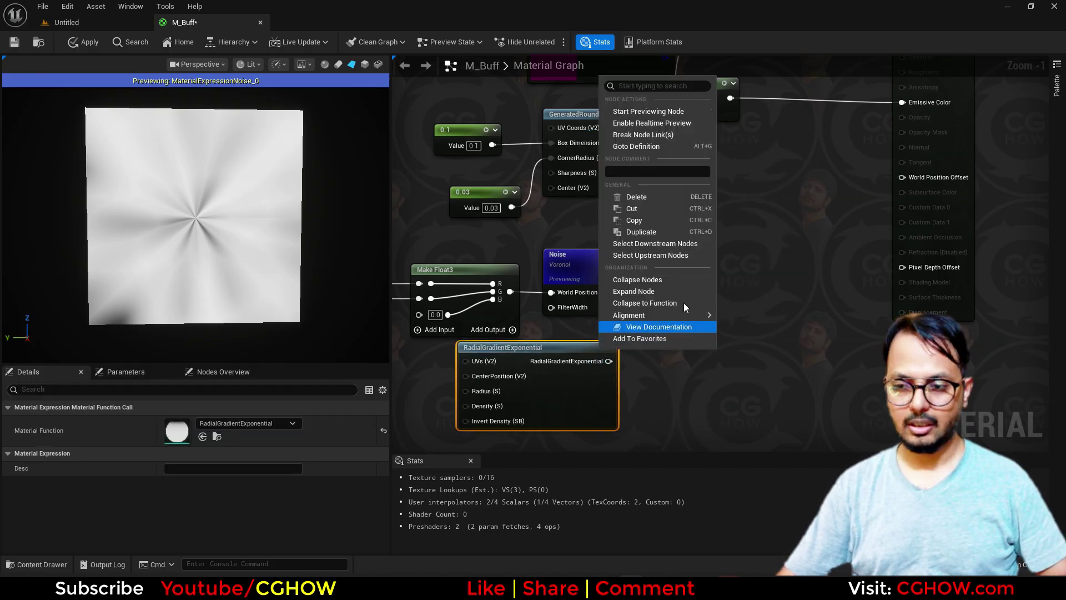
click(646, 113)
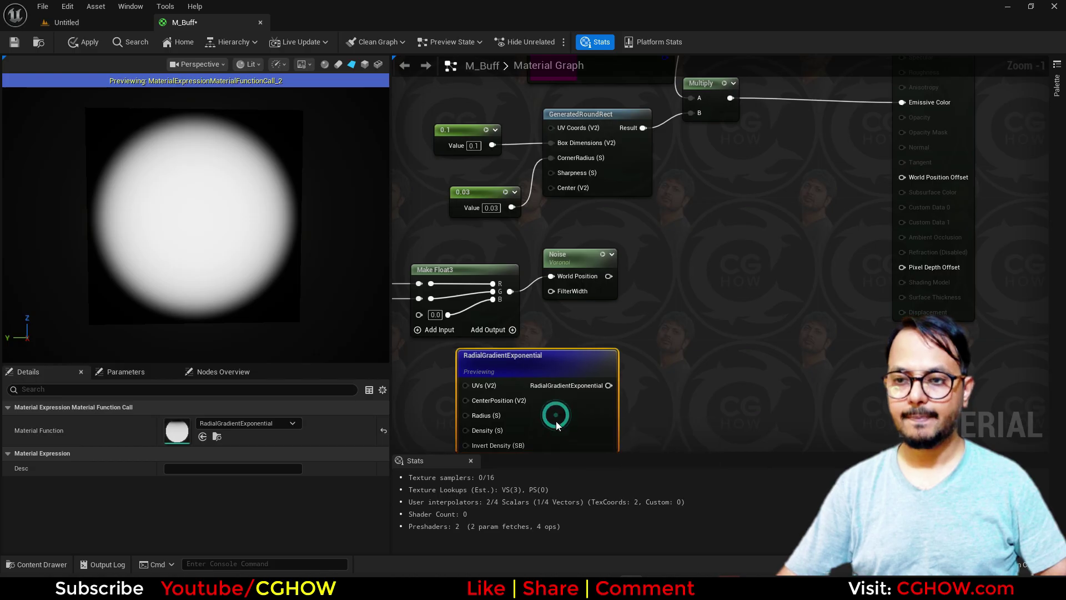
Step: Add a Multiply node with Noise as A and RadialGradientExponential as B, and preview it
key(m)
click(638, 305)
drag(609, 385, 645, 344)
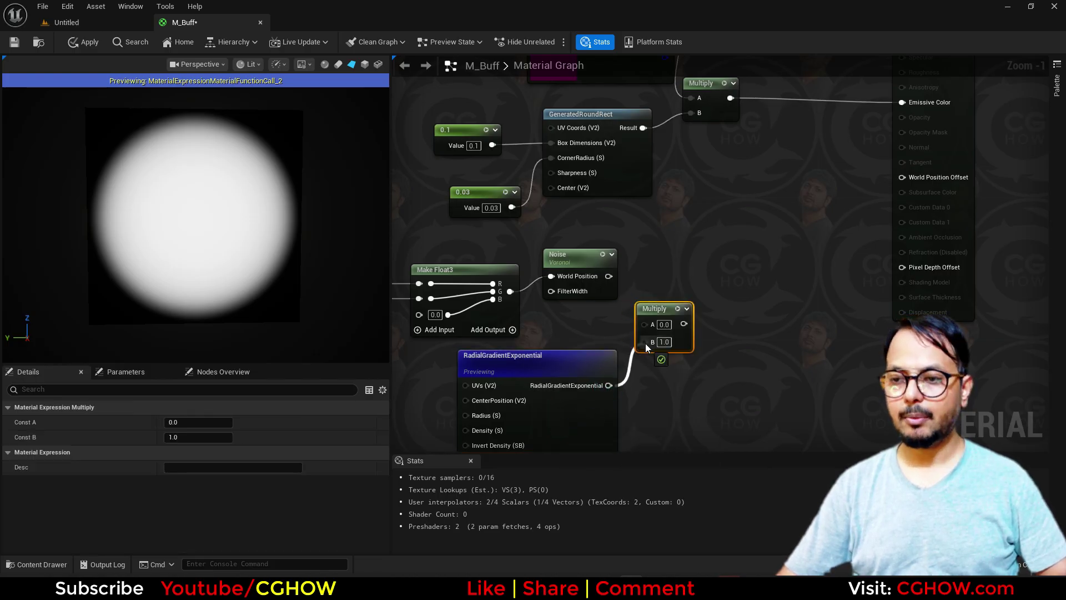
drag(611, 276, 610, 276)
click(678, 309)
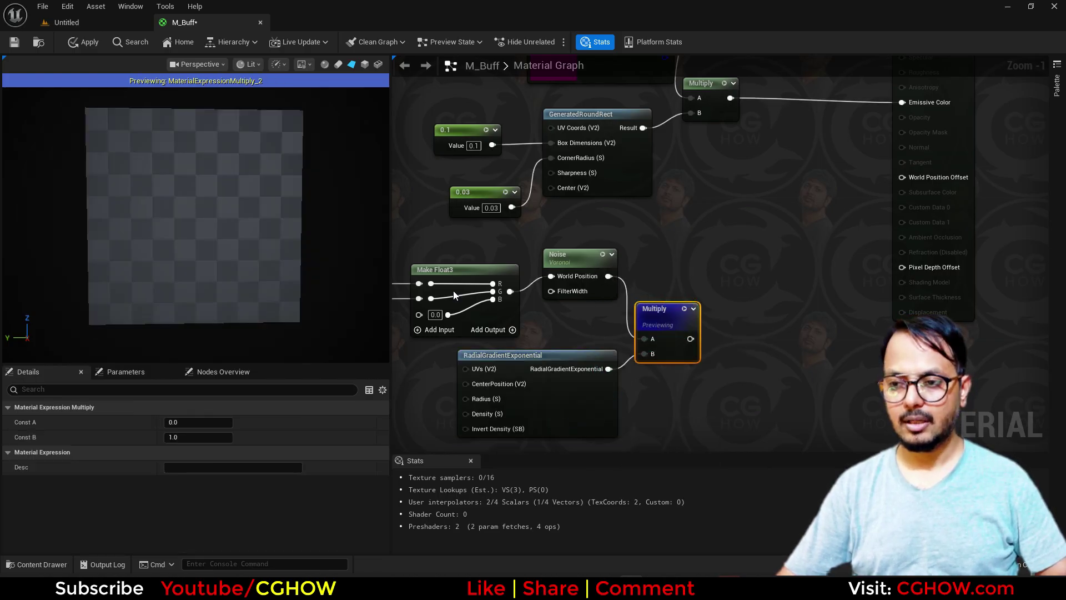
right_drag(712, 318, 605, 294)
right_click(604, 294)
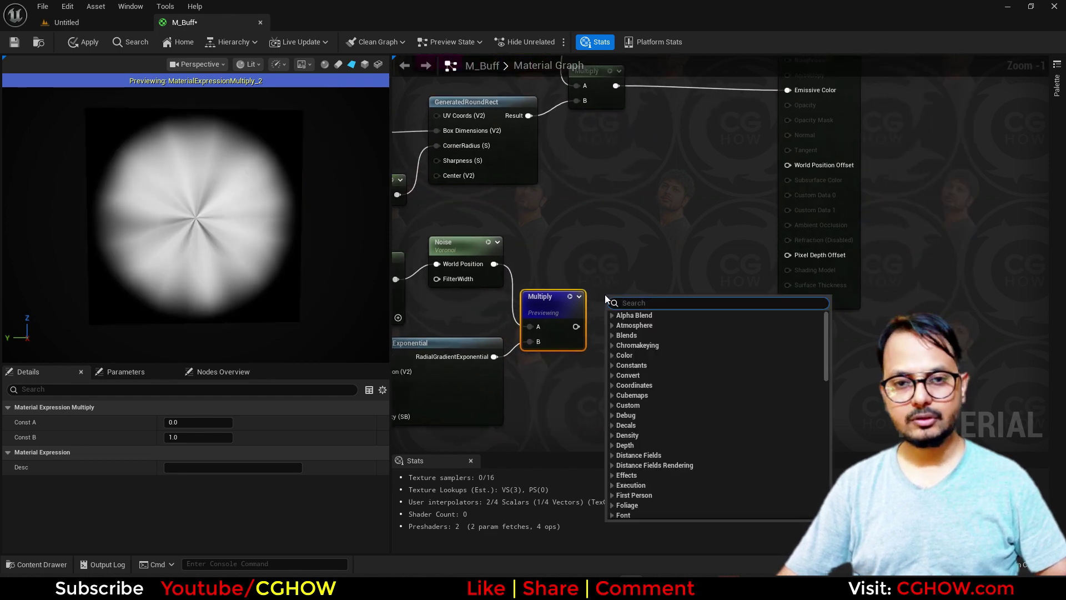
right_click(595, 278)
text(smo)
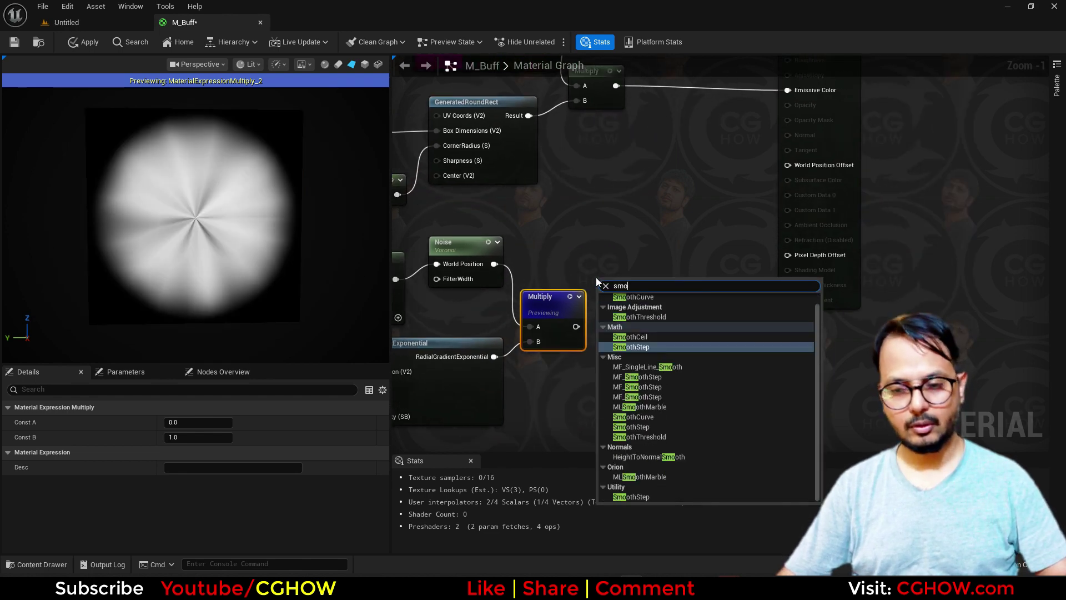
click(542, 386)
Step: Preview the RadialGradientExponential node and move it farther below the Noise and Multiply nodes
right_drag(532, 392, 691, 319)
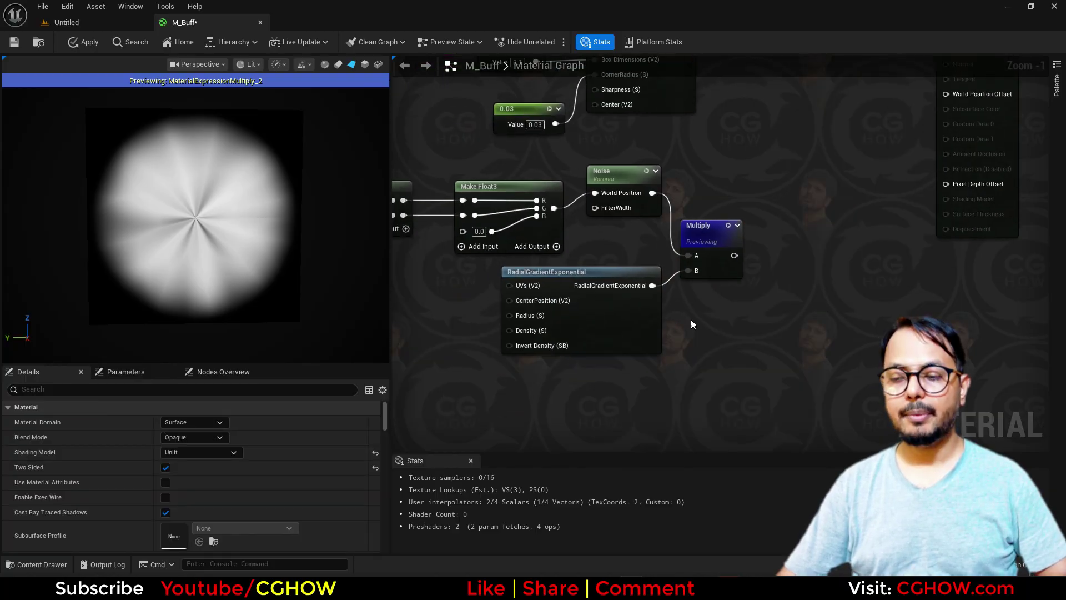
scroll(621, 317, up, 1)
drag(621, 317, 627, 340)
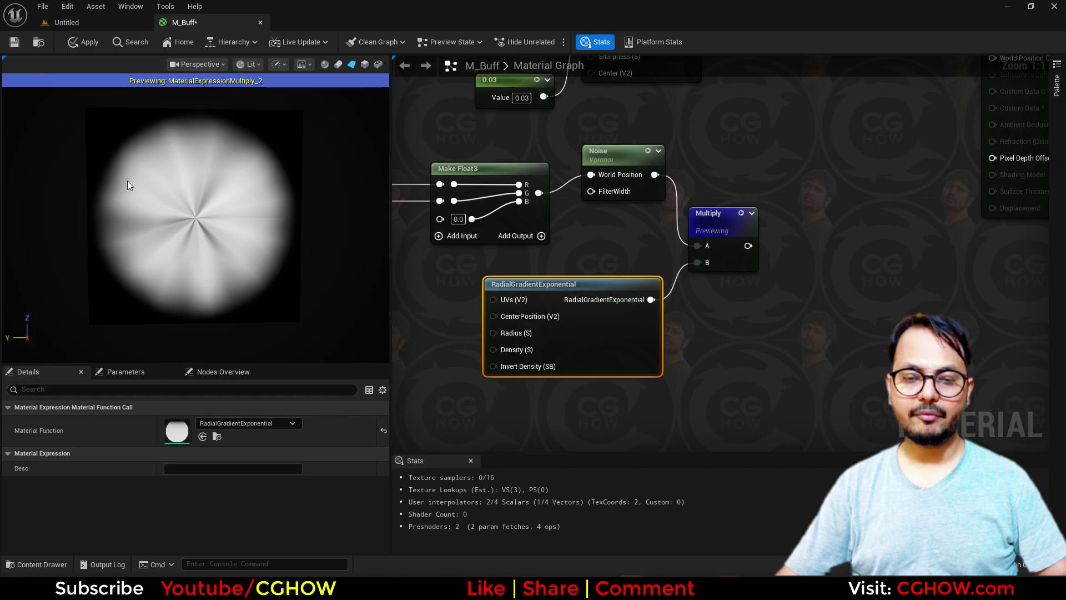
right_click(625, 286)
click(655, 322)
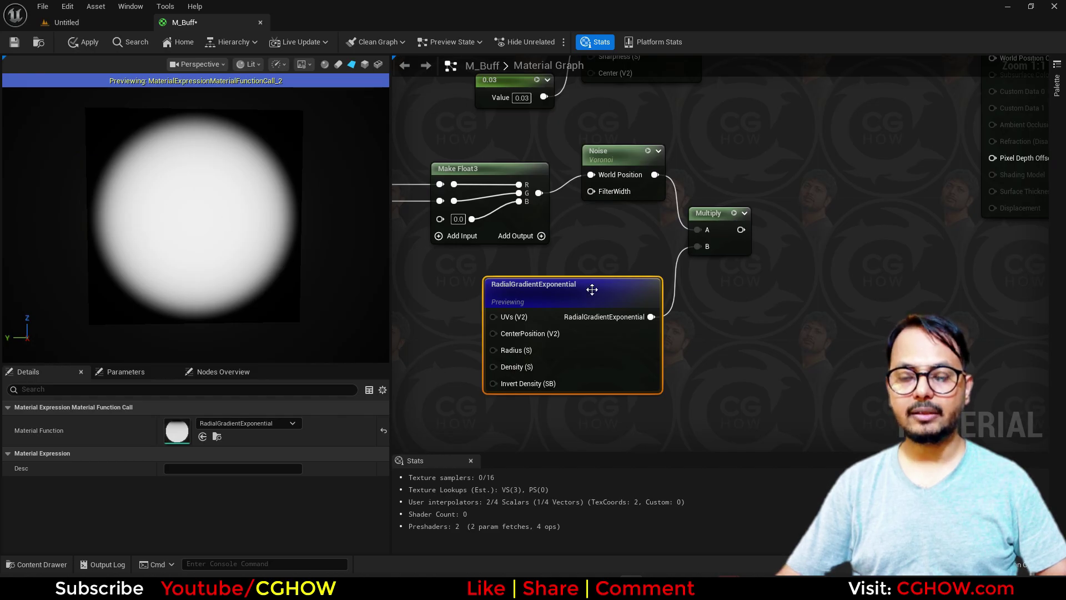
right_drag(601, 301, 616, 207)
drag(602, 263, 619, 344)
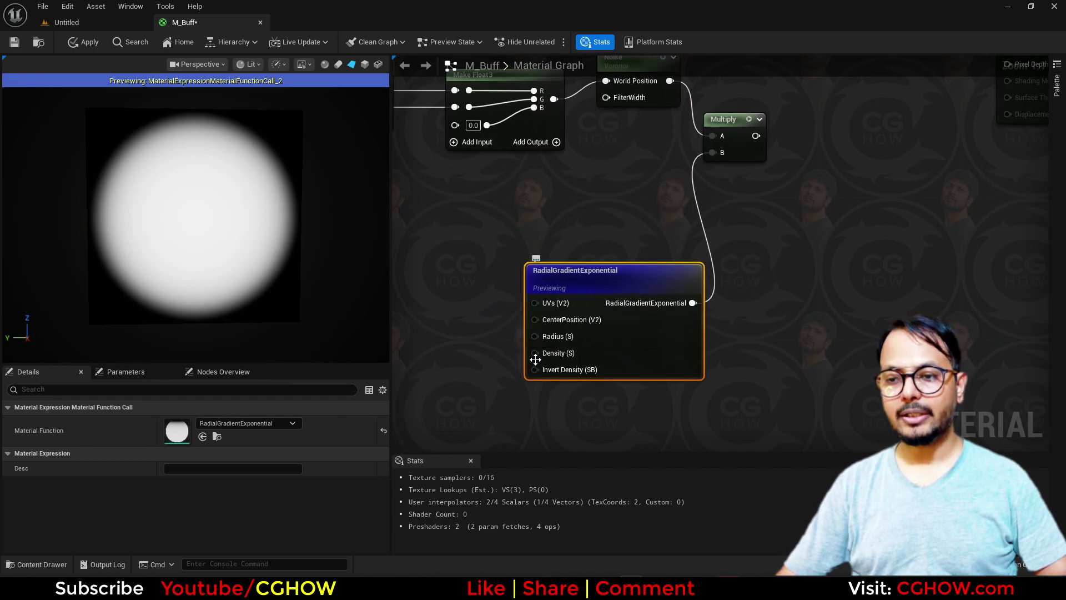
drag(491, 373, 481, 374)
click(448, 295)
click(678, 368)
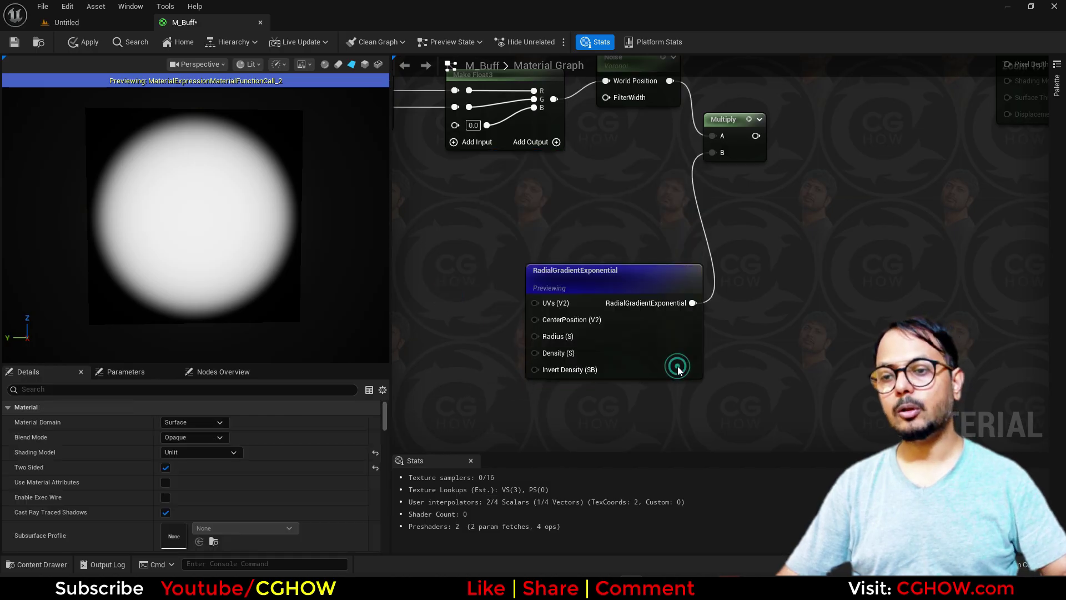
Step: Delete the RadialGradientExponential node and add a TexCoord node feeding A of a new Multiply with B set to 2
key(Delete)
right_drag(476, 244, 497, 242)
click(456, 249)
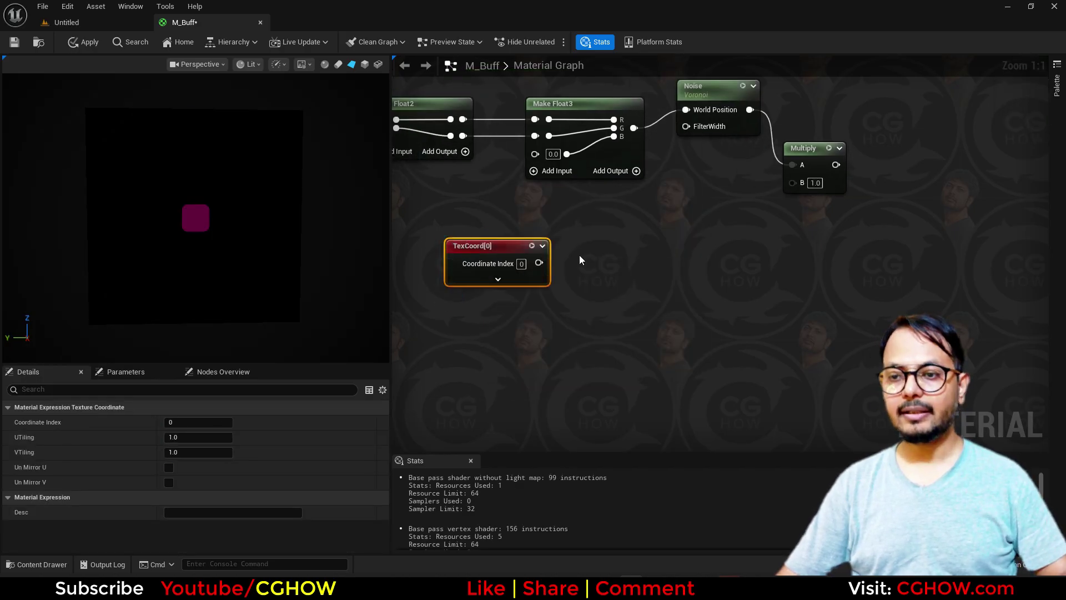
key(m)
click(563, 242)
drag(539, 264, 638, 256)
text(2)
key(Return)
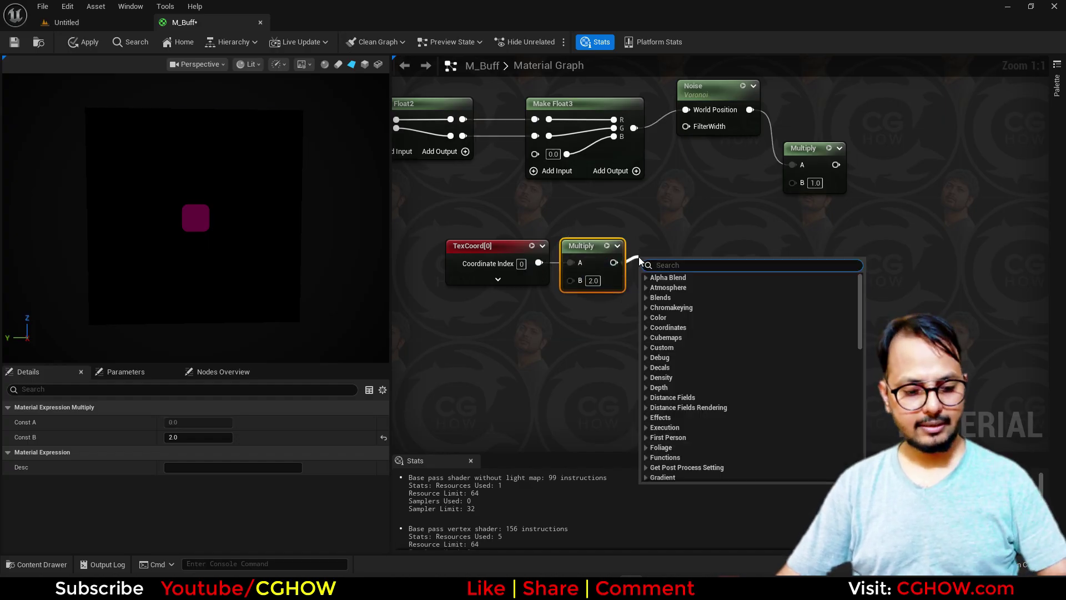
Step: Add a Subtract node with B 1.0 after the TexCoord Multiply, align it with that Multiply, and preview it
text(-)
click(674, 288)
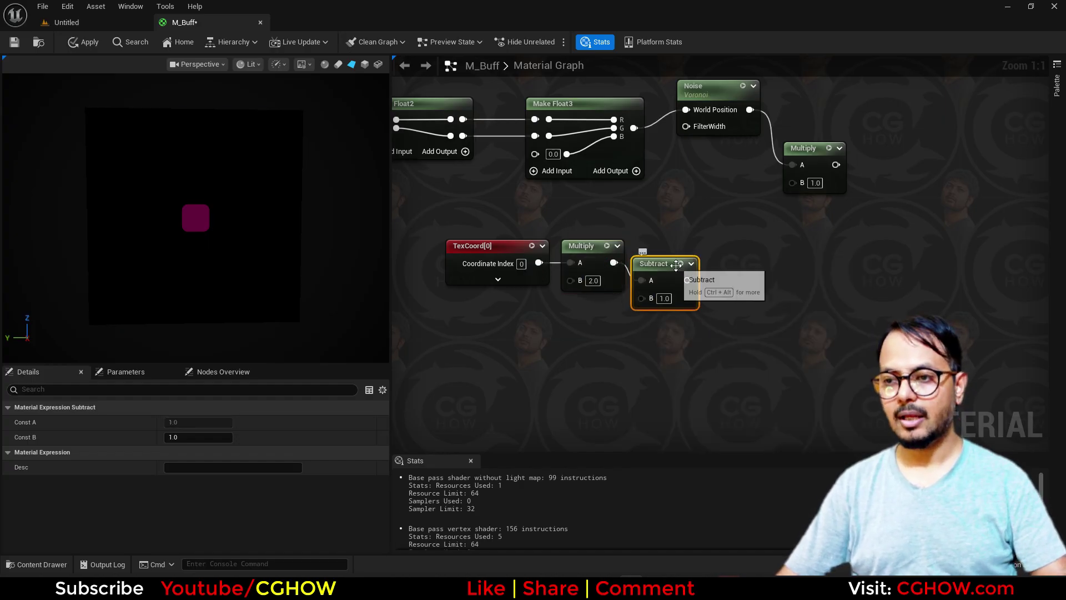
key(space)
drag(679, 265, 672, 241)
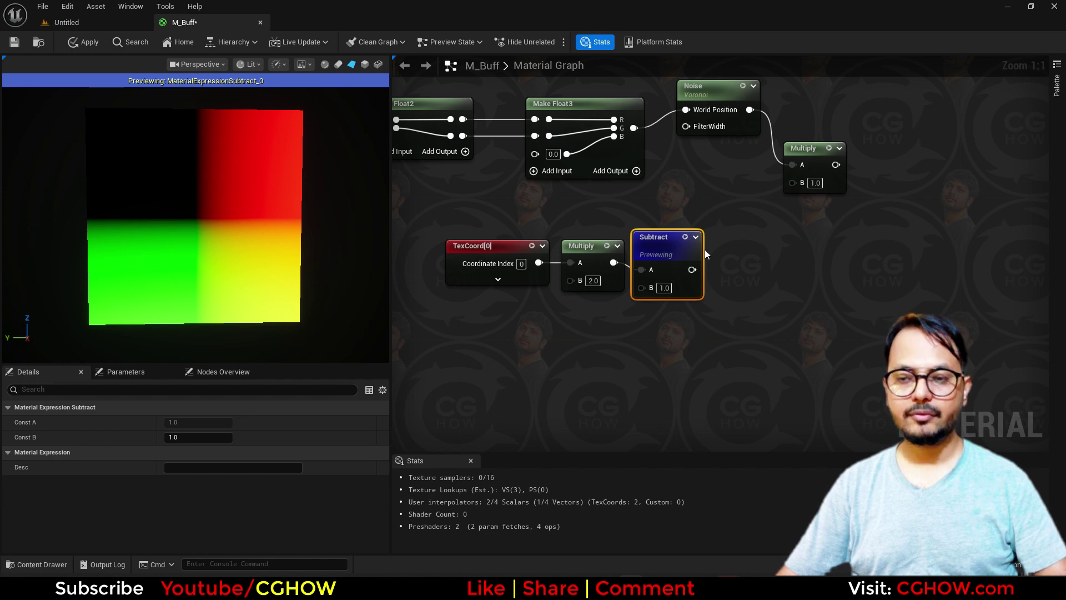
Step: Add a Length node to the Subtract output, preview it, and rearrange the Length and Noise Multiply nodes
right_drag(703, 250, 603, 267)
drag(596, 286, 628, 283)
text(len)
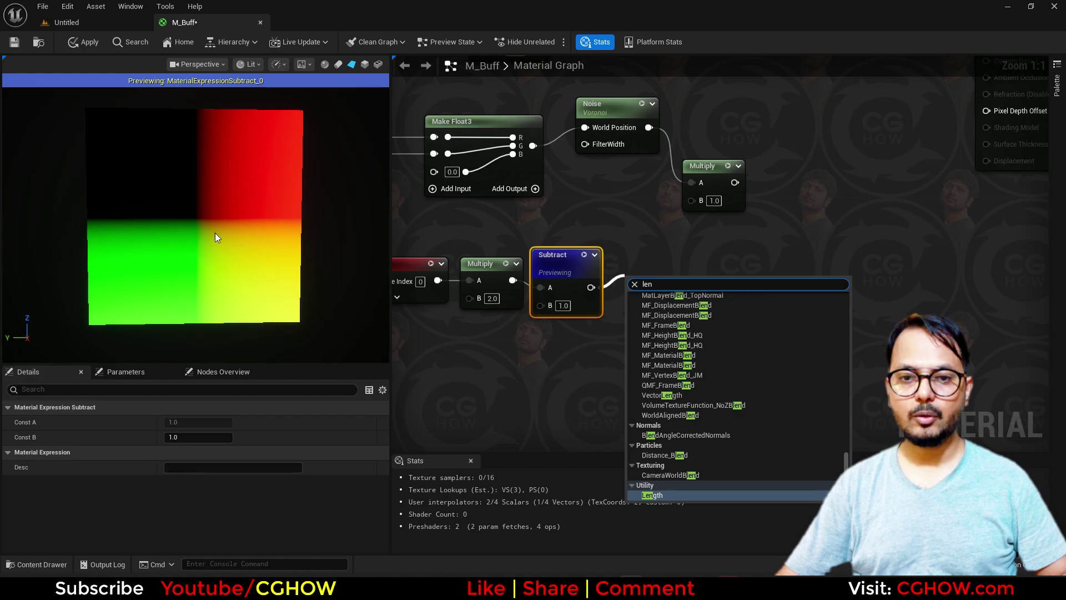
click(661, 496)
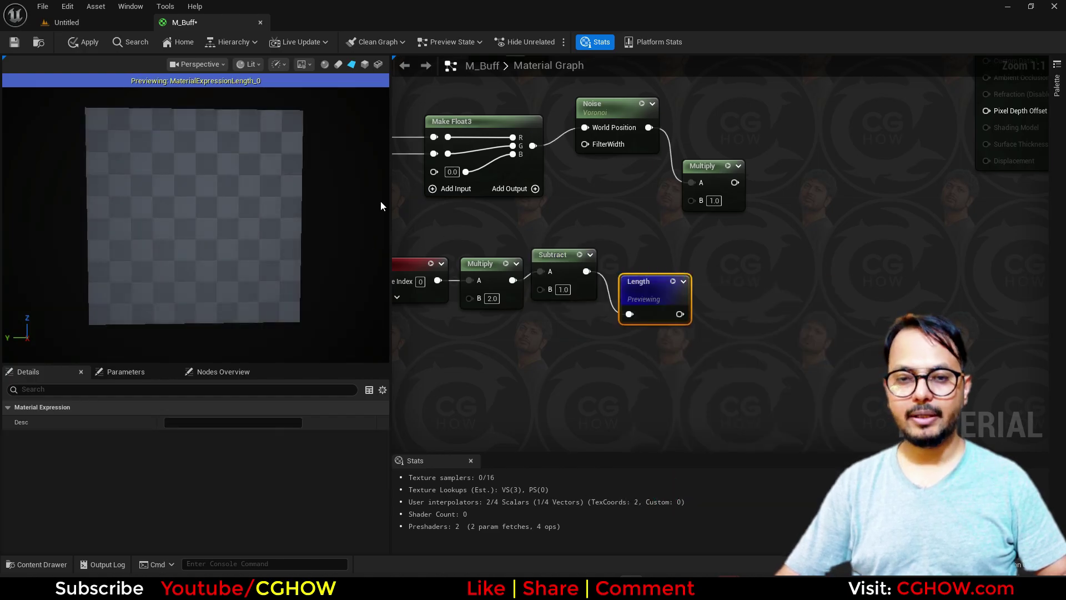
right_drag(707, 270, 606, 262)
drag(613, 203, 649, 195)
drag(563, 337, 548, 292)
click(541, 289)
Step: Try inverting the Length output with a previewed OneMinus node
key(o)
click(631, 293)
drag(592, 320, 635, 312)
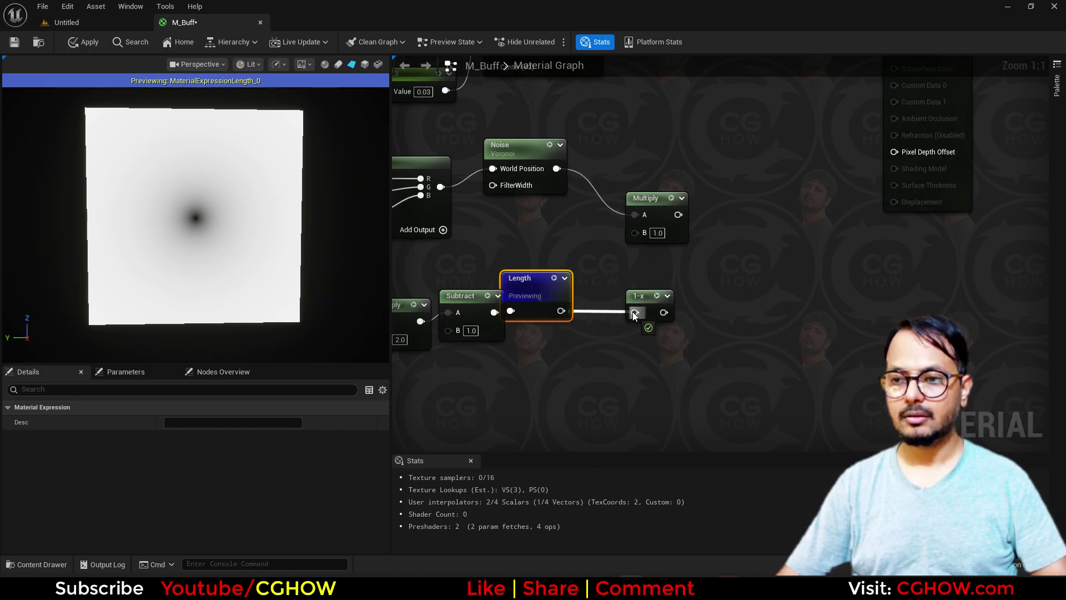
click(658, 295)
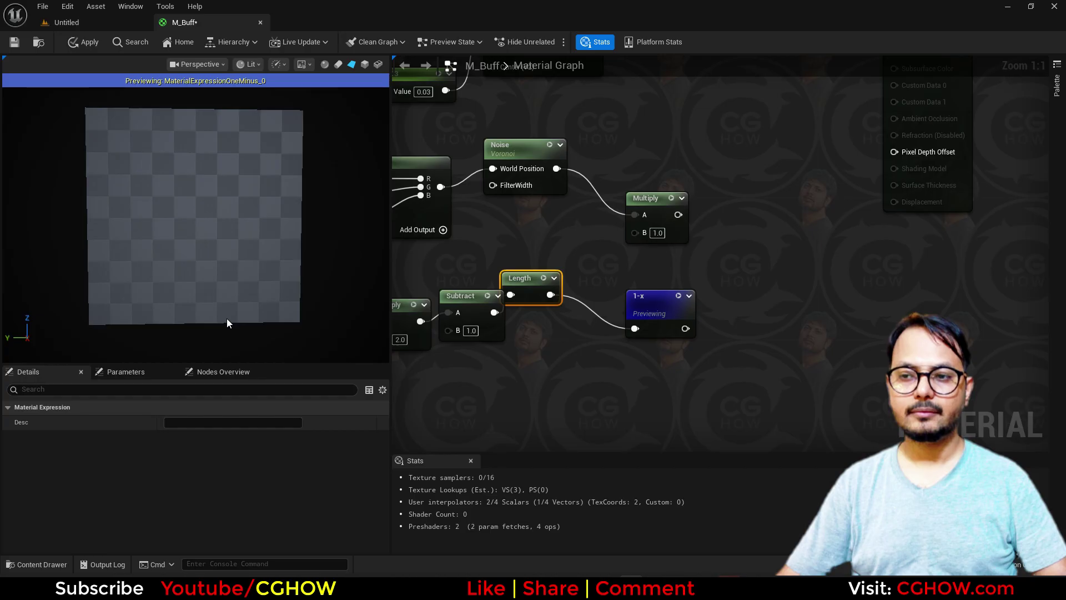
click(641, 302)
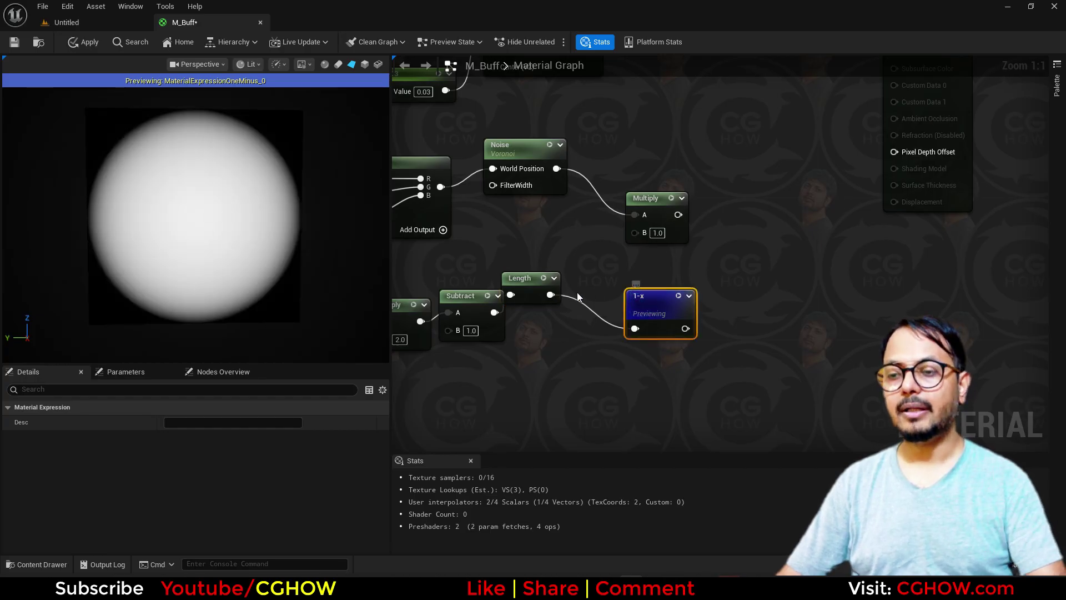
key(Delete)
Step: Align Length with Subtract, connect it to B of a new Divide node with A set to 0.01, and preview Divide
drag(521, 276, 547, 303)
click(573, 305)
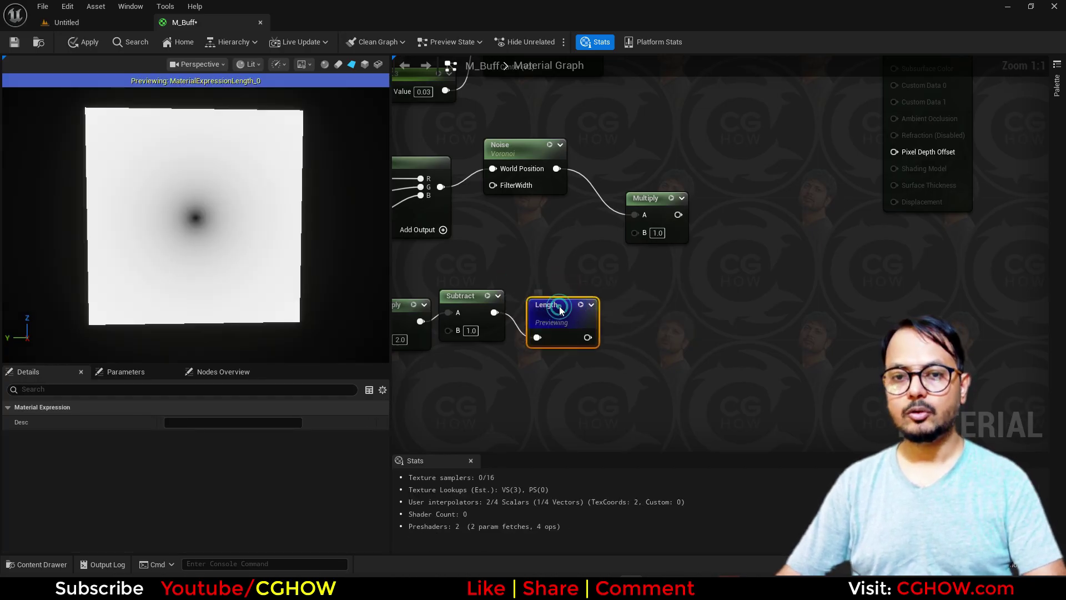
right_drag(614, 285, 607, 284)
click(601, 281)
drag(555, 334, 625, 314)
click(632, 303)
text(0.01)
key(Return)
click(652, 284)
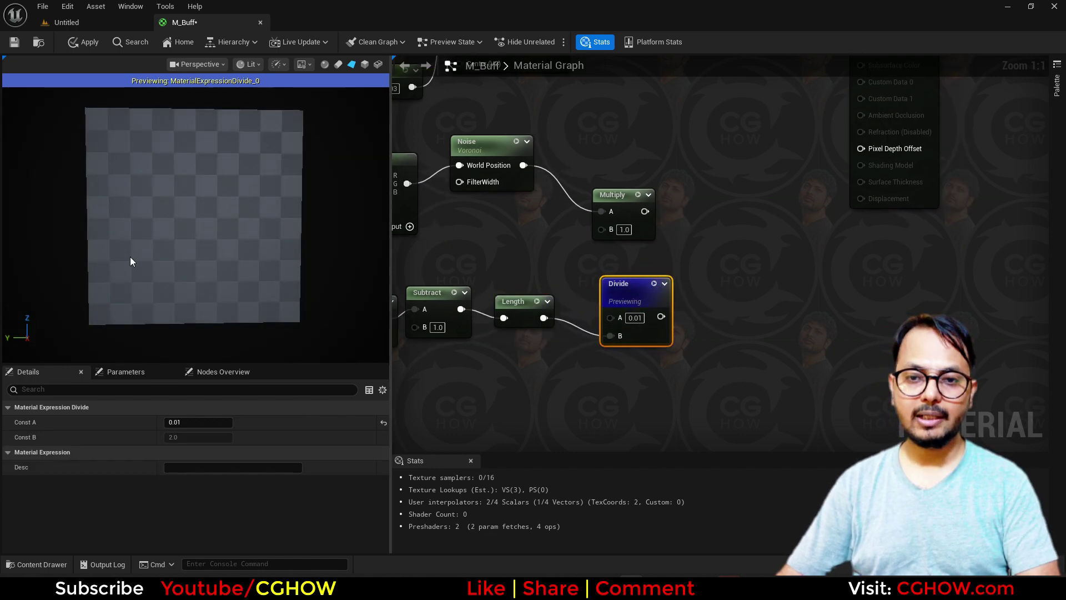
Step: Connect the Divide output to B of the Multiply fed by Noise, and preview that Multiply
right_drag(697, 322, 637, 341)
drag(597, 334, 542, 250)
drag(554, 215, 593, 181)
key(space)
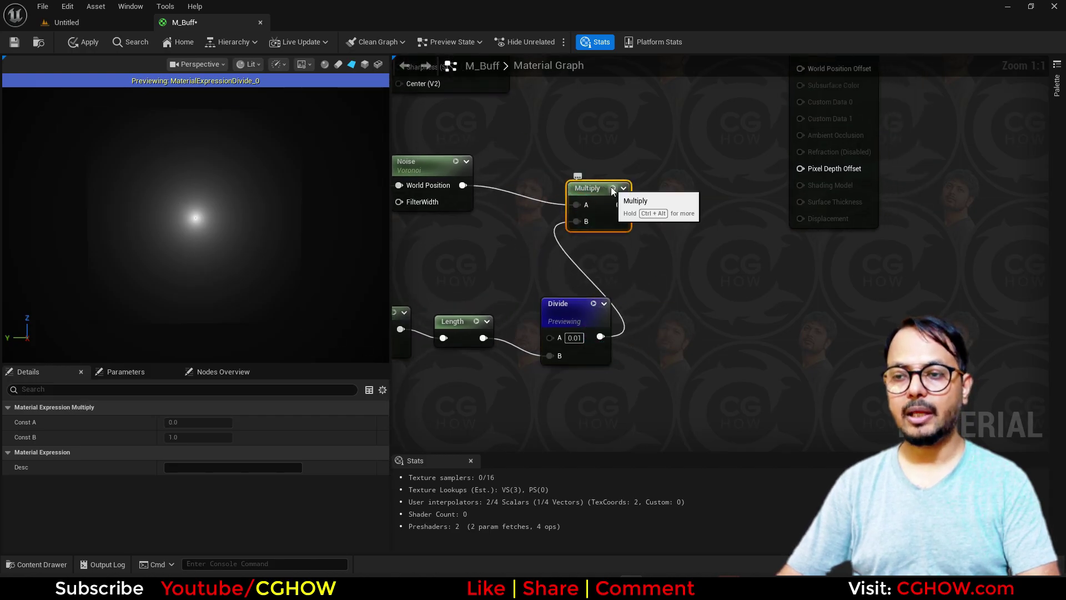
right_drag(502, 243, 533, 261)
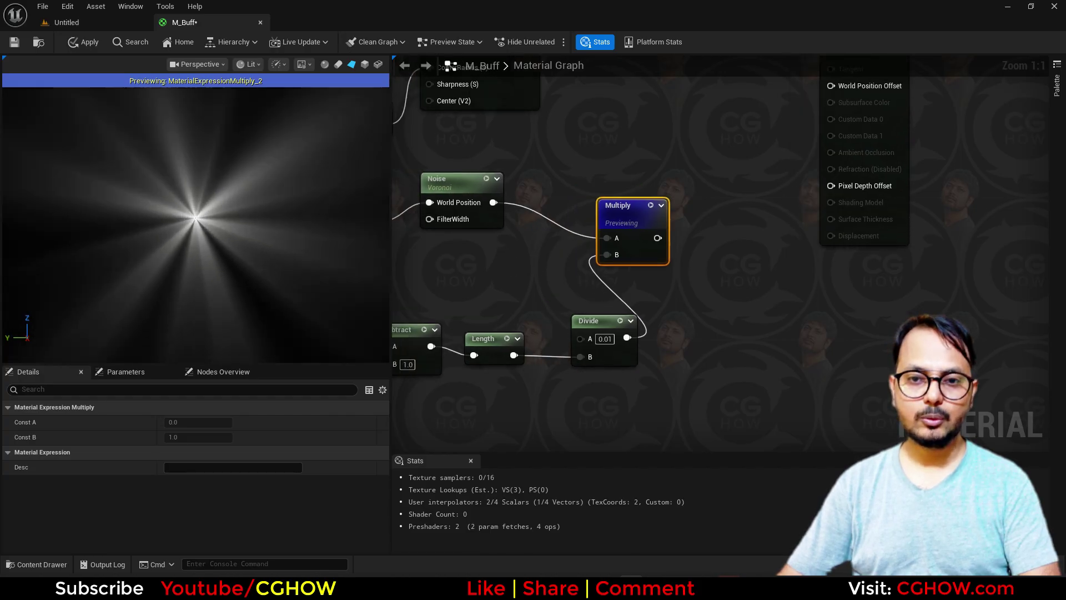
right_drag(249, 339, 249, 312)
Step: Add a RadialGradientExponential node below Divide, and preview a new Multiply with Divide as A and the gradient as B
click(620, 321)
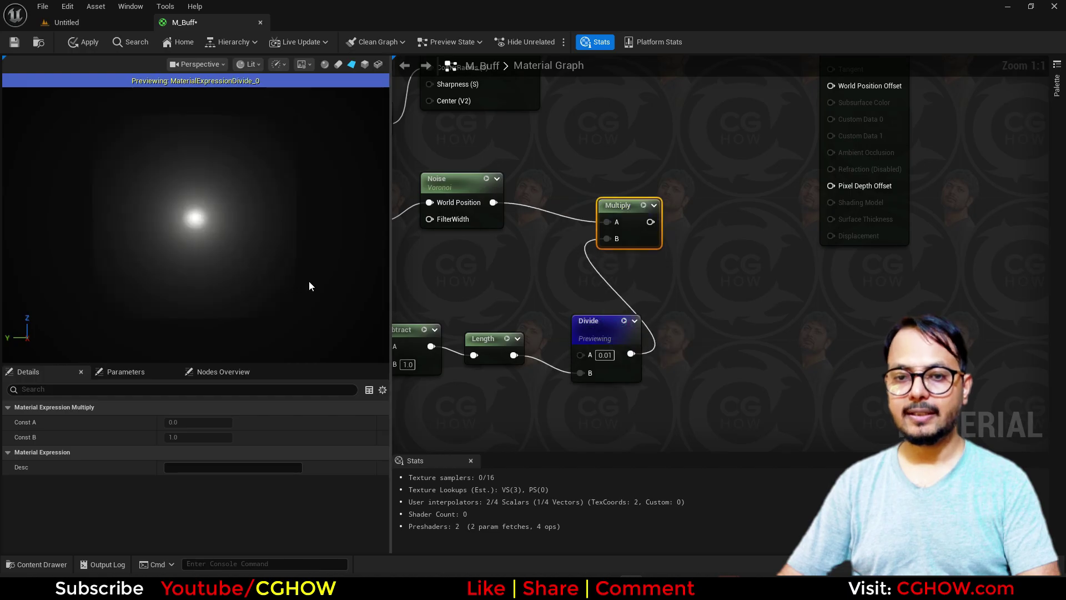
right_drag(606, 386, 501, 352)
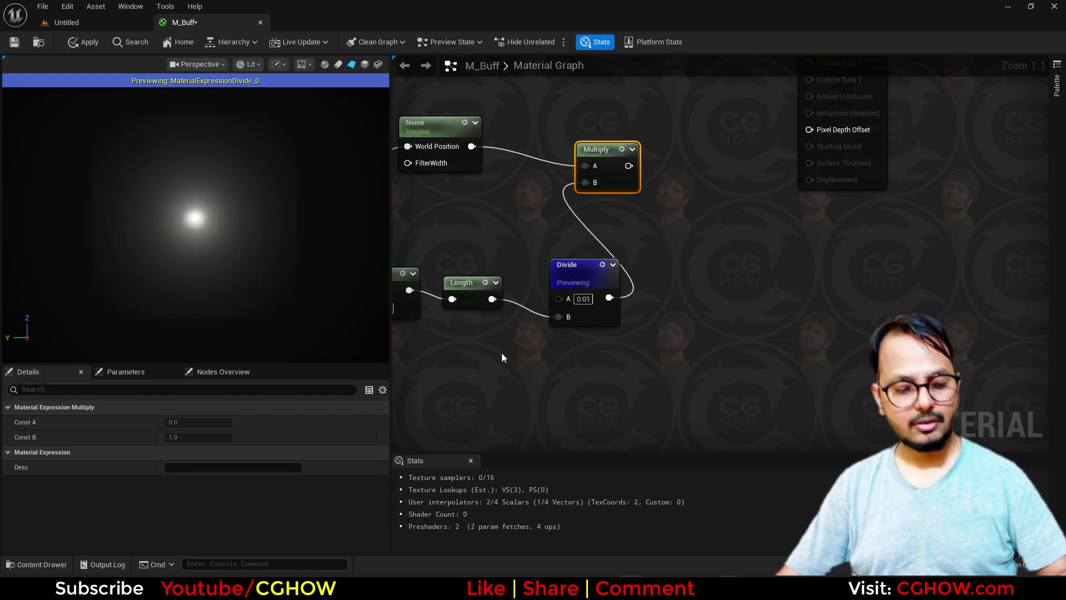
right_click(501, 352)
text(rad)
click(564, 158)
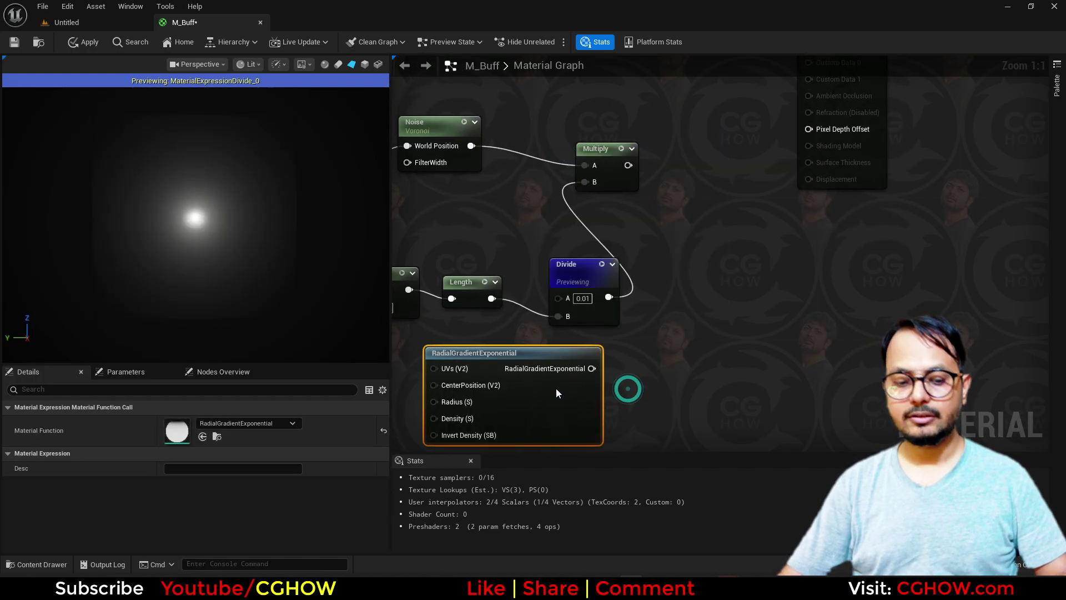
drag(591, 371, 604, 297)
click(674, 335)
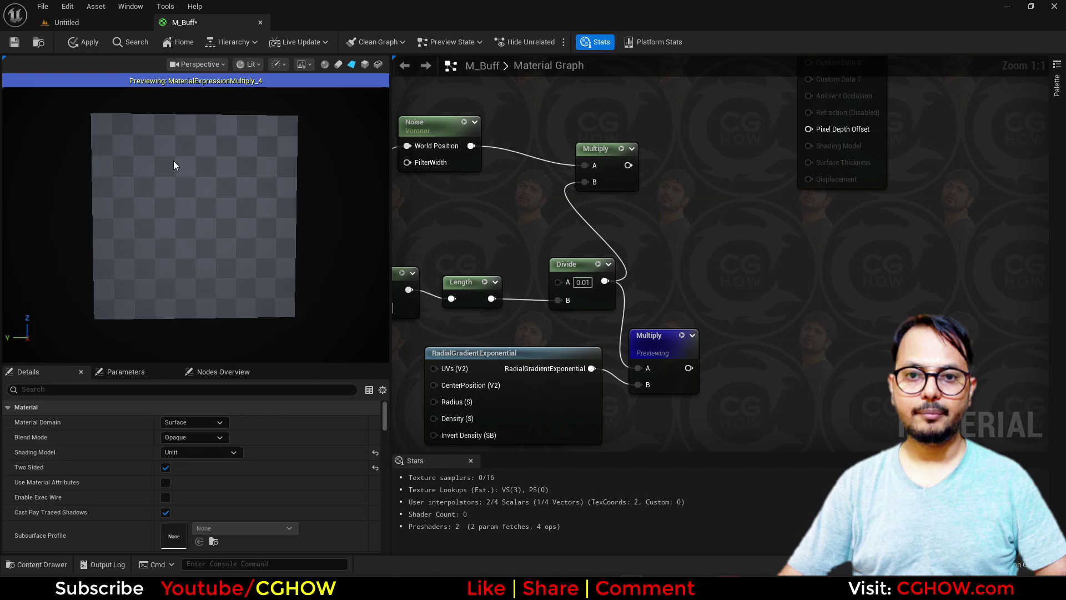
Step: Connect the gradient-masked Multiply to B of the Noise Multiply, preview the Noise Multiply, and tidy the node placement
drag(688, 367, 584, 182)
click(621, 149)
right_drag(655, 233, 588, 320)
drag(525, 242, 557, 216)
scroll(499, 234, down, 1)
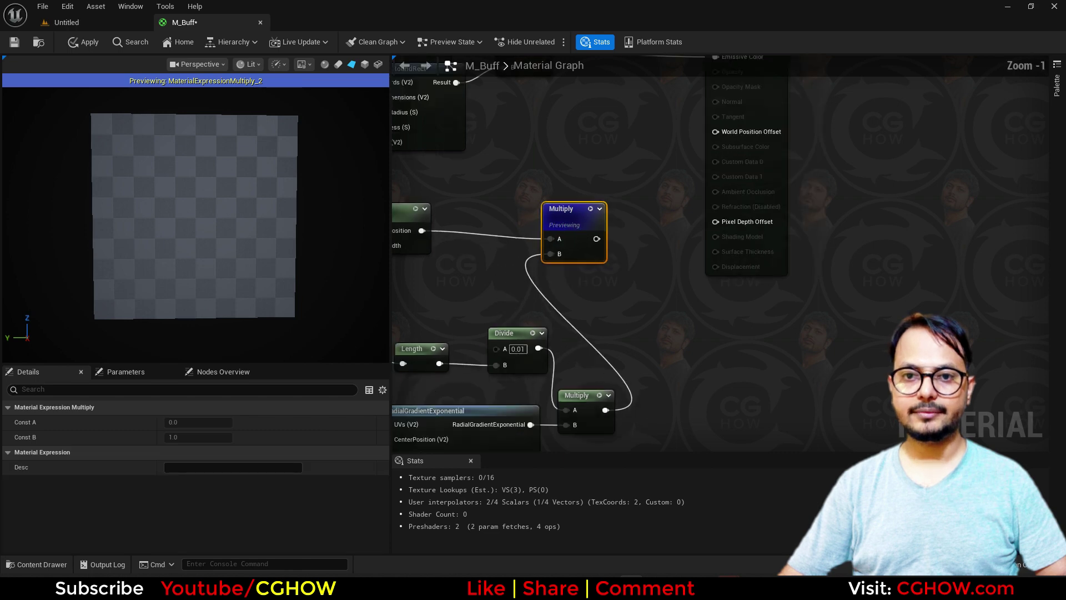
right_drag(517, 211, 588, 312)
right_drag(597, 258, 605, 332)
right_click(606, 332)
right_drag(203, 253, 239, 244)
right_drag(557, 371, 565, 181)
right_drag(591, 344, 583, 286)
drag(671, 342, 687, 342)
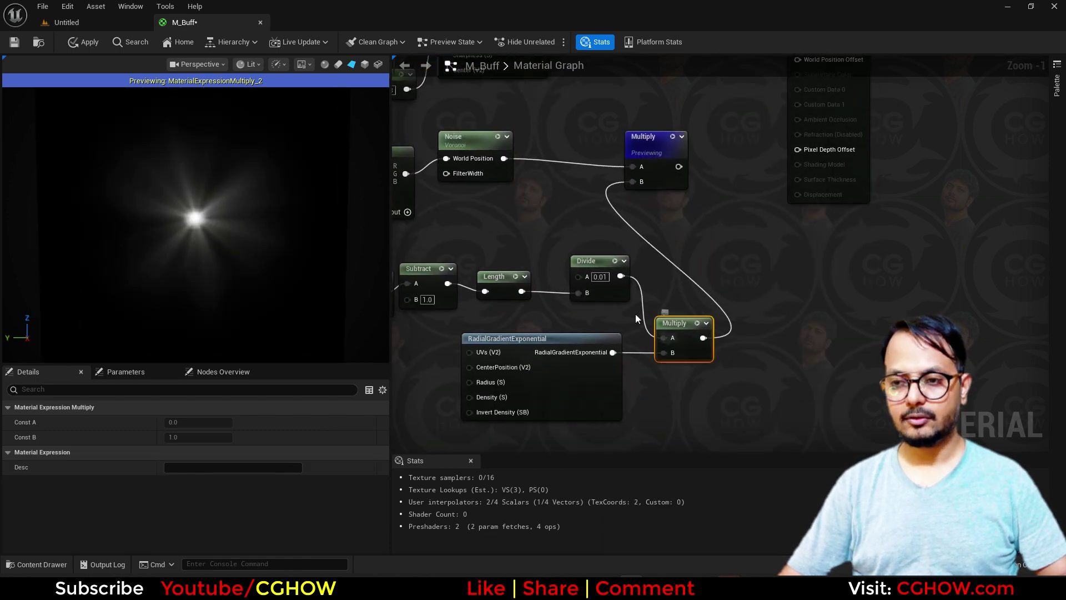
Step: Set the Divide node's A constant to 0.03 after trying 0.05, and shift the node closer to Length
click(600, 277)
key(BackSpace)
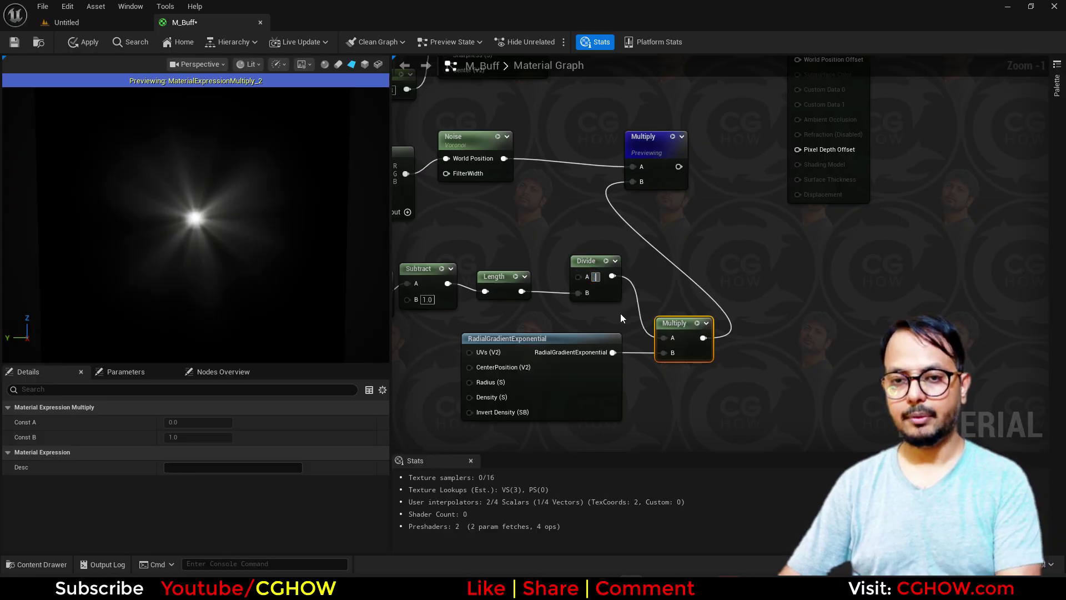
text(0.05)
key(Return)
drag(594, 261, 578, 261)
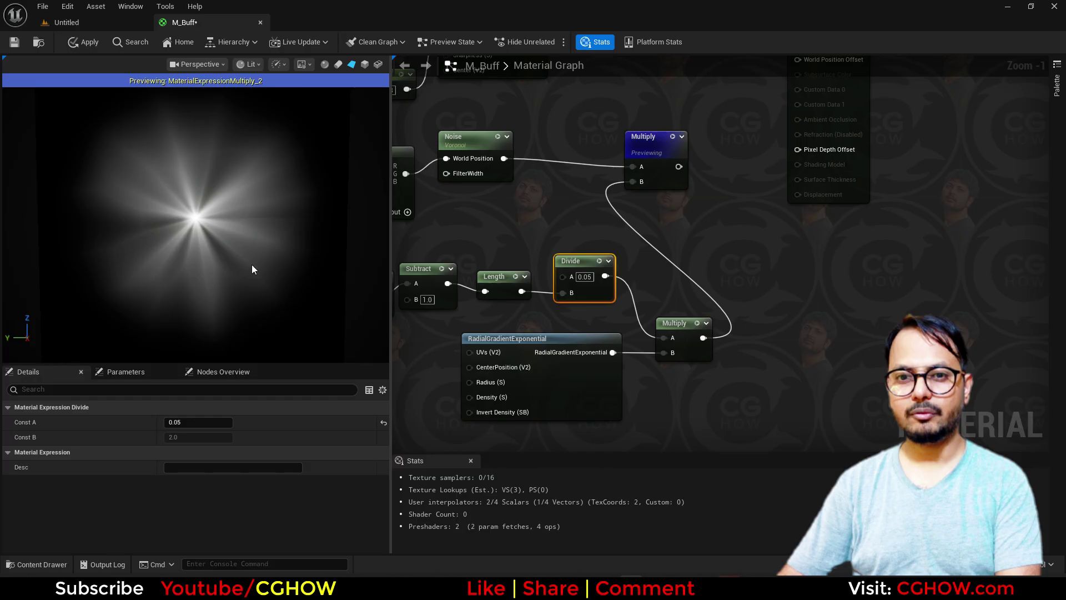
click(585, 277)
text(0.03)
key(Return)
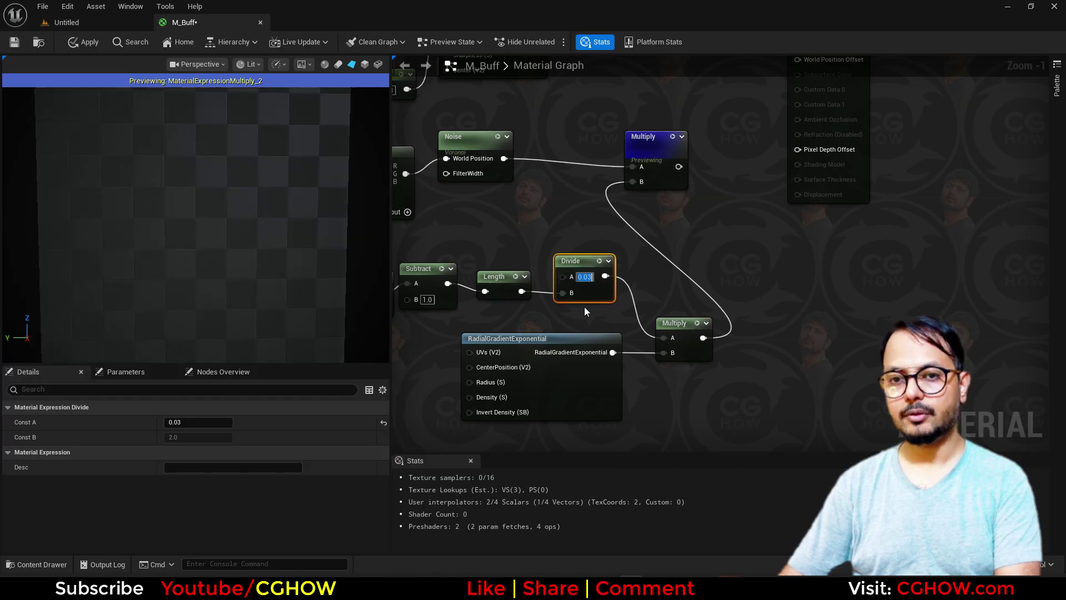
Step: Move the M_Buff output node farther from the graph and add a Lerp node in the space before it
right_drag(638, 287, 579, 390)
scroll(579, 389, down, 1)
right_drag(606, 262, 610, 347)
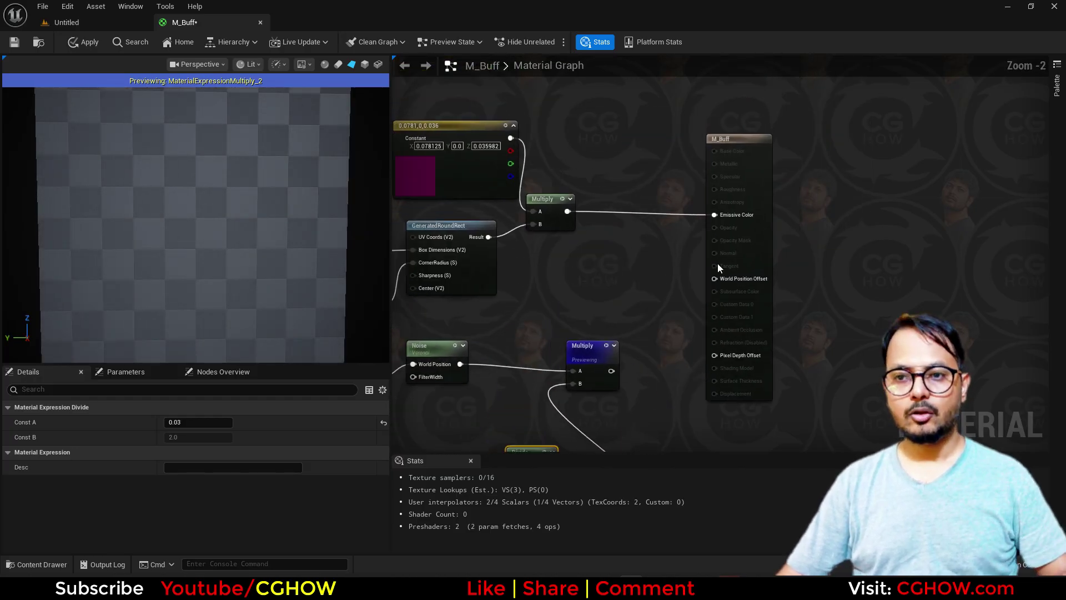
drag(750, 162, 870, 150)
scroll(628, 267, down, 1)
right_drag(628, 267, 692, 239)
right_drag(667, 263, 613, 260)
click(610, 252)
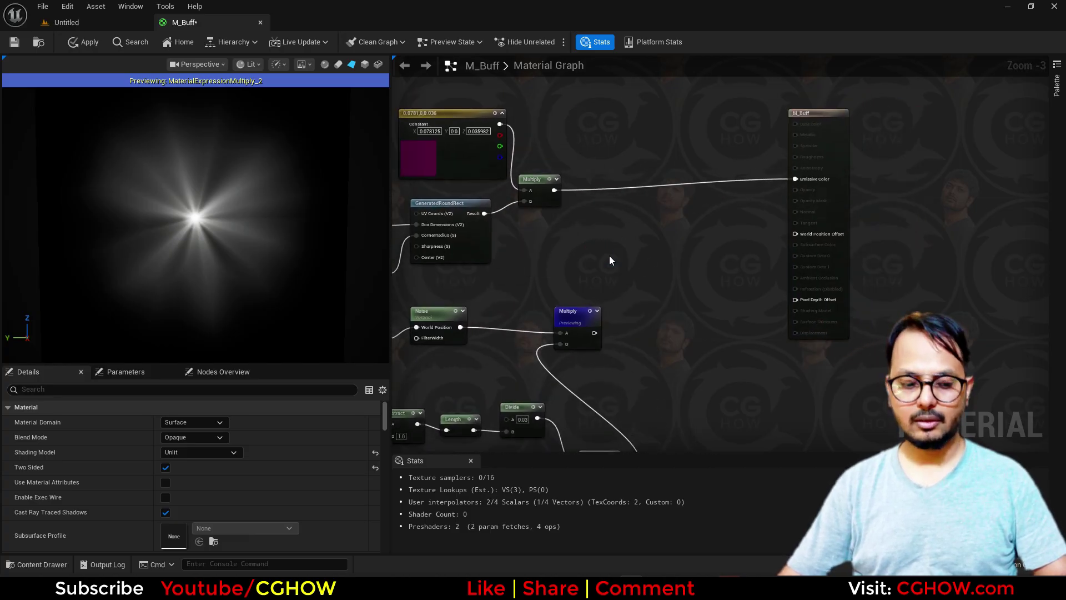
click(617, 242)
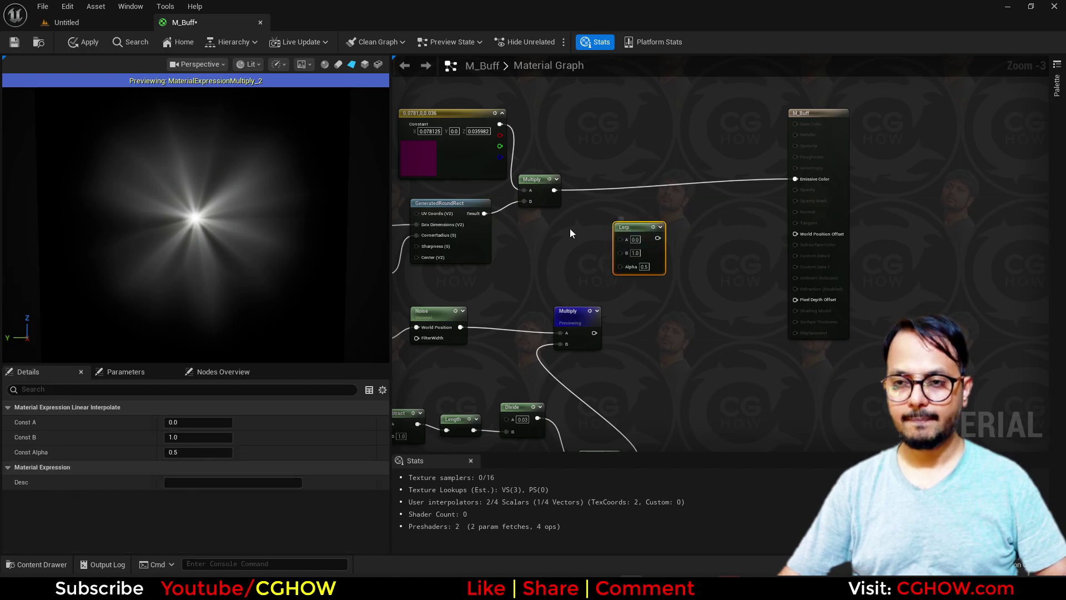
Step: Delete the Multiply node joining the colour constant and GeneratedRoundRect
scroll(537, 188, up, 1)
click(538, 189)
key(Delete)
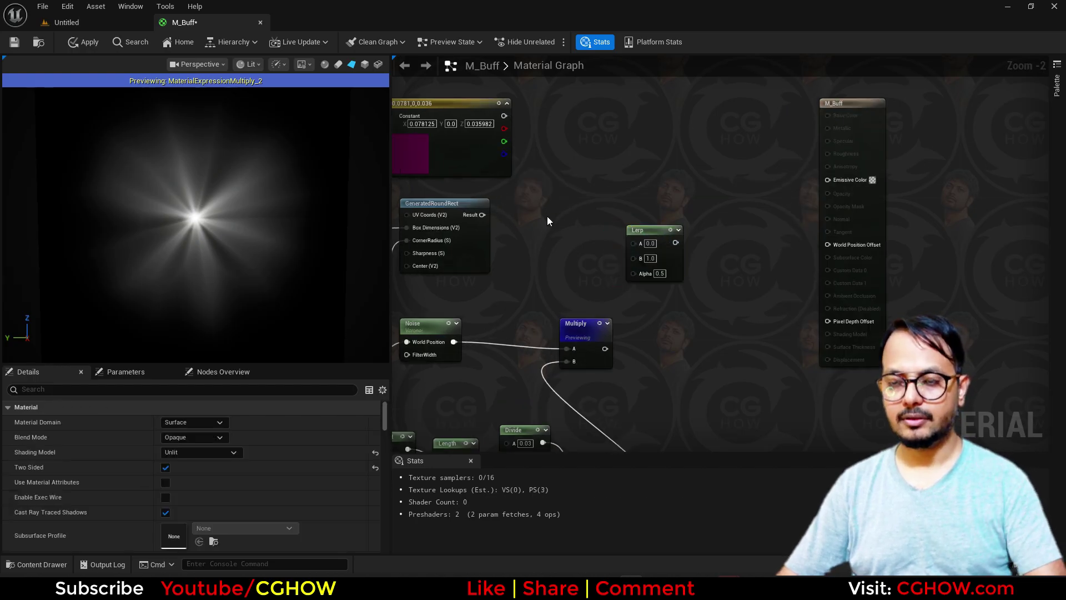
Step: Preview GeneratedRoundRect, connect its Result to the Lerp's Alpha, and reposition and preview the Lerp
right_click(474, 203)
click(525, 238)
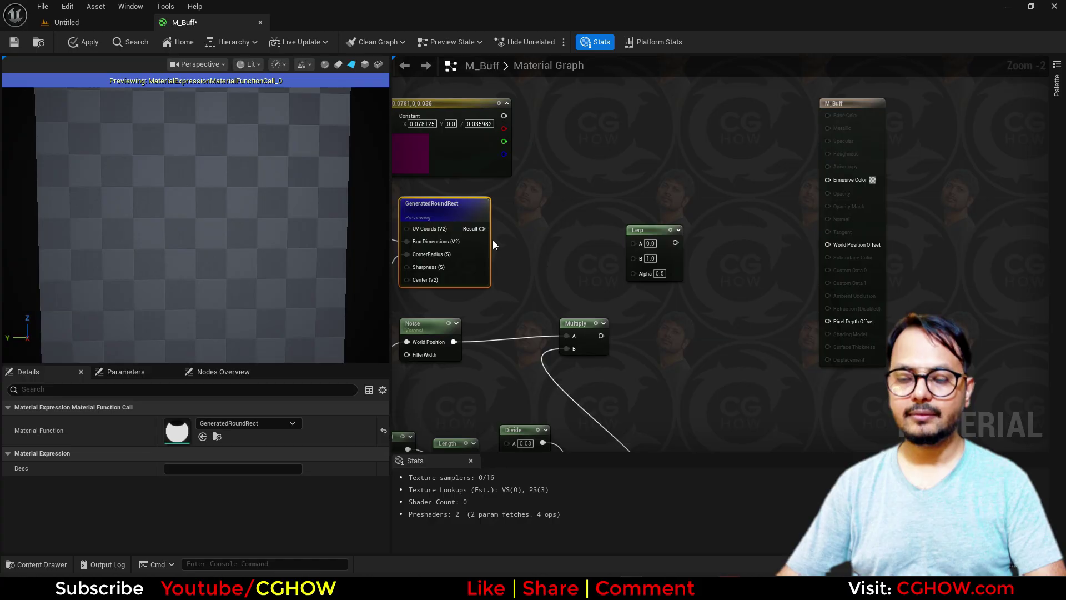
drag(482, 229, 633, 272)
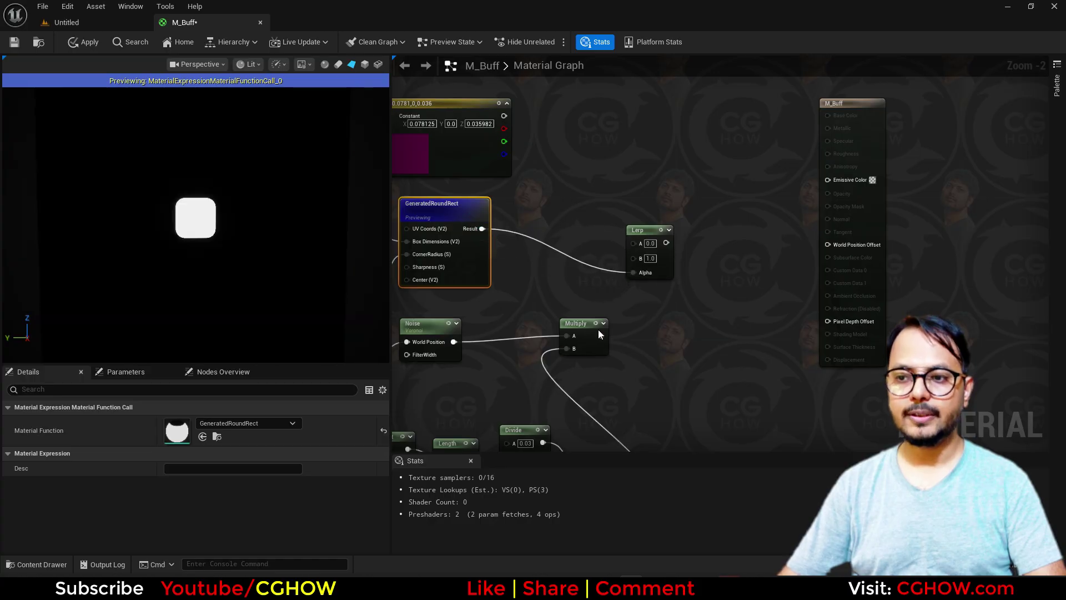
click(661, 230)
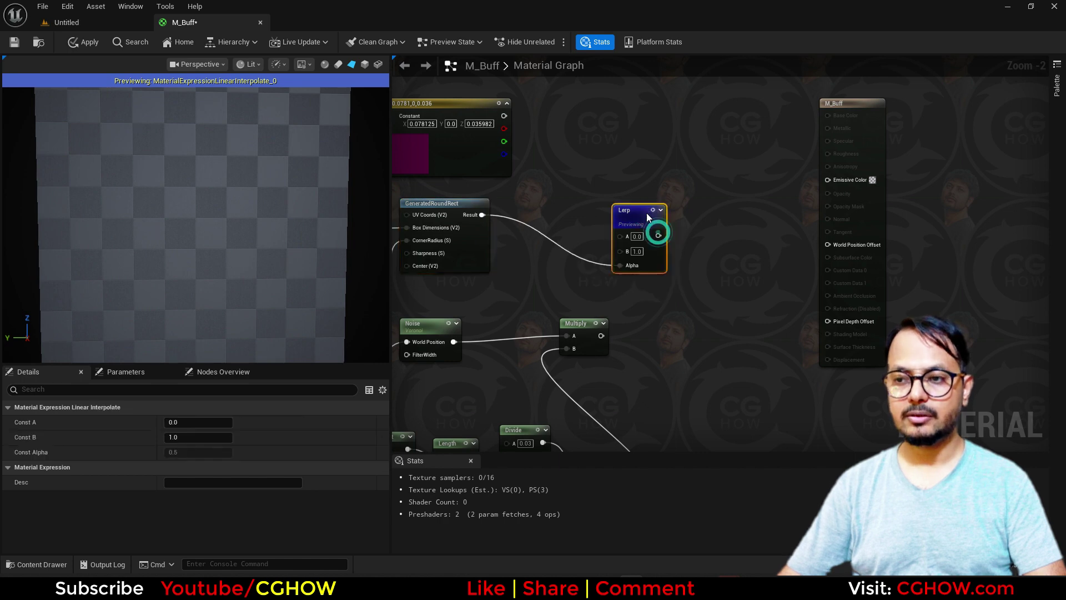
drag(653, 227, 639, 207)
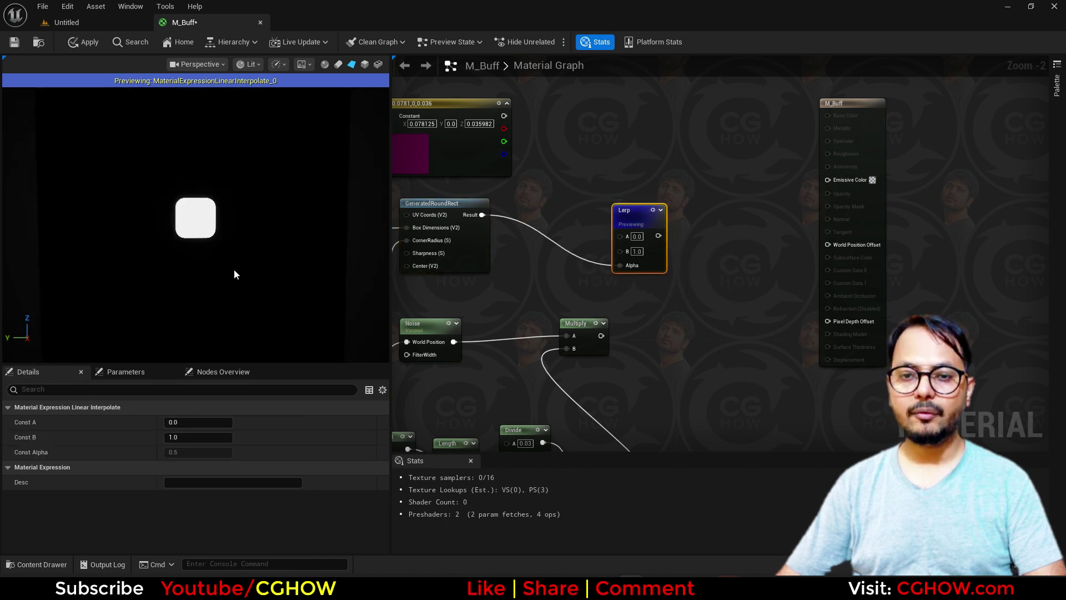
Step: Connect the Noise Multiply to the Lerp's A and the purple colour constant to its B
right_drag(668, 385, 669, 334)
drag(601, 293, 619, 193)
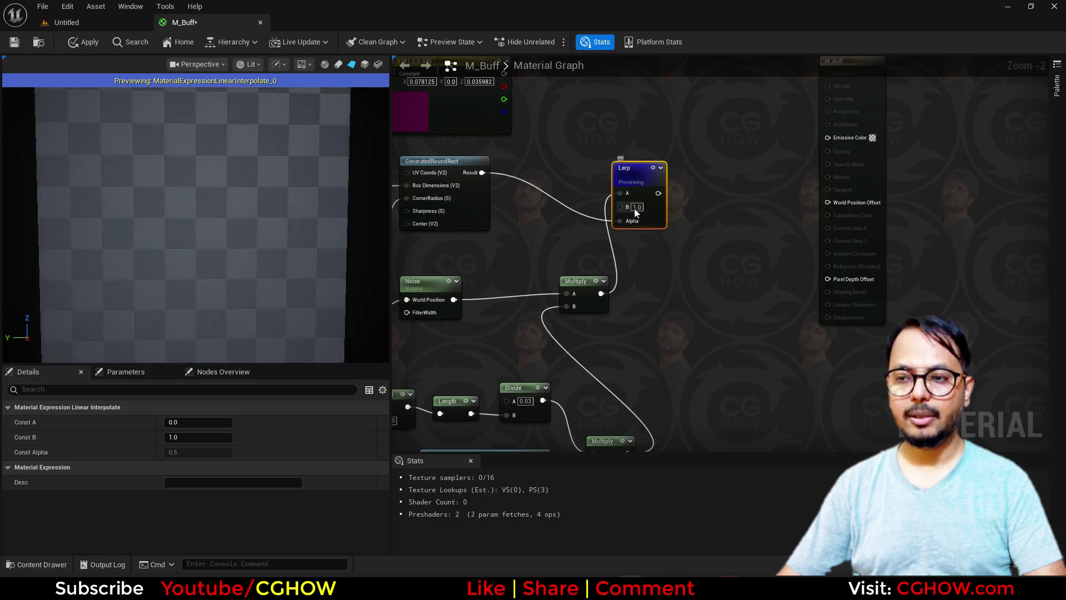
right_drag(614, 204, 591, 239)
drag(522, 168, 639, 300)
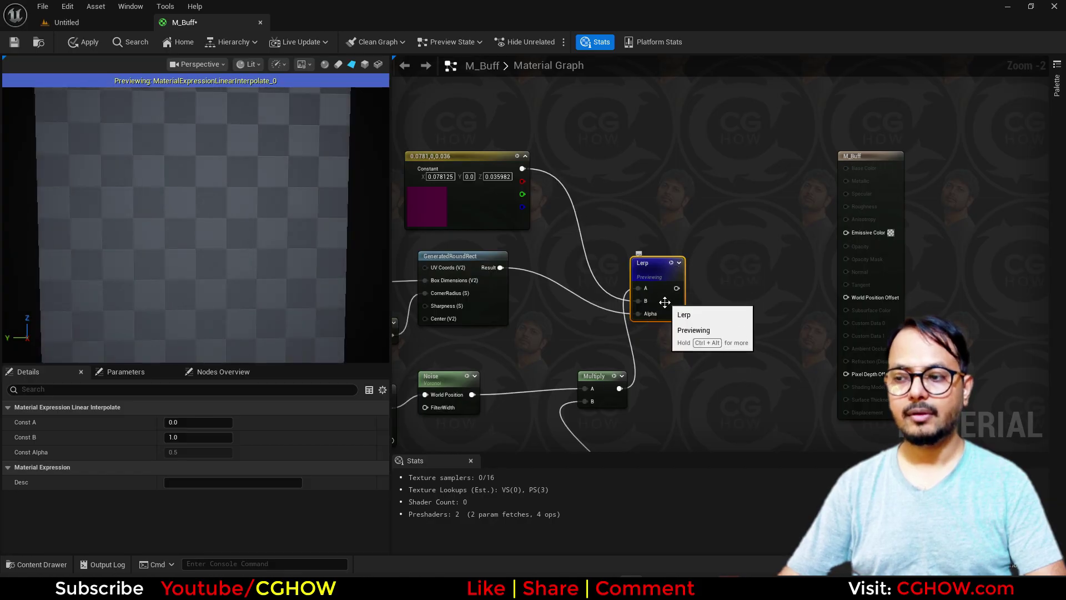
Step: Add a Multiply node beside the Noise Multiply and connect the Noise Multiply's output to its A
right_drag(658, 334, 657, 178)
right_drag(637, 255, 523, 289)
click(559, 281)
key(m)
click(584, 269)
drag(509, 271, 591, 286)
Step: Add a three-component colour constant below the new Multiply node and try out orange and pink tones for it
right_drag(592, 286, 613, 263)
key(3)
click(553, 301)
double_click(569, 340)
click(692, 355)
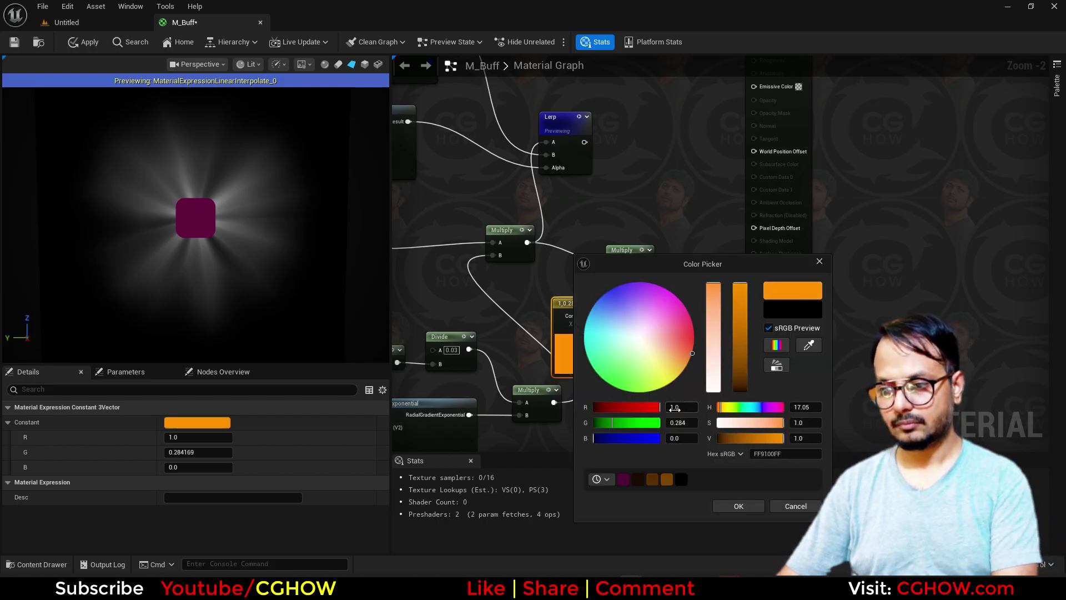
click(638, 441)
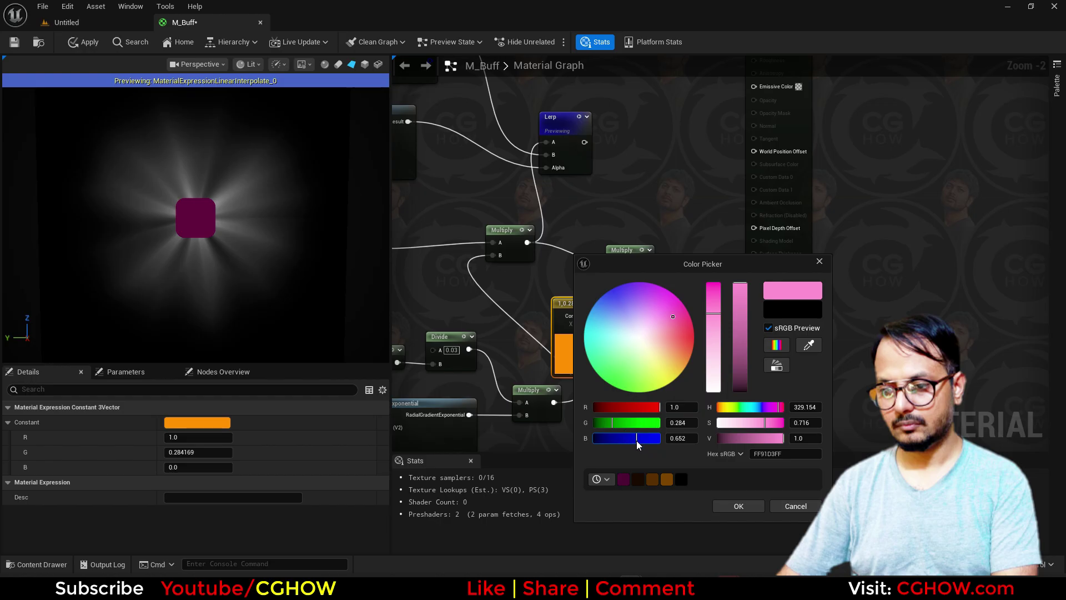
drag(622, 440, 591, 439)
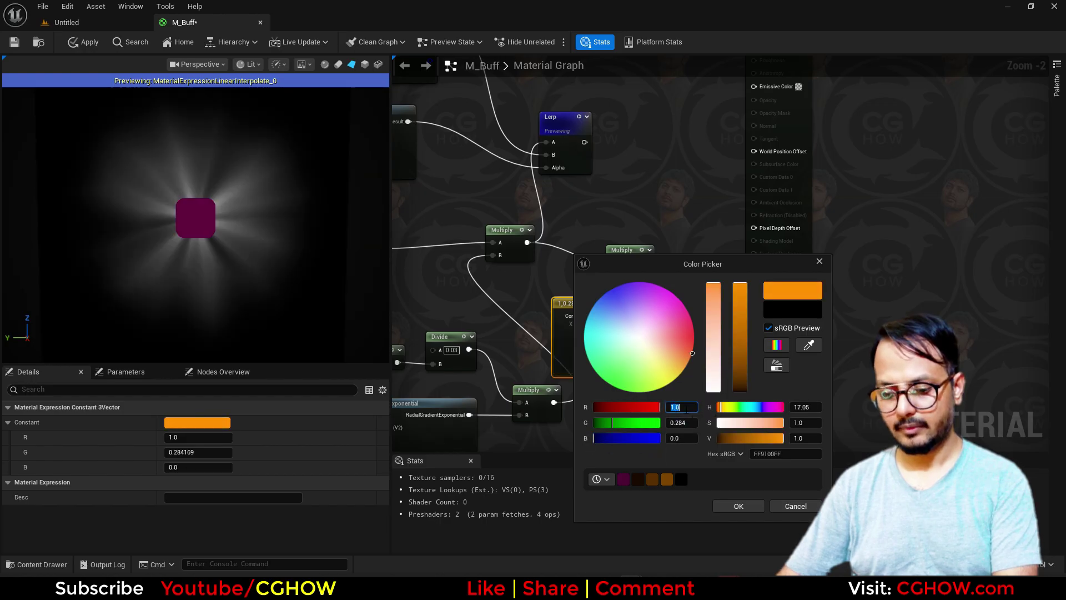
Step: Set the new colour constant to R 37, G 7.5 and B 0.2, and accept the colour
text(37)
key(Return)
text(7.5)
click(682, 438)
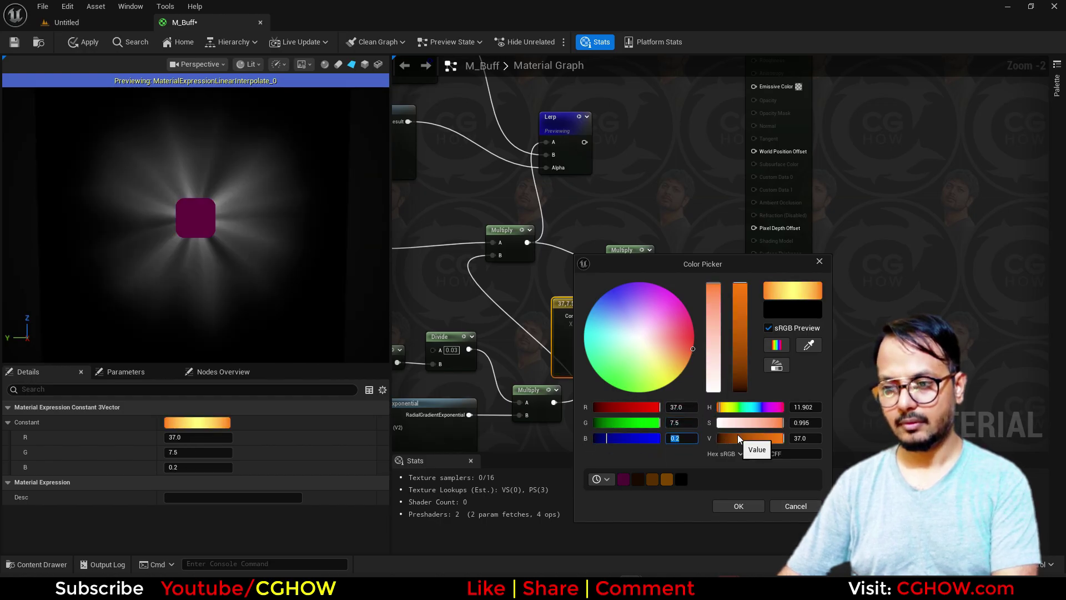
click(739, 506)
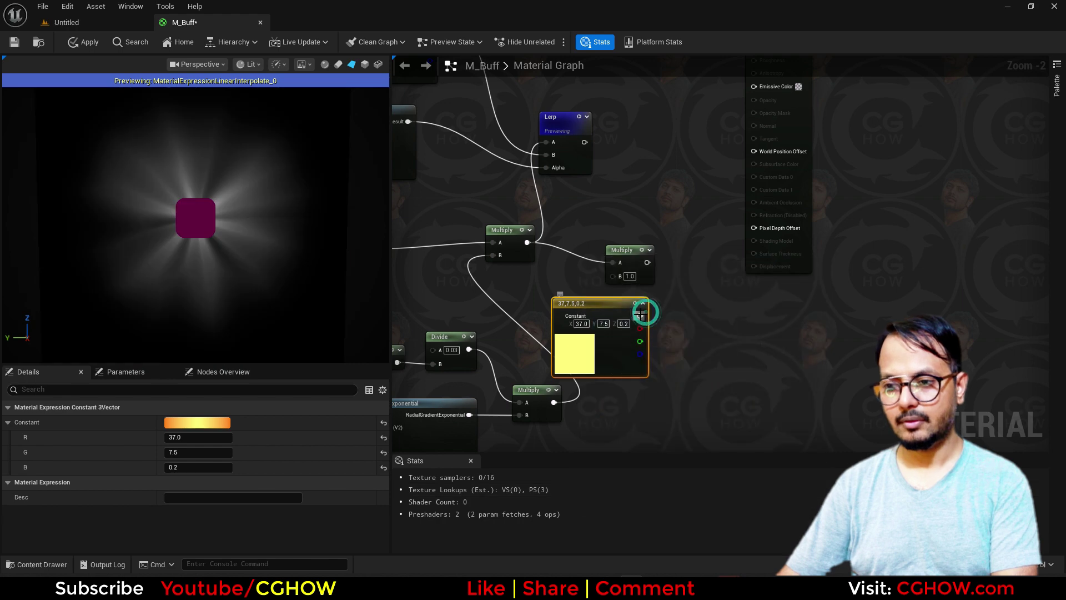
Step: Connect the glow colour constant to the new Multiply's B and that Multiply's output to the Lerp's A
drag(646, 265, 784, 133)
scroll(696, 152, down, 1)
scroll(701, 161, down, 1)
click(578, 189)
scroll(610, 315, up, 3)
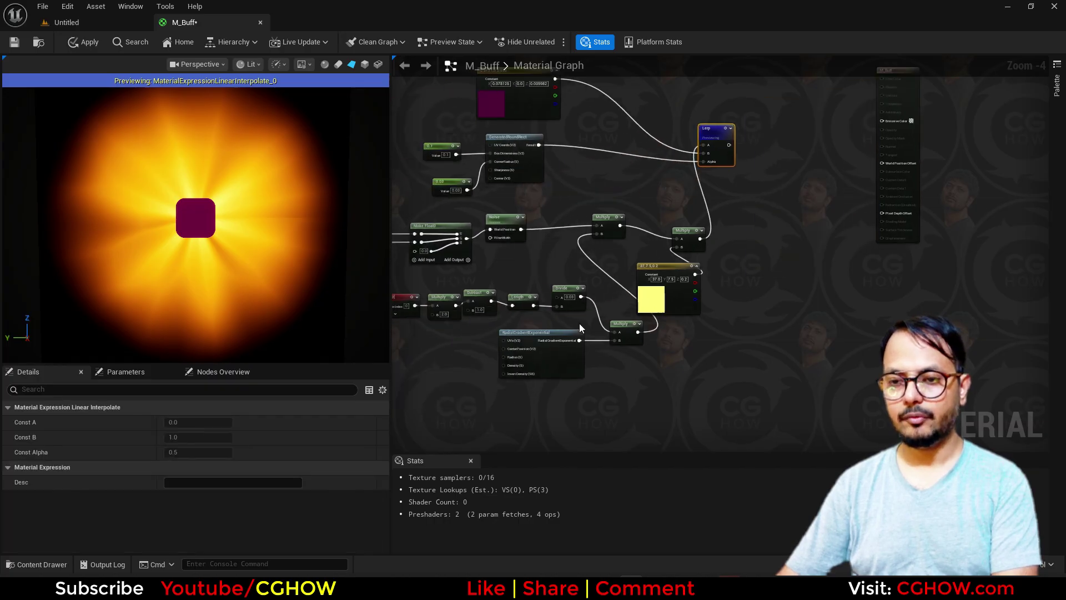
Step: Set the Divide node's A to 0.01 and shift the neighbouring nodes to make room after it
text(1)
key(Return)
drag(679, 406, 492, 261)
drag(740, 276, 802, 276)
drag(679, 402, 642, 344)
Step: Insert a Power node with exponent 2 between the Divide node and the radial gradient's Multiply
click(635, 298)
key(e)
click(634, 285)
drag(586, 276, 652, 362)
drag(667, 286, 649, 279)
right_drag(508, 332, 545, 337)
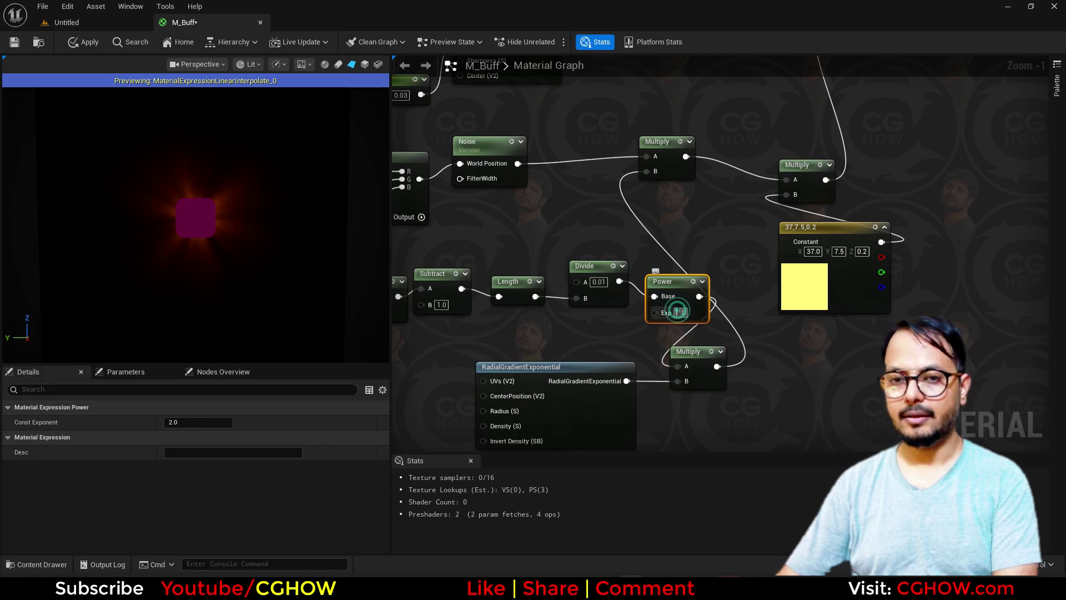
Step: Brighten the glow colour constant to about R 200, G 40.54 and B 1.08
right_drag(759, 311, 662, 335)
double_click(705, 316)
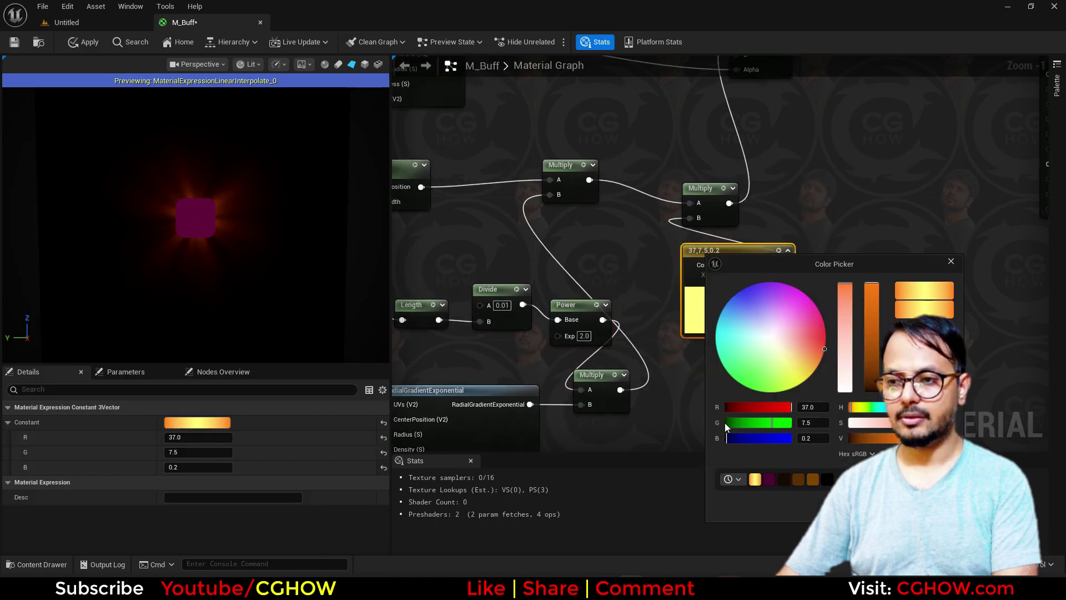
click(895, 507)
right_drag(726, 289, 607, 451)
scroll(690, 274, down, 1)
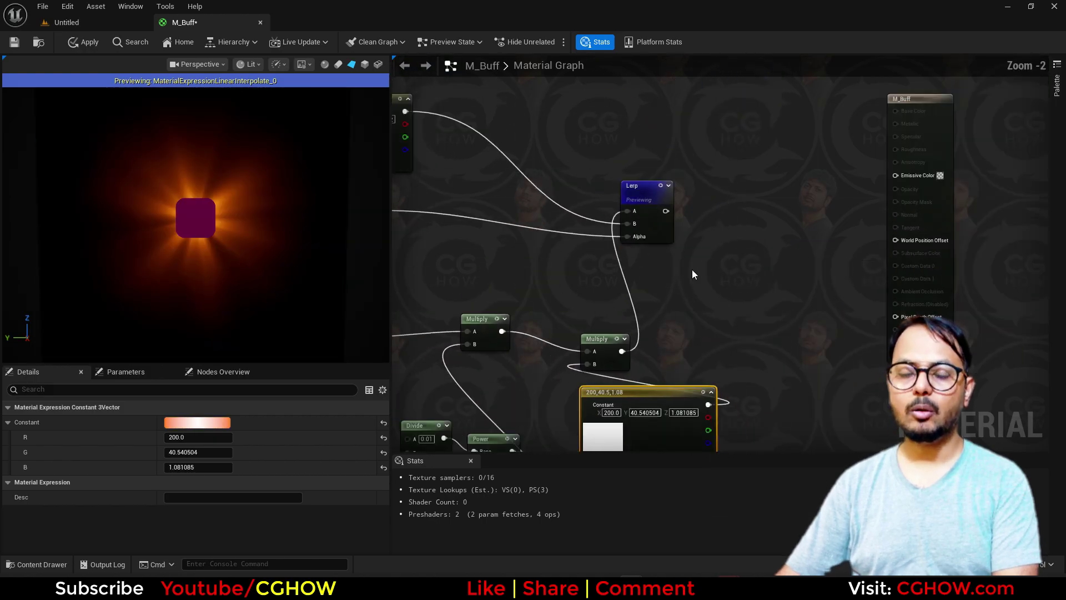
Step: Connect the Lerp's output to the material's Emissive Color
right_drag(691, 278, 611, 318)
drag(590, 248, 824, 217)
scroll(690, 277, down, 1)
Step: Move RadialGradientExponential and its Multiply further below the Power node
right_drag(640, 322, 765, 147)
scroll(527, 330, up, 2)
right_drag(527, 330, 672, 289)
click(731, 350)
drag(731, 350, 672, 402)
scroll(714, 279, up, 1)
Step: Promote the Power node's exponent to a parameter named Exp with default 2, and spread out the Divide and Exp nodes
right_click(702, 252)
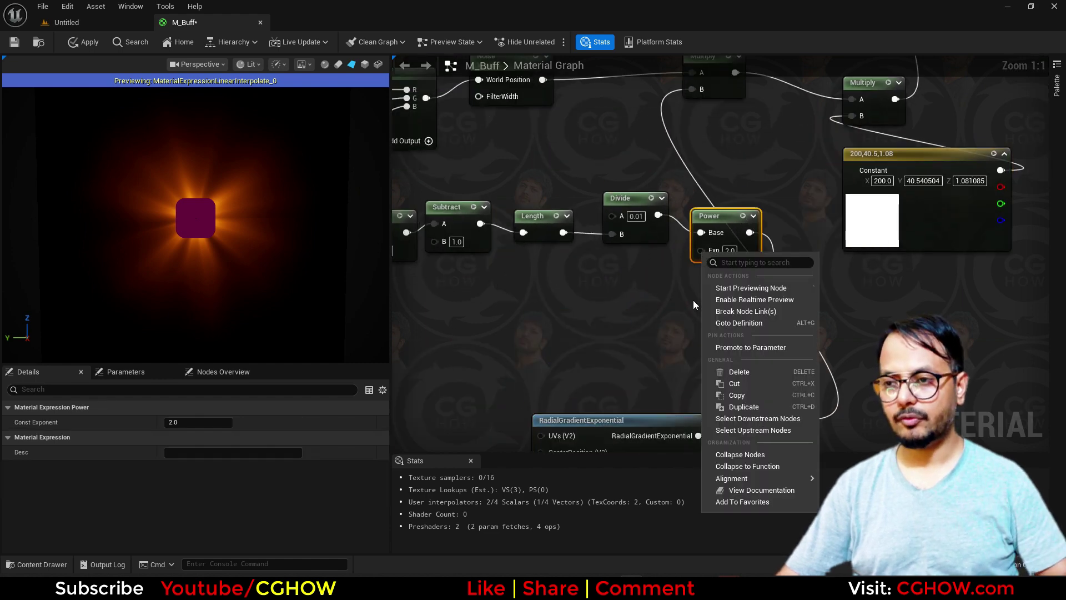
click(750, 345)
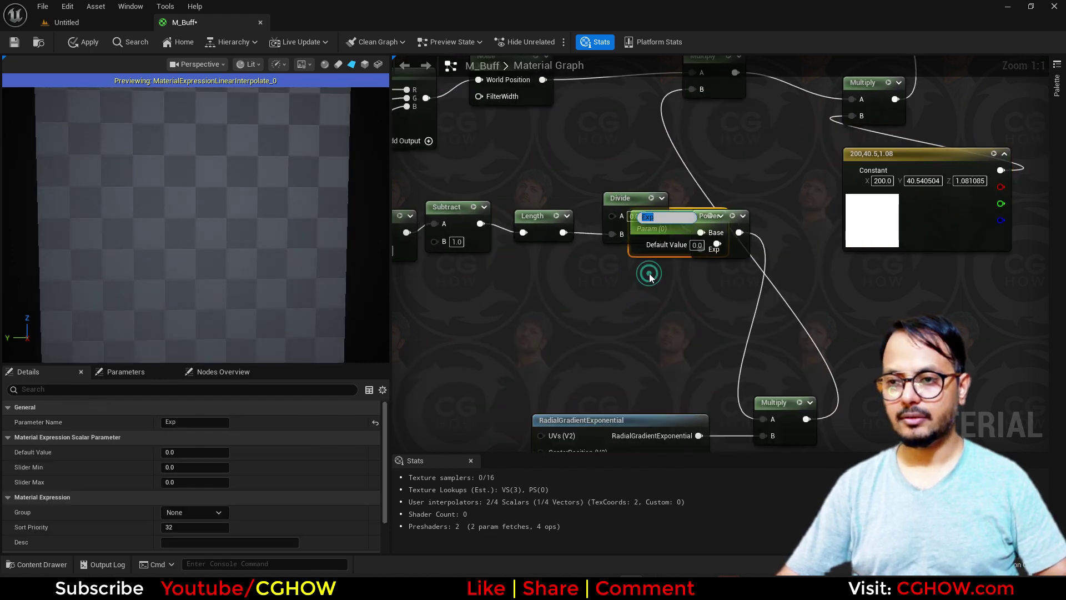
drag(666, 230, 621, 227)
drag(558, 323, 627, 140)
drag(646, 216, 600, 304)
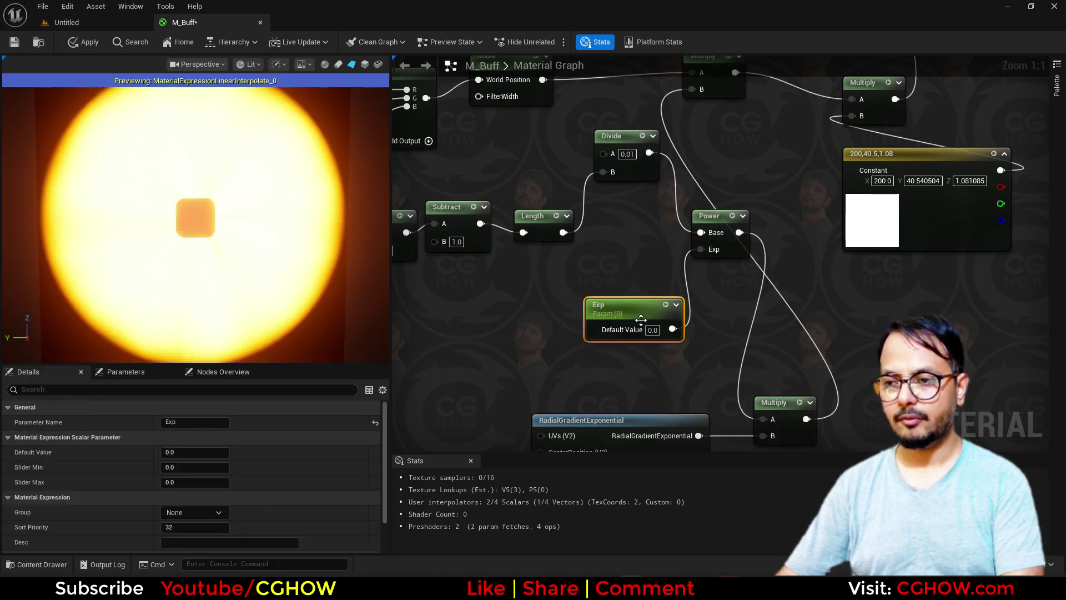
text(2)
key(Return)
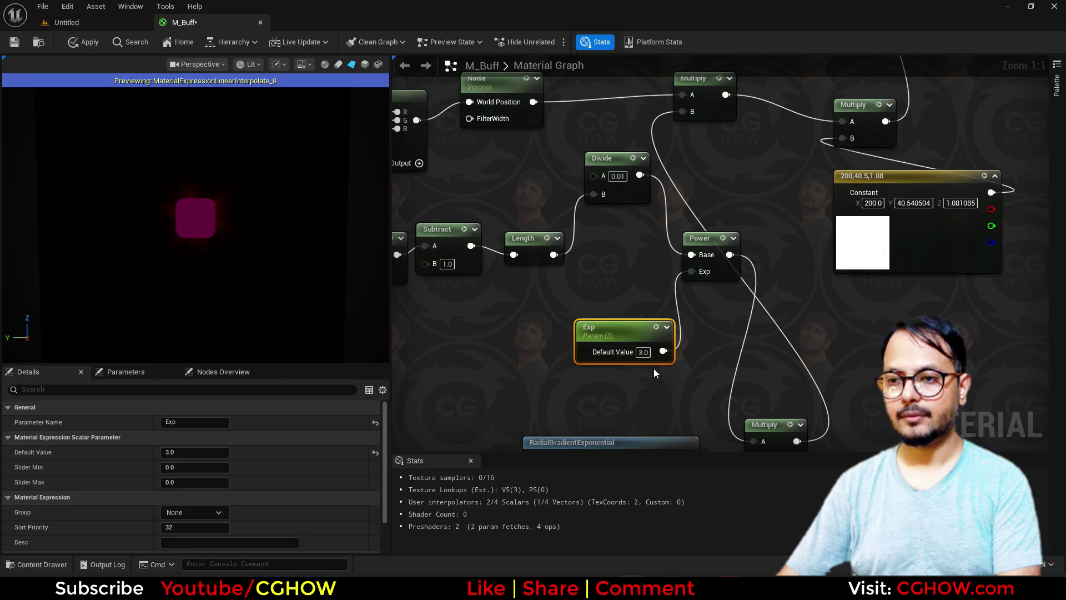
right_drag(577, 265, 599, 328)
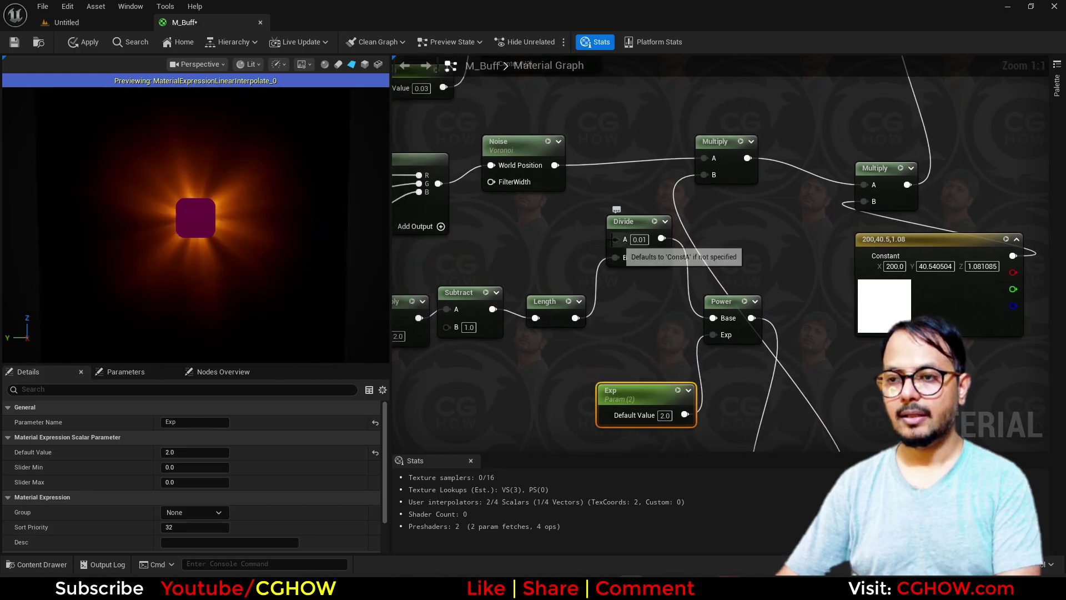
Step: Convert the glow colour constant to a vector parameter named color_glow
right_drag(791, 330, 590, 315)
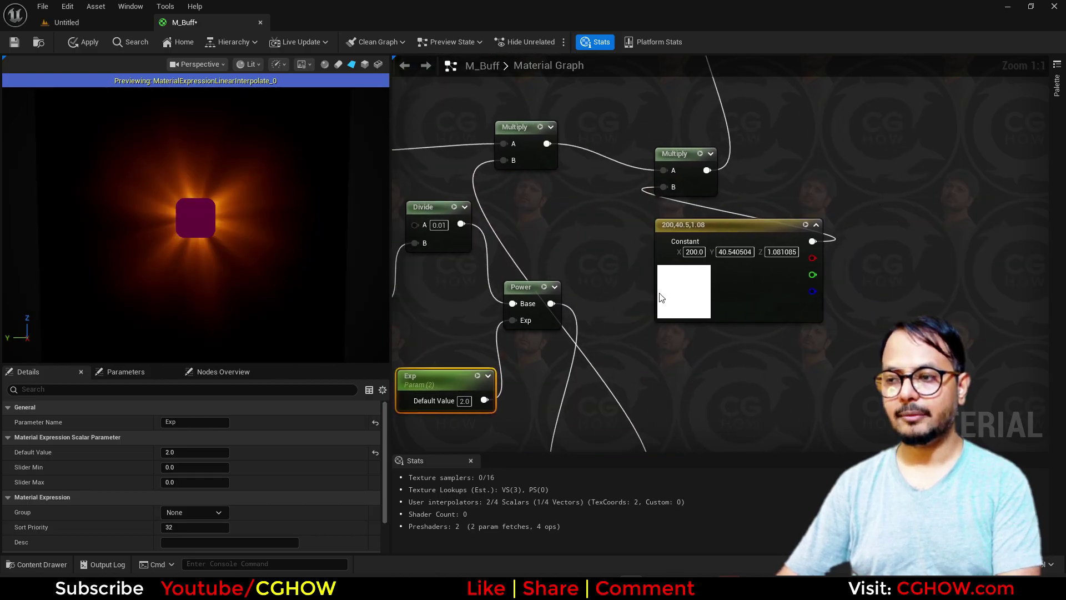
right_click(738, 229)
click(812, 265)
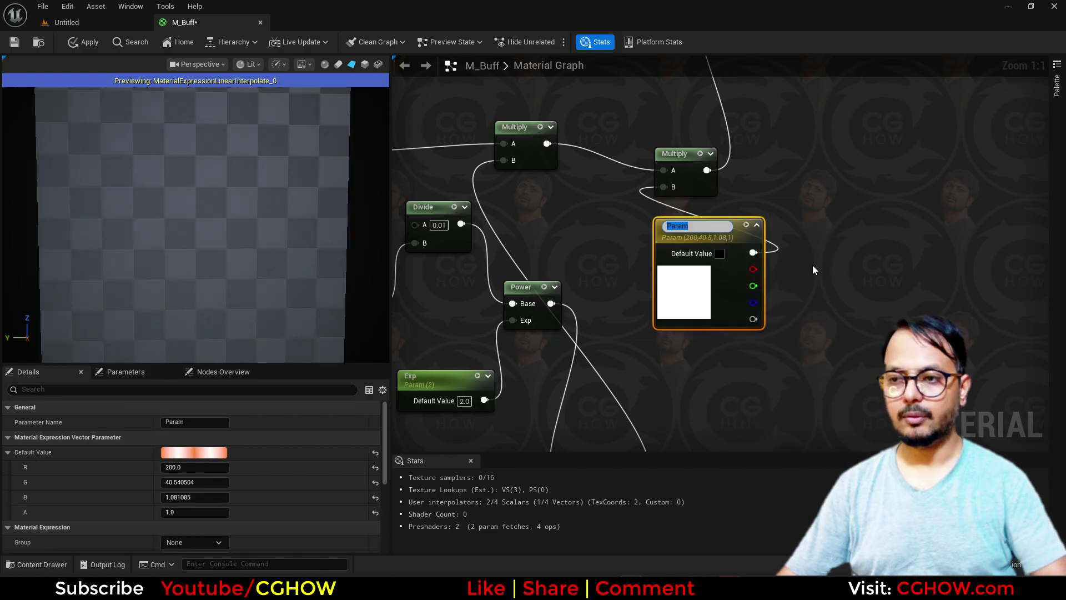
text(color_glow)
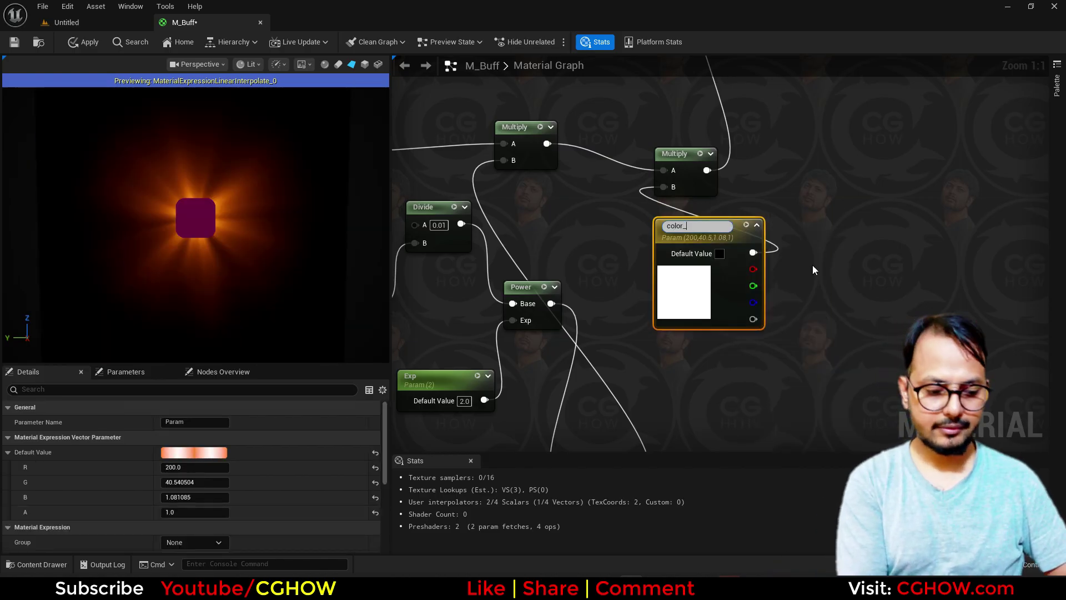
key(Return)
Step: Convert the purple colour constant to a vector parameter named color_icon
right_drag(605, 208, 623, 352)
right_click(709, 212)
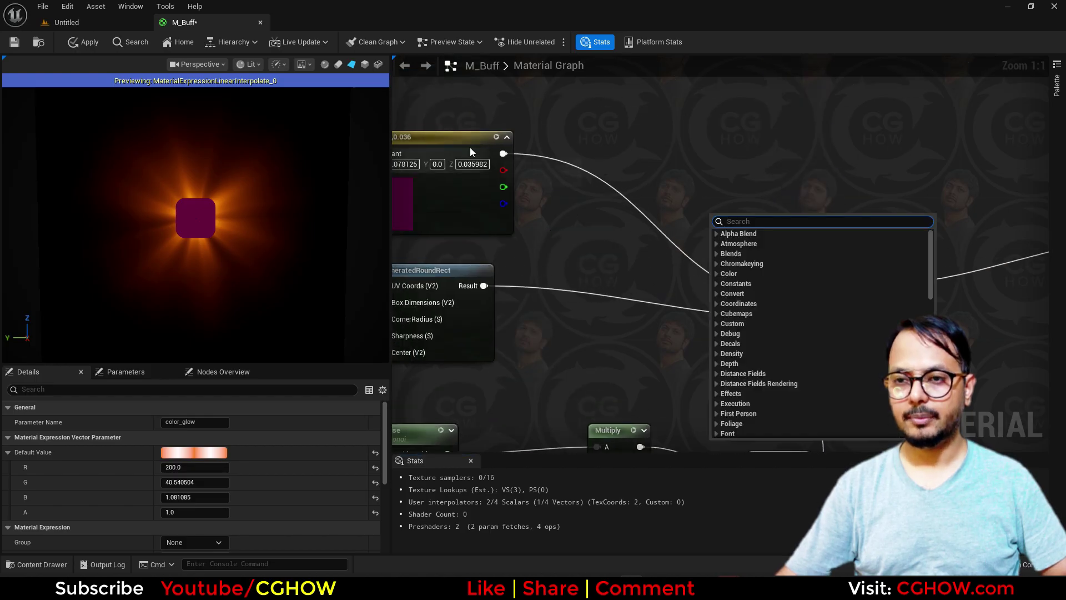
right_click(461, 146)
click(549, 182)
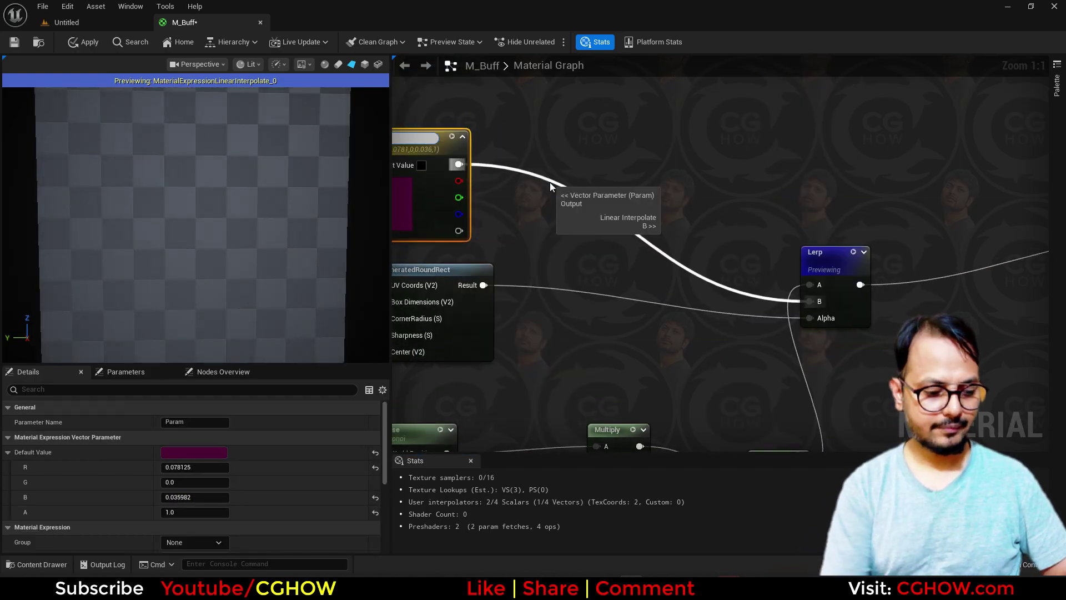
text(icon)
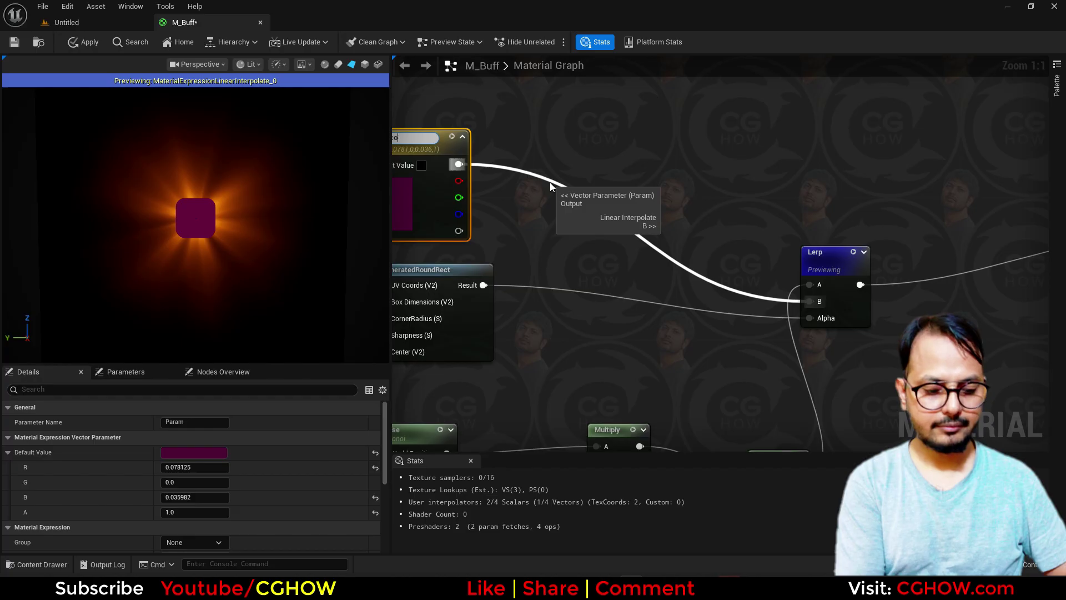
key(Return)
Step: Move the TexCoord node away from its Multiply to make room between them
scroll(783, 319, down, 2)
right_drag(784, 320, 590, 200)
scroll(590, 200, down, 1)
right_drag(578, 258, 786, 154)
right_drag(503, 320, 720, 274)
scroll(599, 241, up, 2)
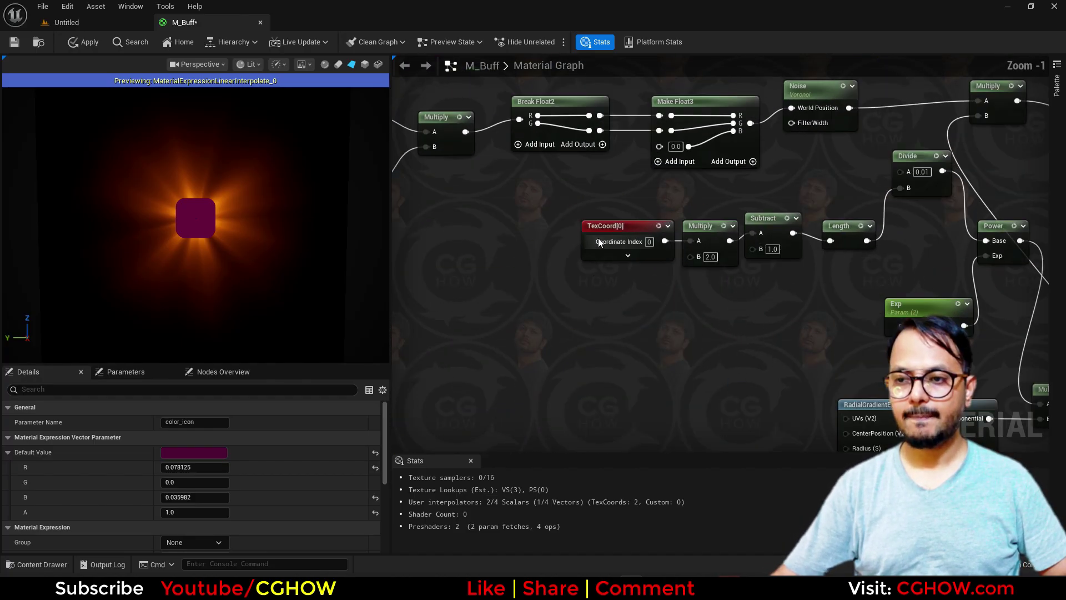
drag(627, 225, 541, 232)
scroll(688, 255, up, 1)
right_drag(617, 271, 573, 330)
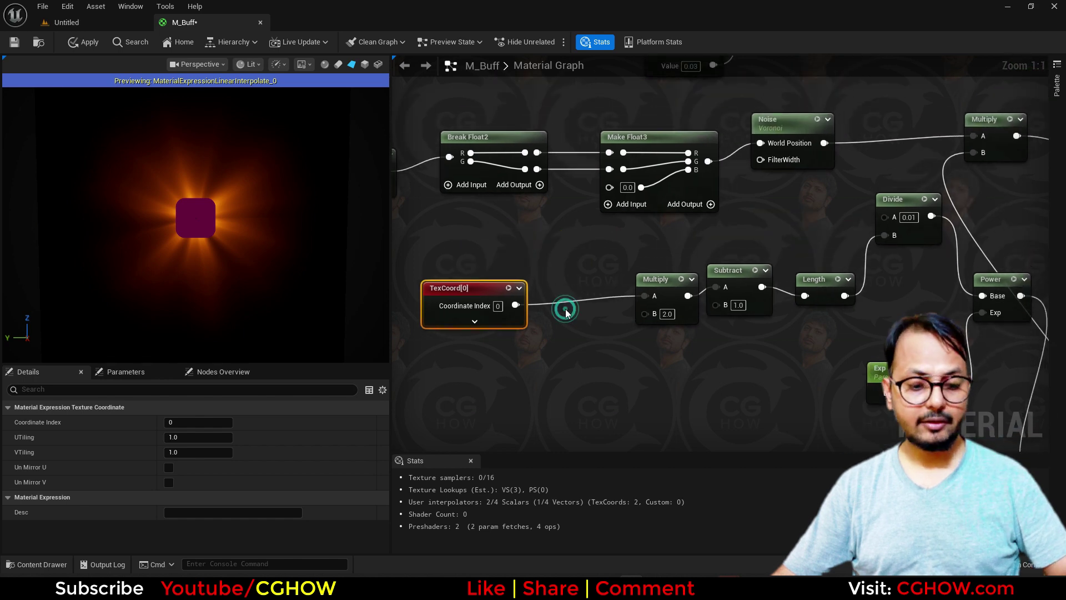
Step: Insert a Panner between the TexCoord node and the Multiply
click(562, 306)
key(p)
click(541, 283)
drag(514, 305, 547, 304)
mouse_move(510, 265)
mouse_down()
mouse_move(562, 284)
mouse_move(506, 286)
mouse_up()
drag(577, 305, 644, 296)
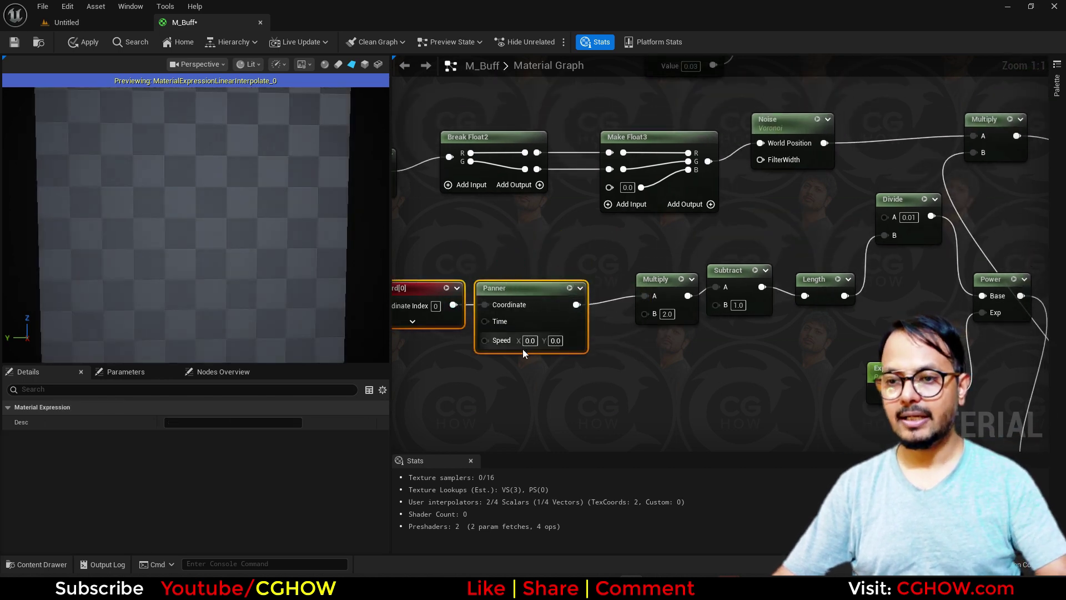
Step: Set the Panner's speed to X 0.1 and Y 0.02, and feed its Time input from a Time node through a Multiply
right_drag(474, 371, 448, 314)
right_click(449, 314)
text(t)
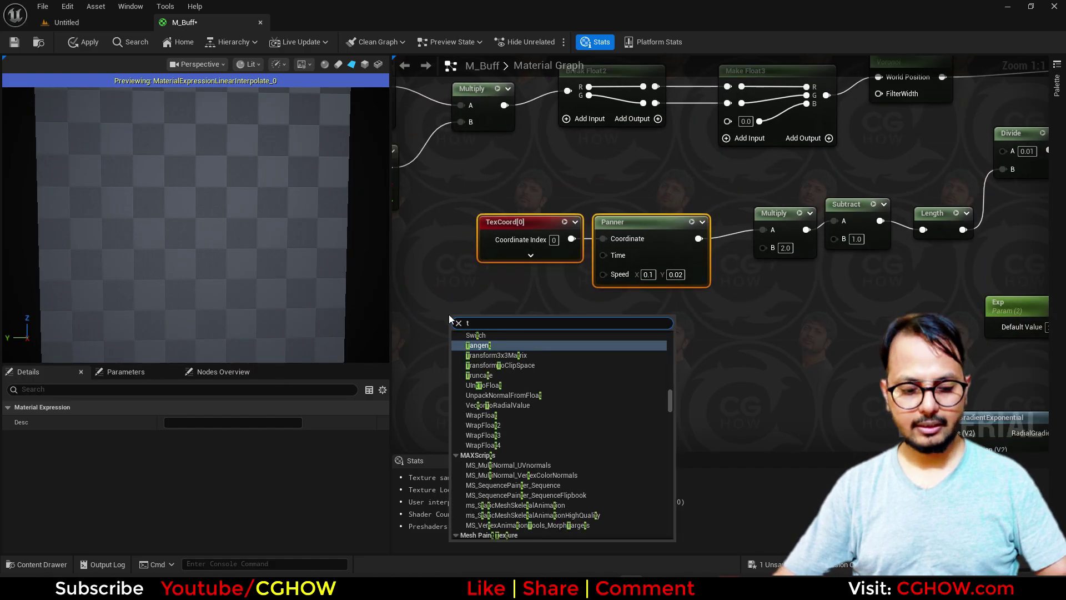
text(i)
click(471, 345)
key(m)
click(526, 333)
drag(500, 343, 609, 256)
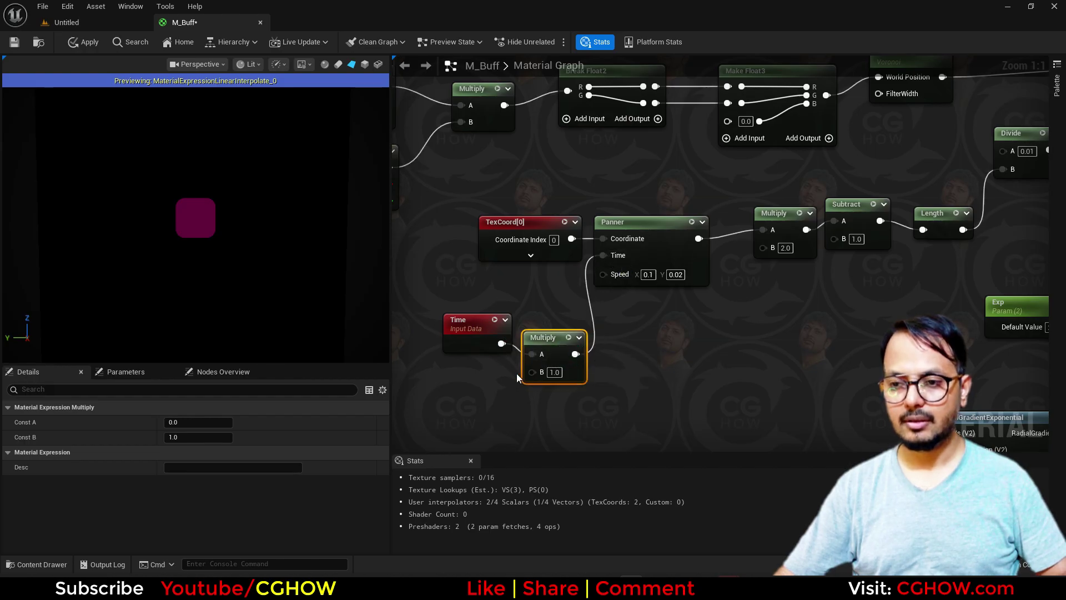
Step: Add a scalar parameter named pan and connect it to the B input of the Time Multiply
key(s)
click(436, 366)
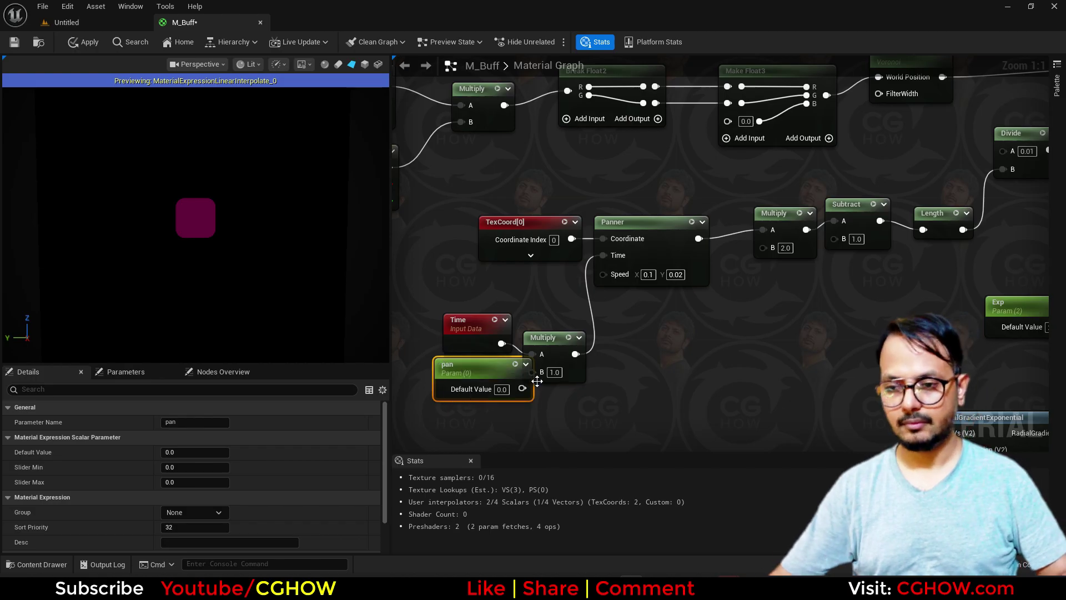
drag(526, 391, 467, 366)
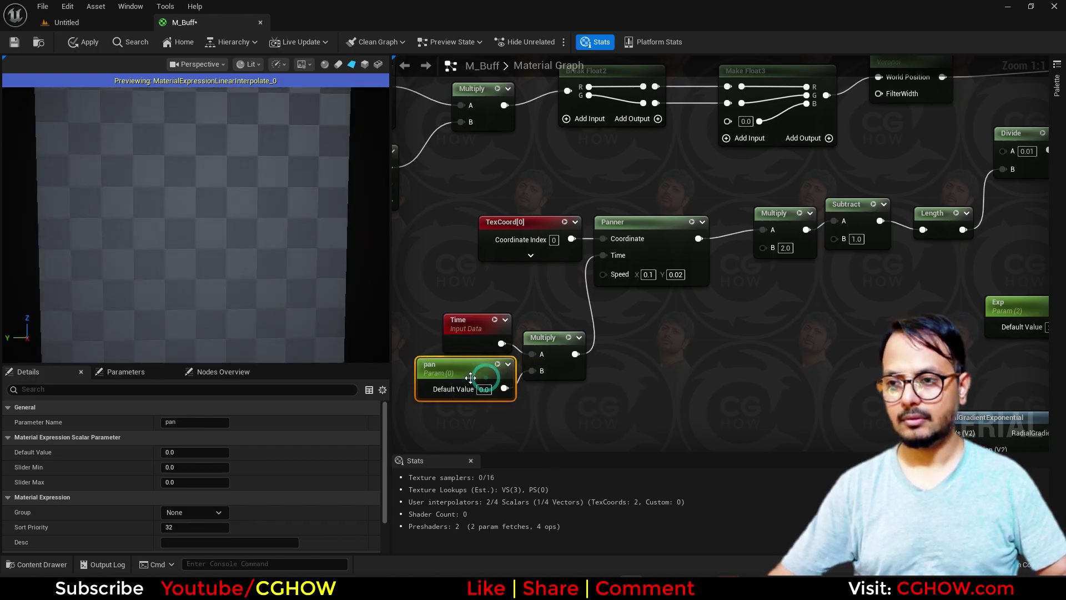
Step: Reconnect TexCoord directly to its Multiply, and detach the Panner from TexCoord and move it below
scroll(655, 346, down, 2)
drag(591, 264, 744, 257)
drag(640, 249, 667, 315)
alt+click(642, 330)
right_drag(451, 315, 547, 341)
Step: Move the Panner and its Time nodes below VectorToRadialValue, and shift the VectorToRadialValue group away from Break Float2
drag(543, 338, 777, 392)
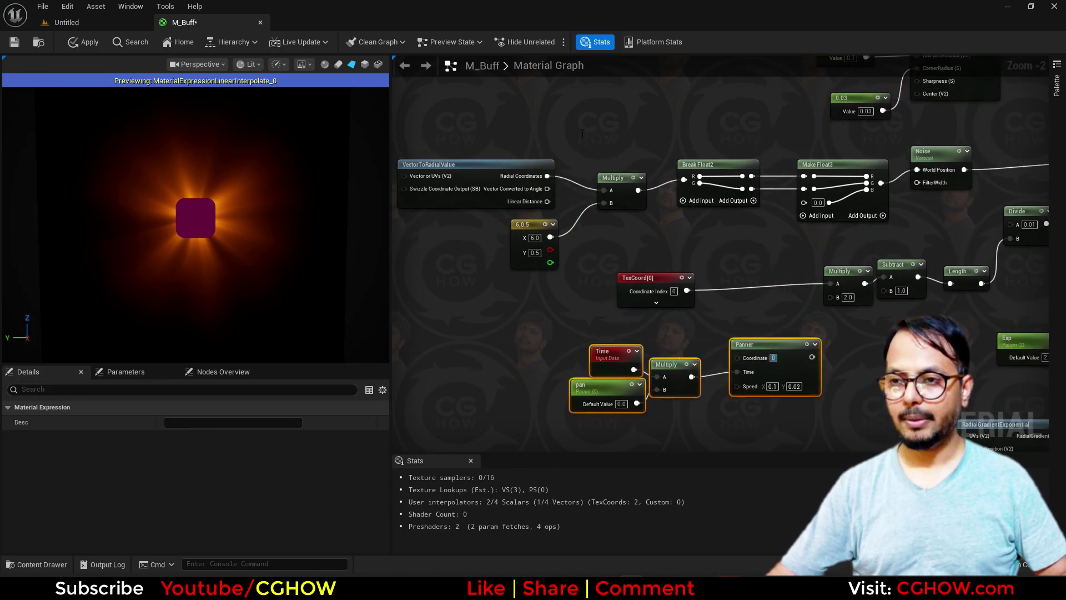
drag(771, 350, 506, 311)
right_drag(581, 266, 665, 296)
drag(536, 118, 586, 206)
click(594, 238)
right_drag(545, 304, 548, 281)
Step: Route the VectorToRadialValue Multiply into the Panner's Coordinate and the Panner's output into Break Float2
drag(600, 171, 558, 324)
drag(634, 324, 772, 187)
scroll(714, 285, down, 2)
right_drag(655, 381, 718, 374)
scroll(554, 317, up, 2)
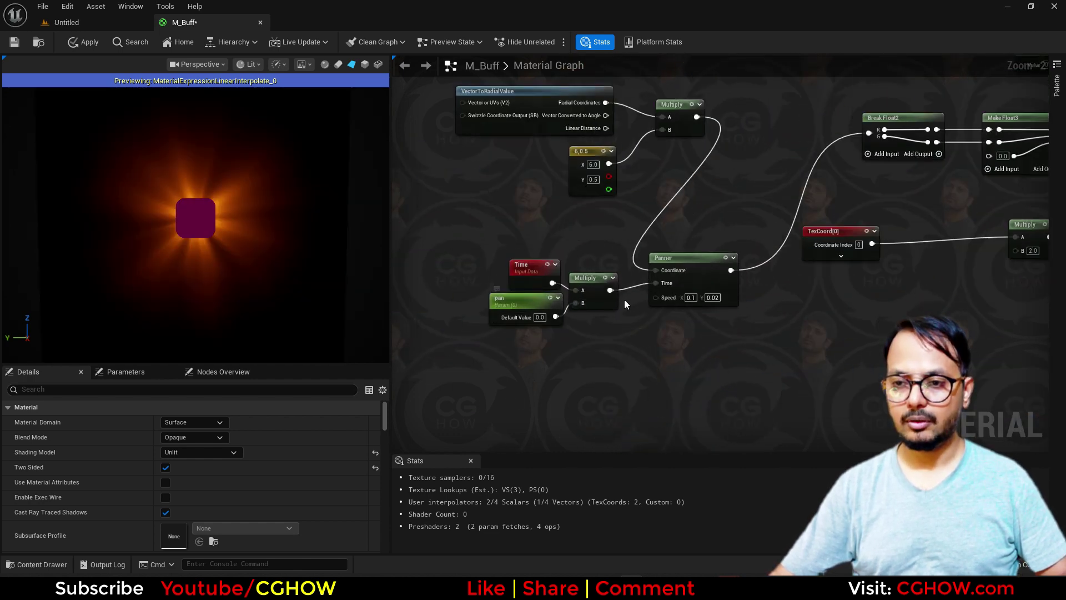
Step: Apply the material changes, then create and open a material instance of M_Buff named M_Buff_Inst
right_drag(615, 299, 493, 308)
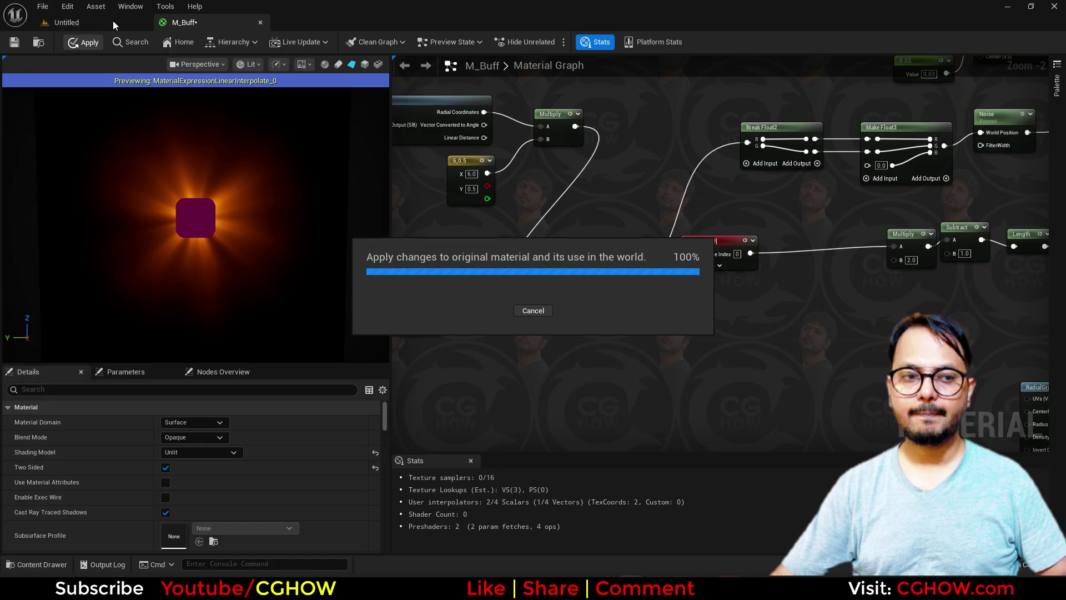
click(111, 22)
right_click(297, 333)
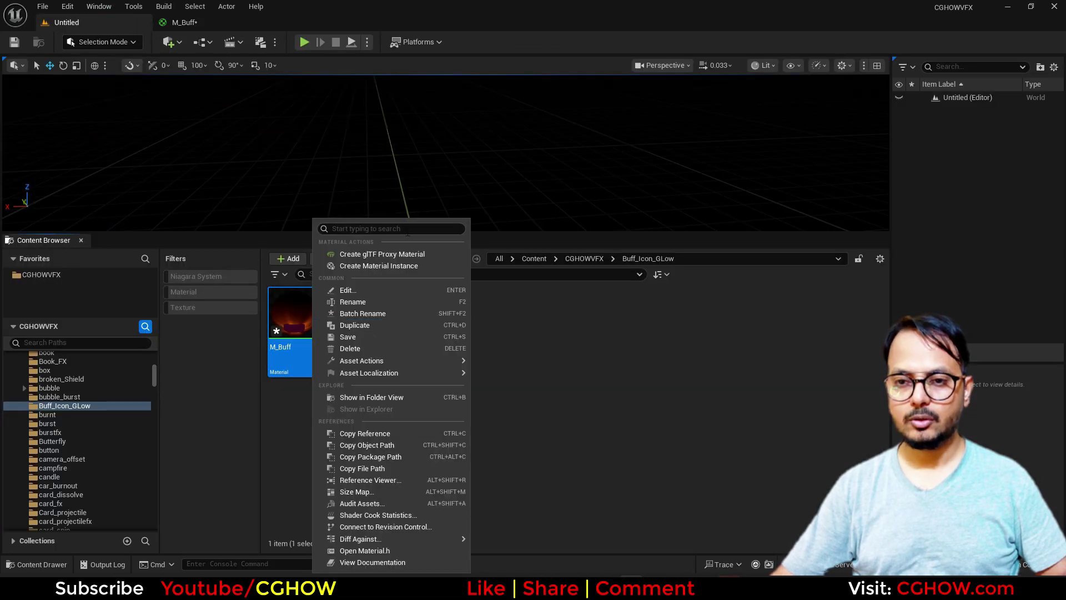
click(378, 265)
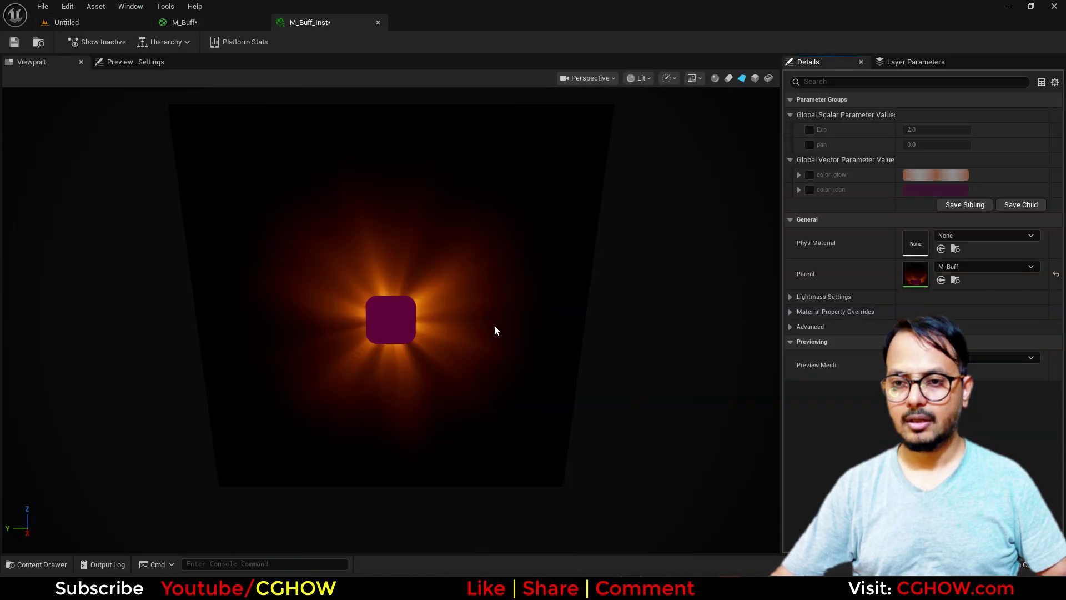
Step: Enable the color_icon, color_glow, pan and Exp overrides in the instance and raise pan to about 2.56
click(809, 189)
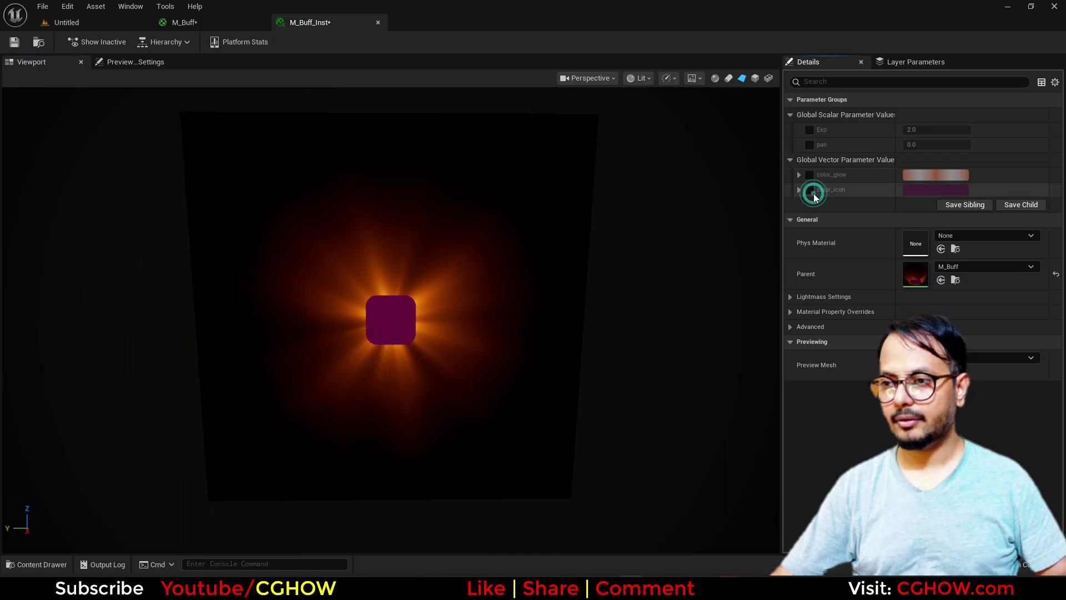
click(809, 174)
click(810, 144)
click(809, 129)
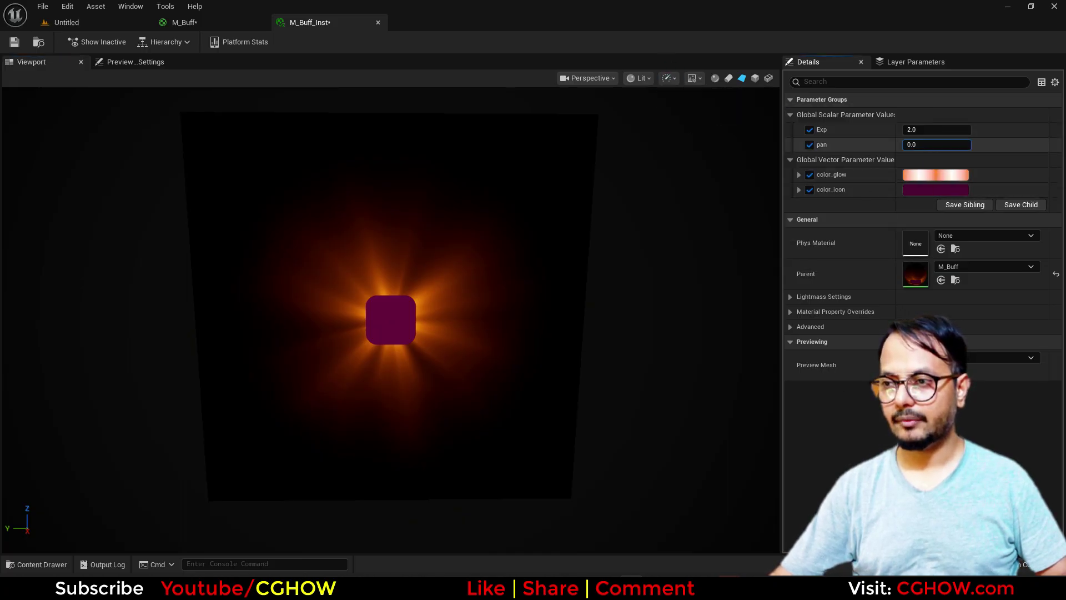
mouse_move(928, 146)
mouse_down()
mouse_move(938, 146)
mouse_move(928, 145)
mouse_up()
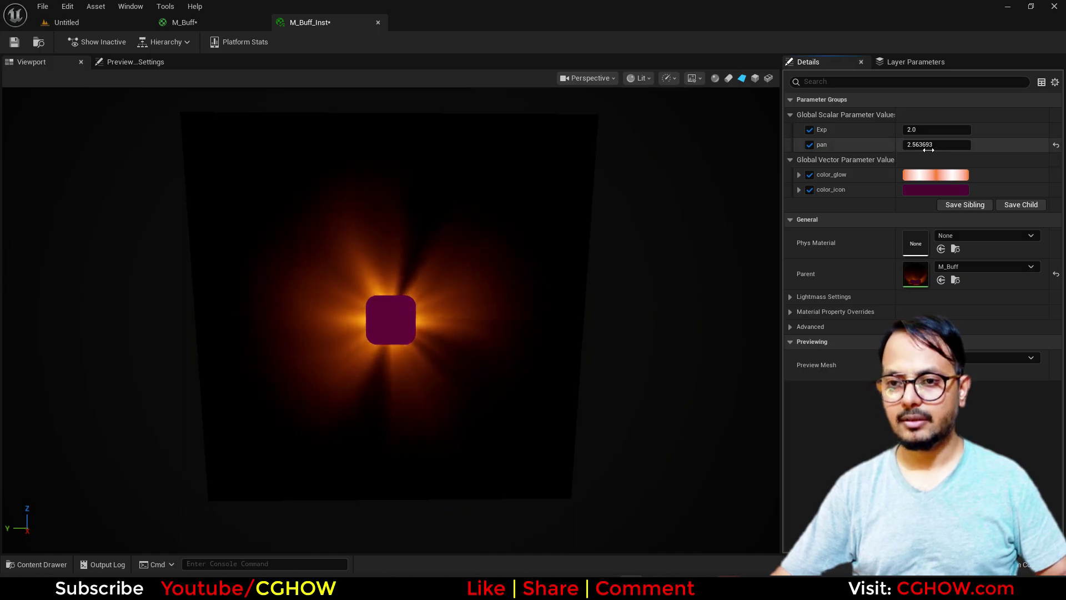
Step: Lower pan to about 1.17 and Exp to about 1.81 in the material instance
scroll(454, 333, up, 2)
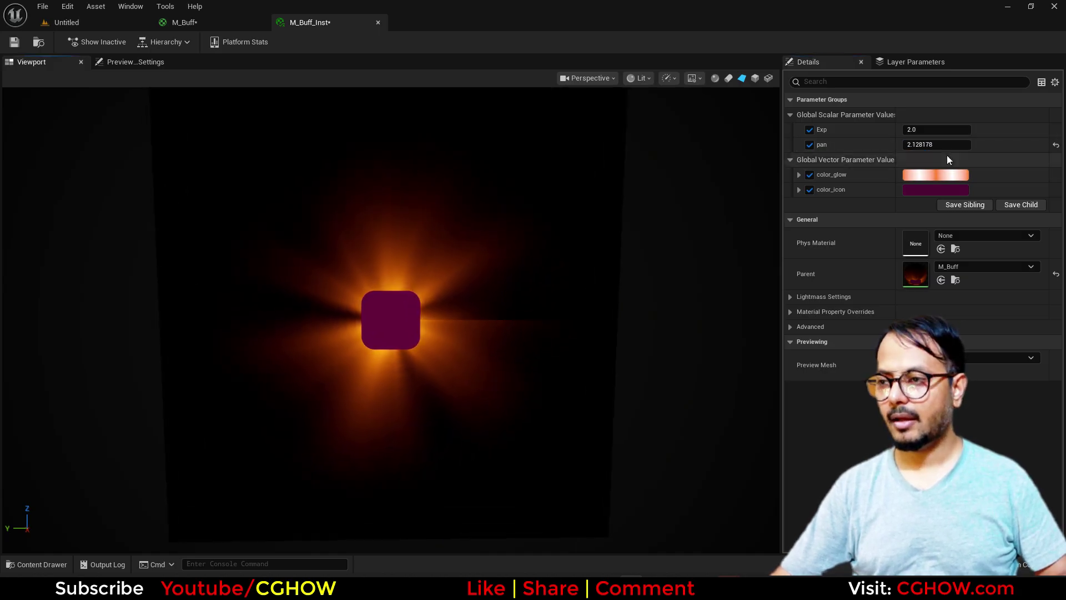
mouse_move(940, 145)
mouse_down()
mouse_move(929, 145)
mouse_move(955, 129)
mouse_move(926, 128)
mouse_move(947, 129)
mouse_move(935, 129)
mouse_up()
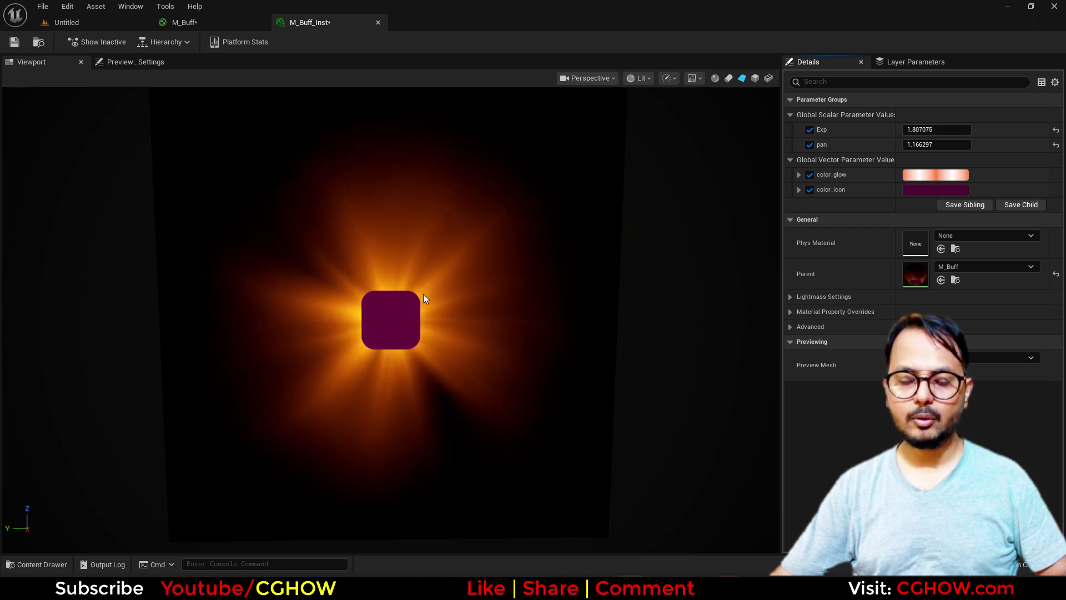
Step: Return to the M_Buff material and set the Panner's Speed Y to 0.3
click(223, 21)
scroll(772, 302, up, 3)
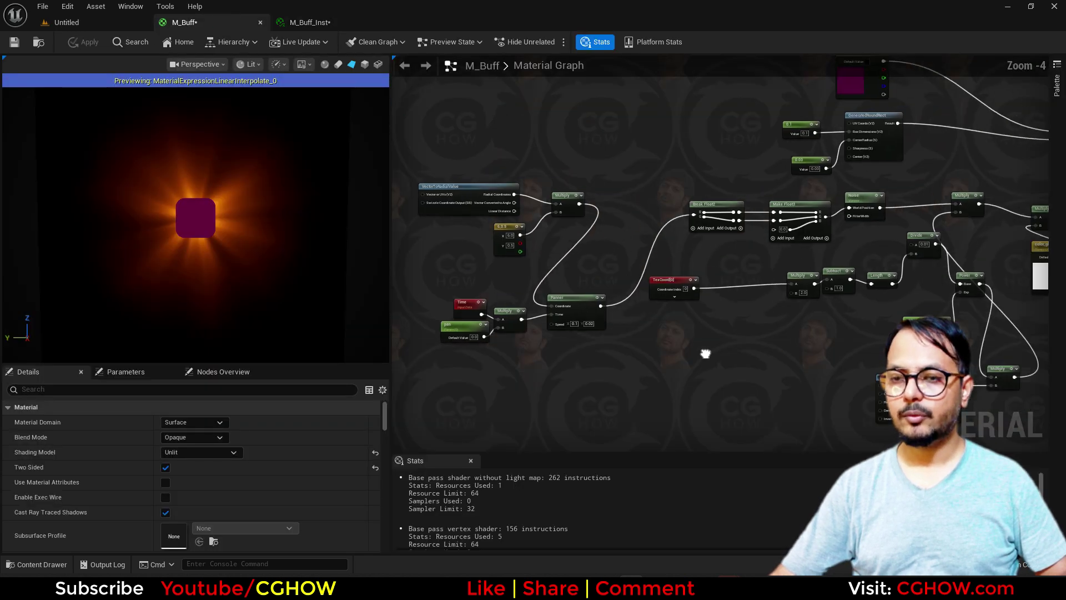
right_drag(733, 343, 594, 346)
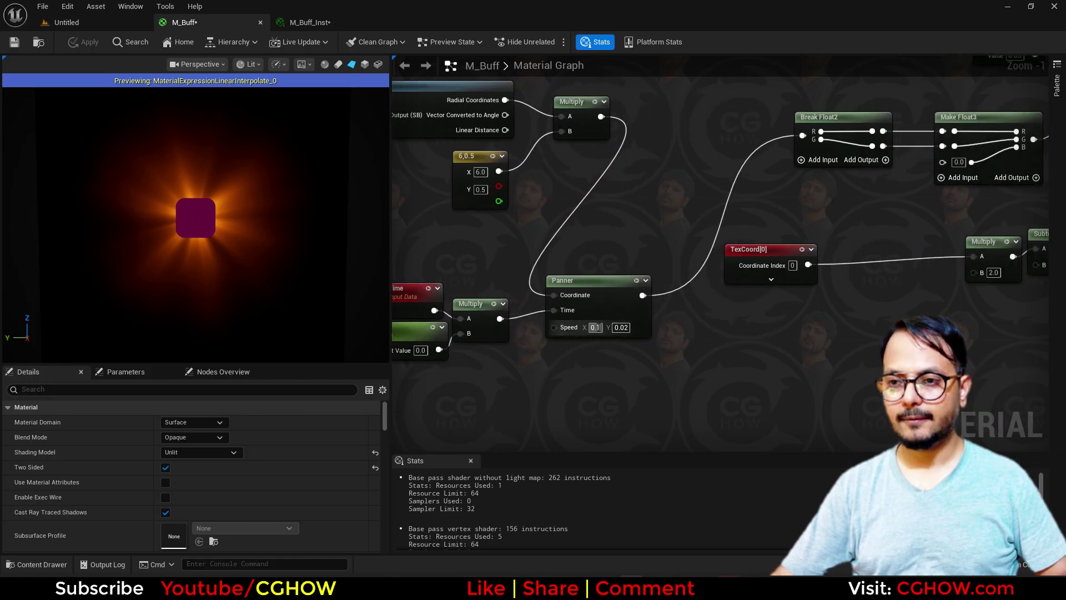
click(597, 327)
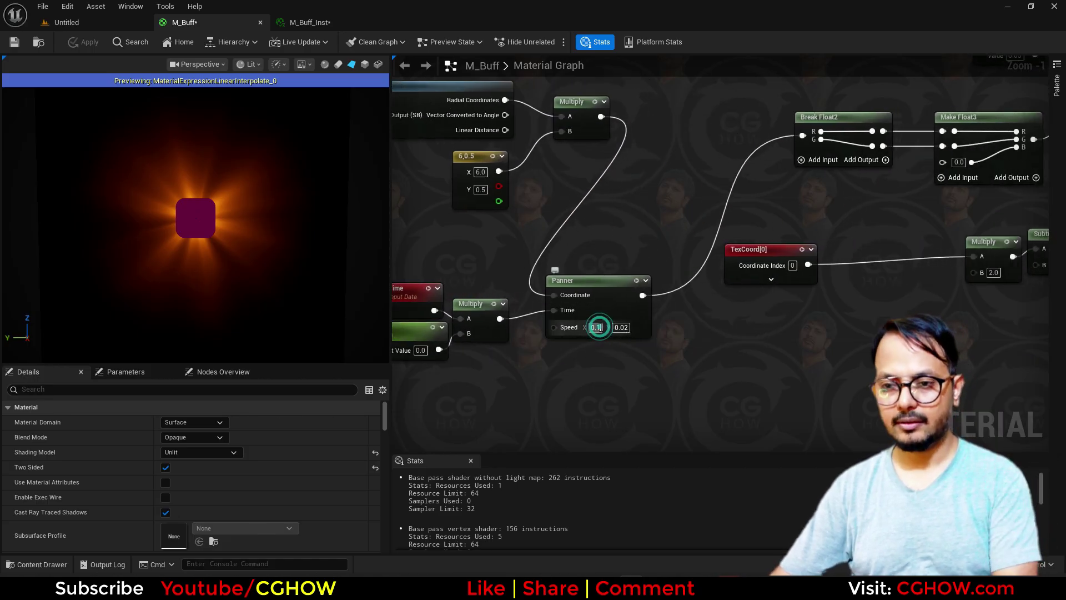
click(620, 327)
text(0.3)
key(Return)
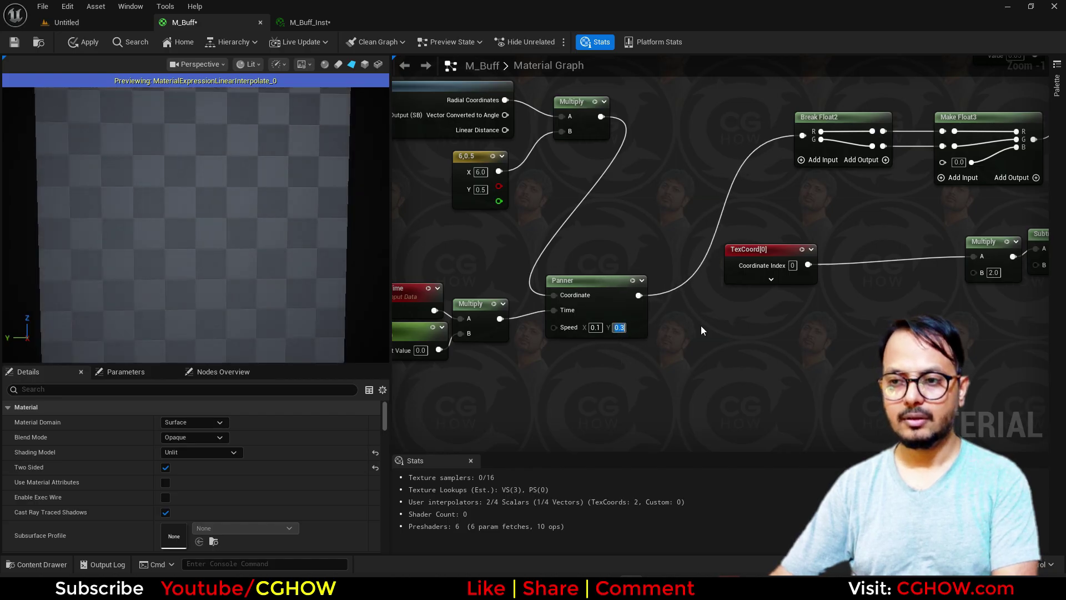
Step: Preview the Divide node, promote its A input to a parameter, and place the new node beside Divide
scroll(622, 387, down, 2)
right_drag(622, 387, 393, 434)
right_drag(762, 313, 641, 306)
scroll(537, 289, up, 3)
right_click(621, 296)
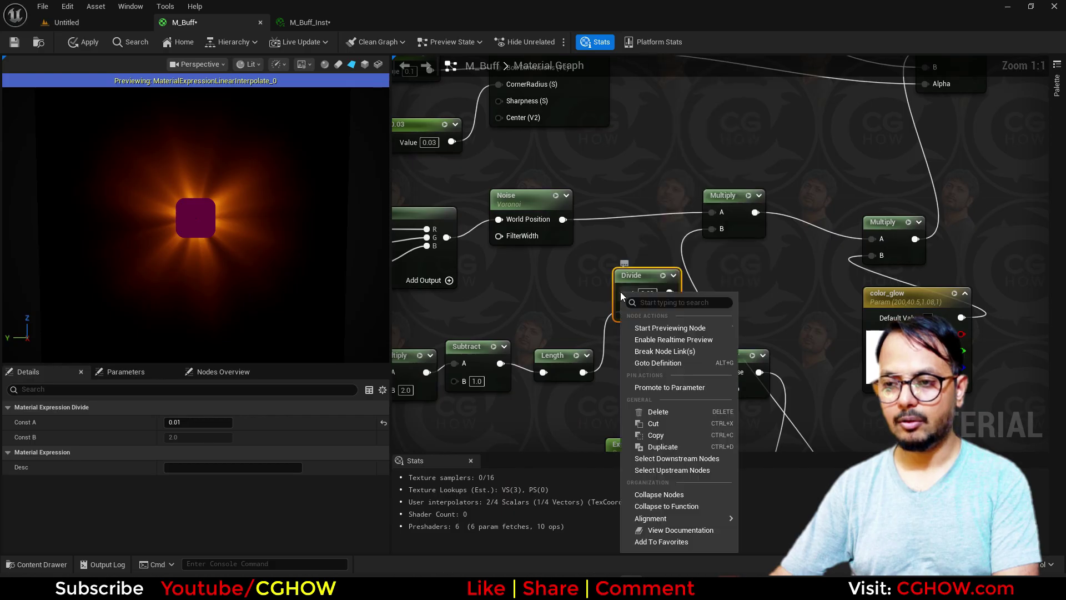
click(669, 328)
right_click(623, 309)
click(695, 409)
drag(585, 306, 531, 293)
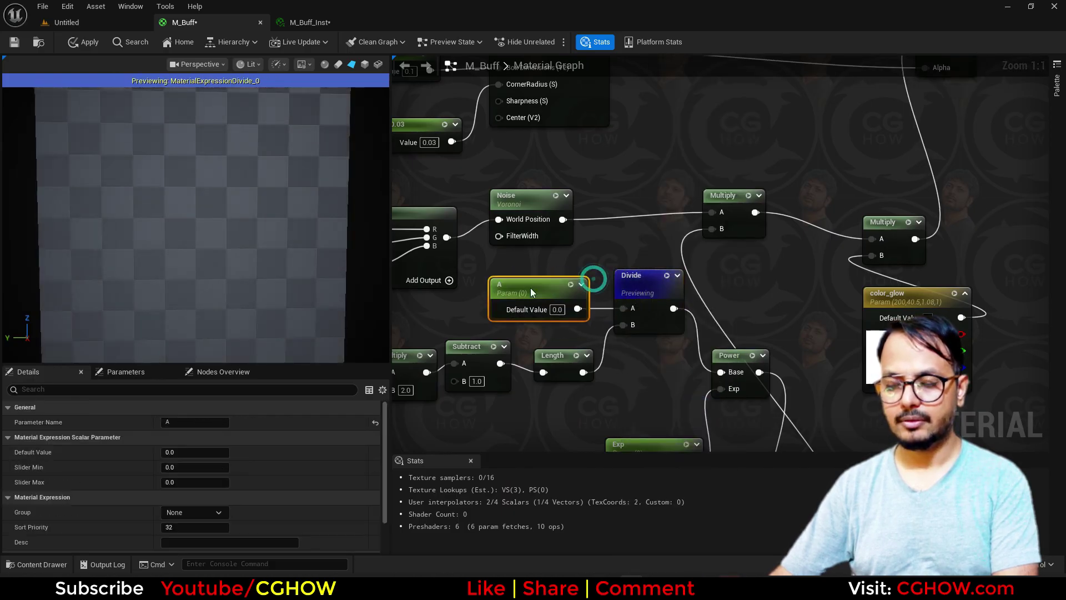
Step: Name the promoted Divide parameter Divide_value and set its default value to 0.02
click(178, 422)
text(Divide_valu)
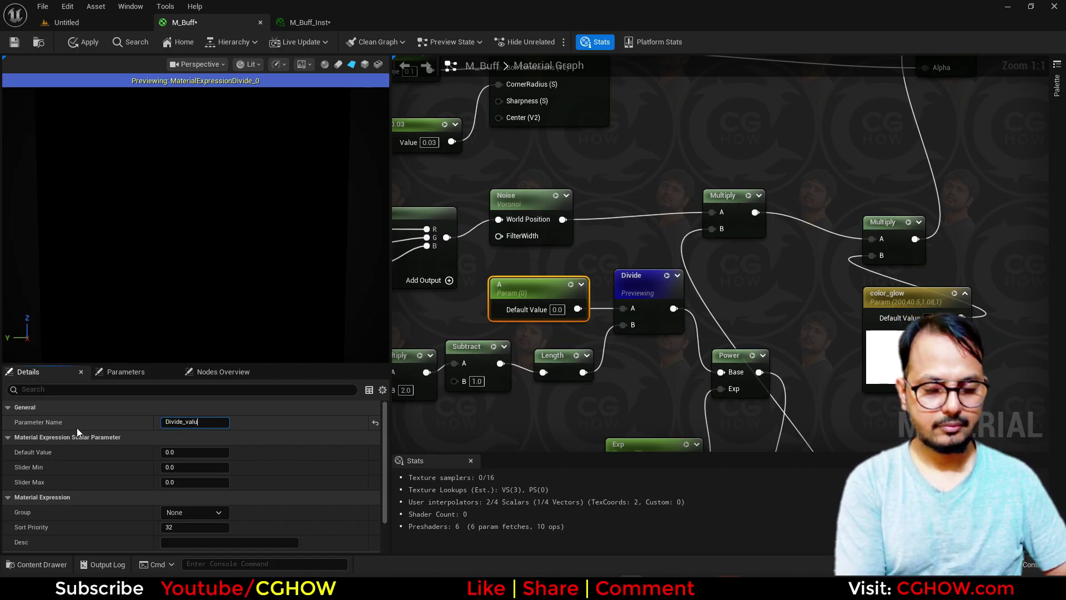
text(e)
key(Return)
click(202, 453)
text(.01)
key(Return)
scroll(723, 311, down, 2)
text(.02)
key(Return)
Step: Apply the M_Buff changes and check the result in M_Buff_Inst
right_drag(715, 235, 713, 385)
scroll(701, 316, down, 1)
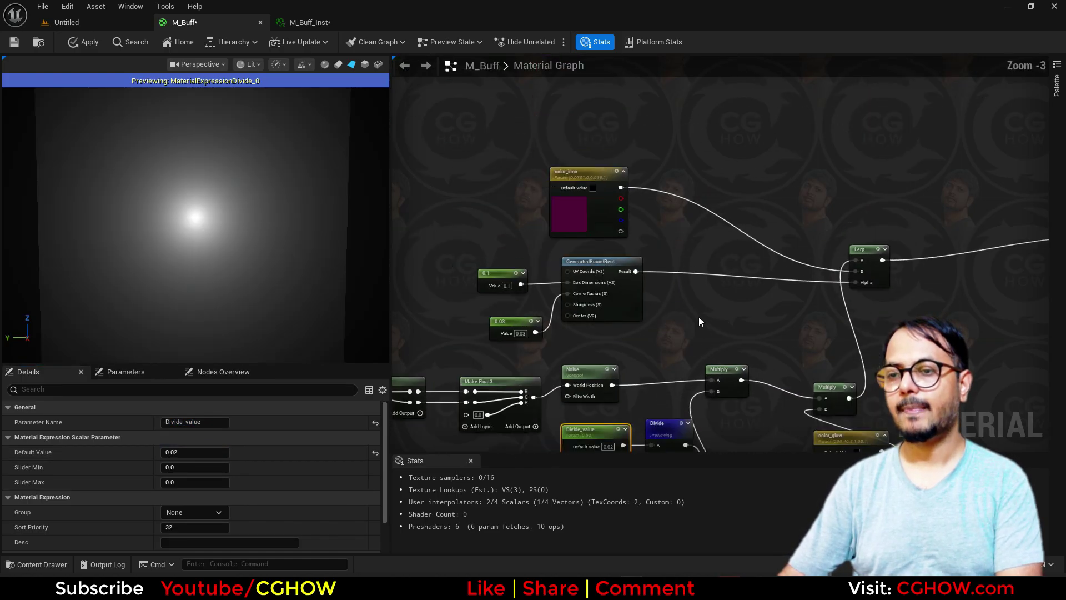
right_drag(638, 316, 592, 274)
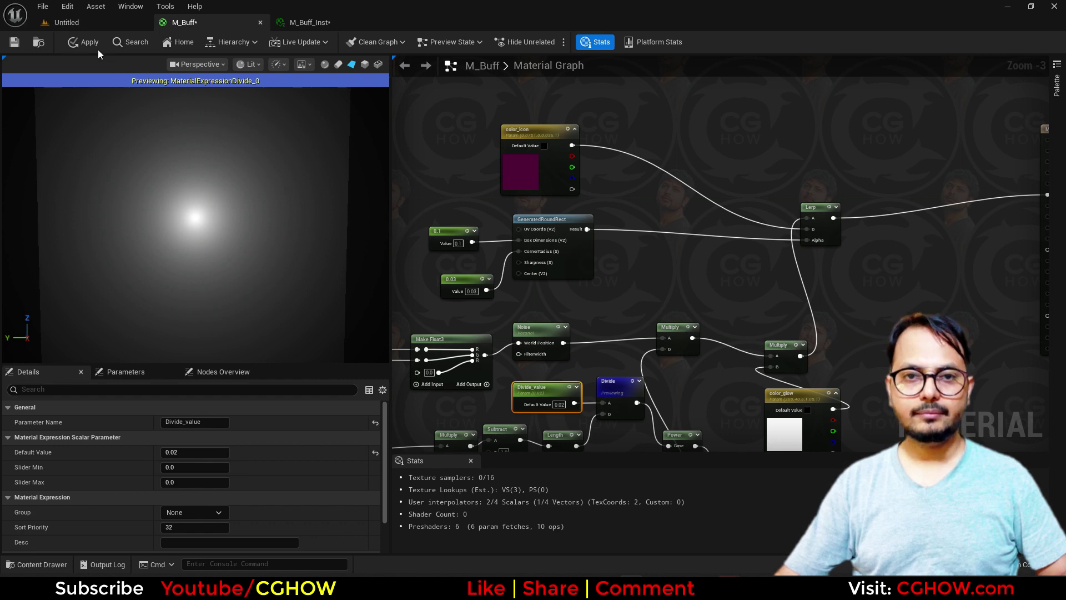
click(83, 42)
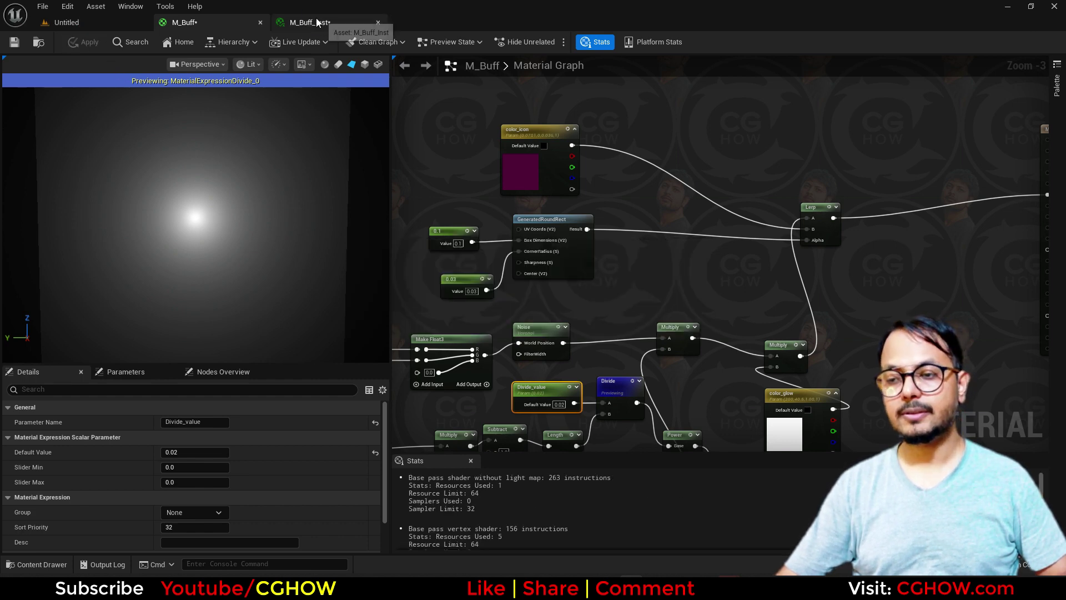
click(315, 21)
Step: Set the Noise node's Output Min to -0.1 in M_Buff and apply the material changes
click(232, 18)
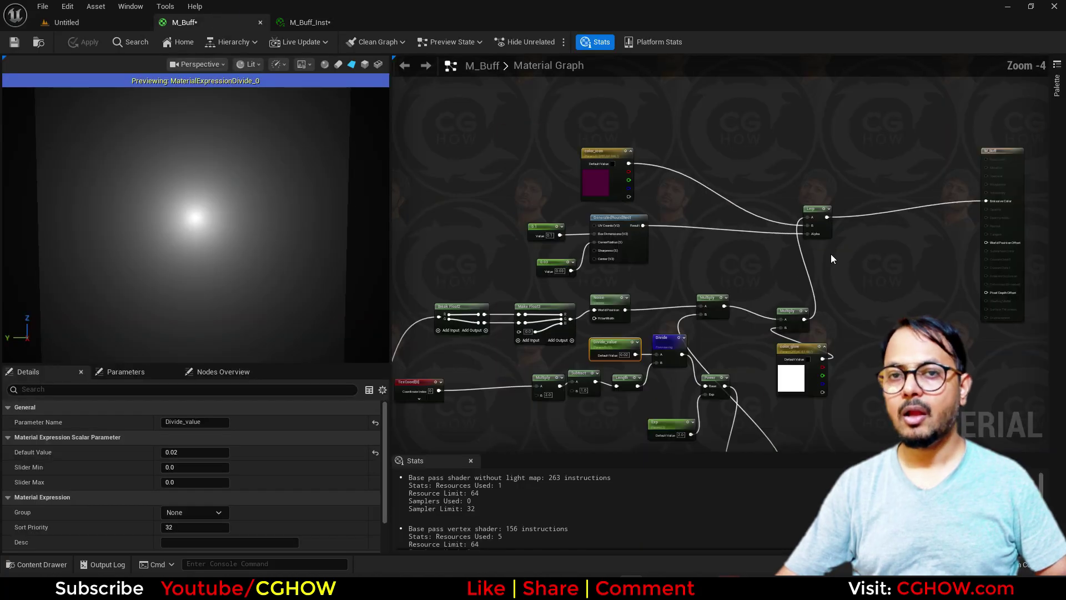
scroll(665, 280, up, 1)
right_drag(513, 291, 694, 295)
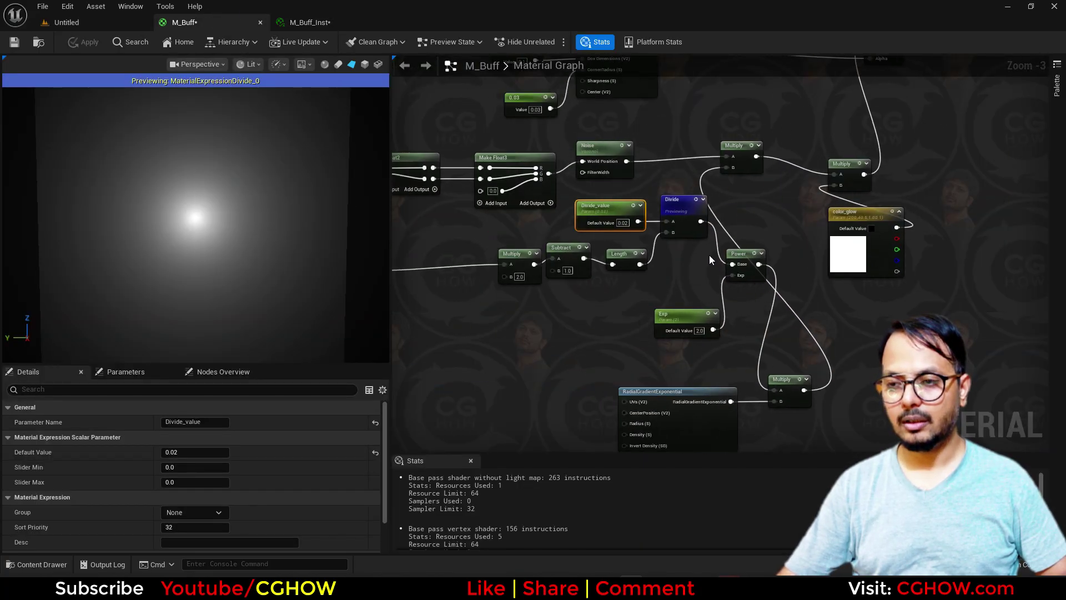
right_drag(693, 257, 623, 326)
right_drag(568, 365, 667, 285)
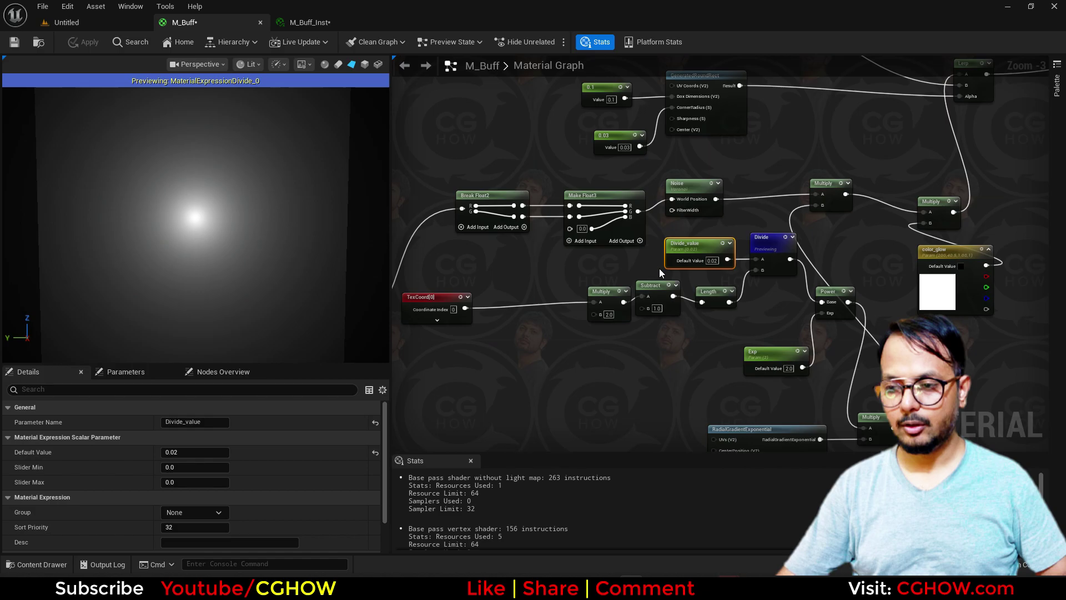
click(703, 187)
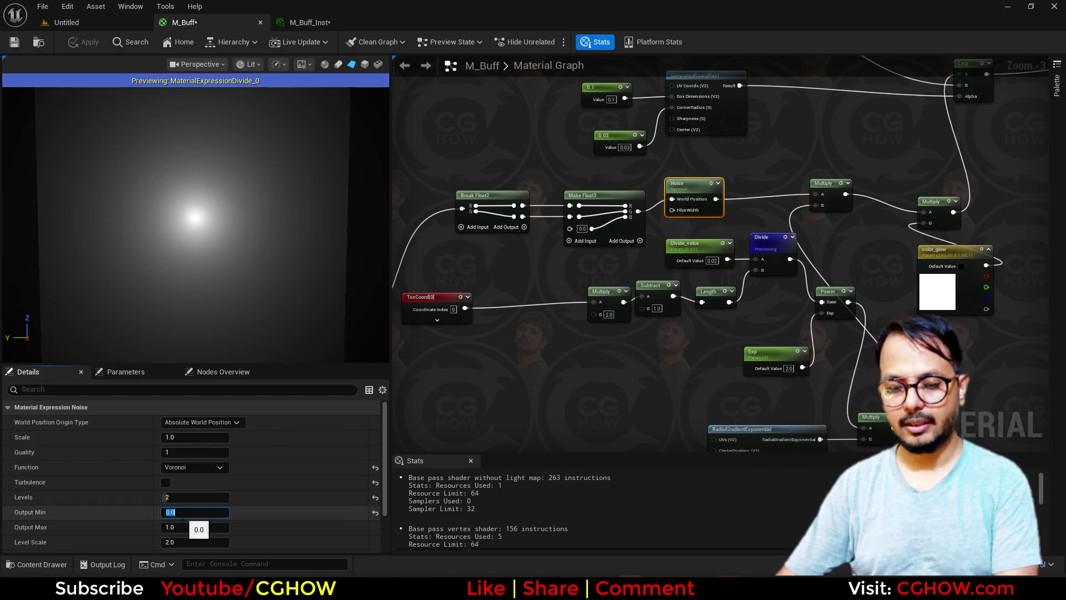
text(-0.1)
key(Return)
click(84, 48)
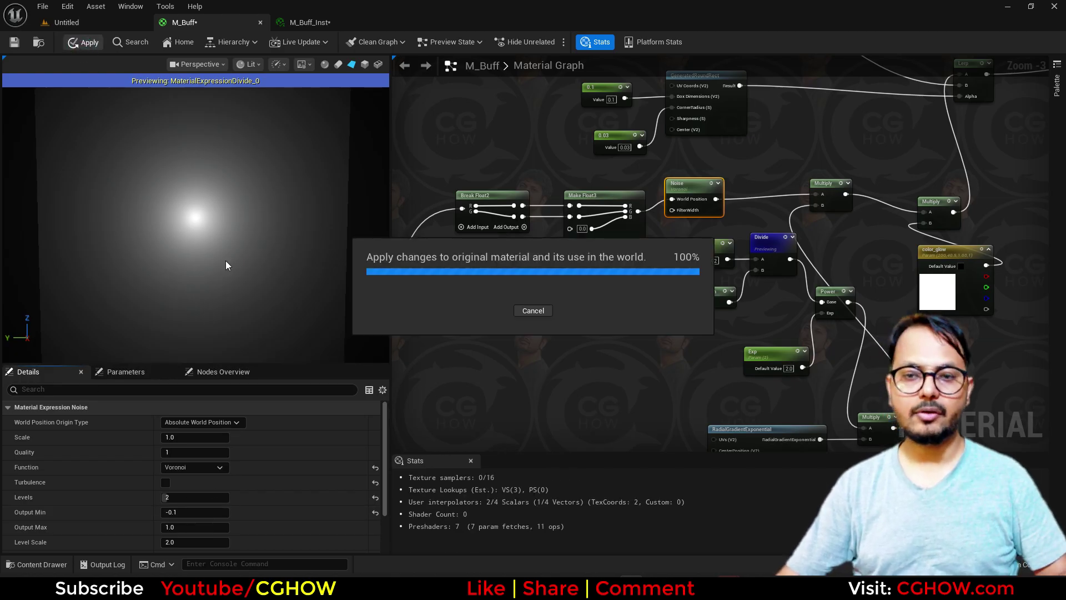
Step: Enable the Divide_value override in M_Buff_Inst and set it to 0.001 after trying 0.005
click(310, 21)
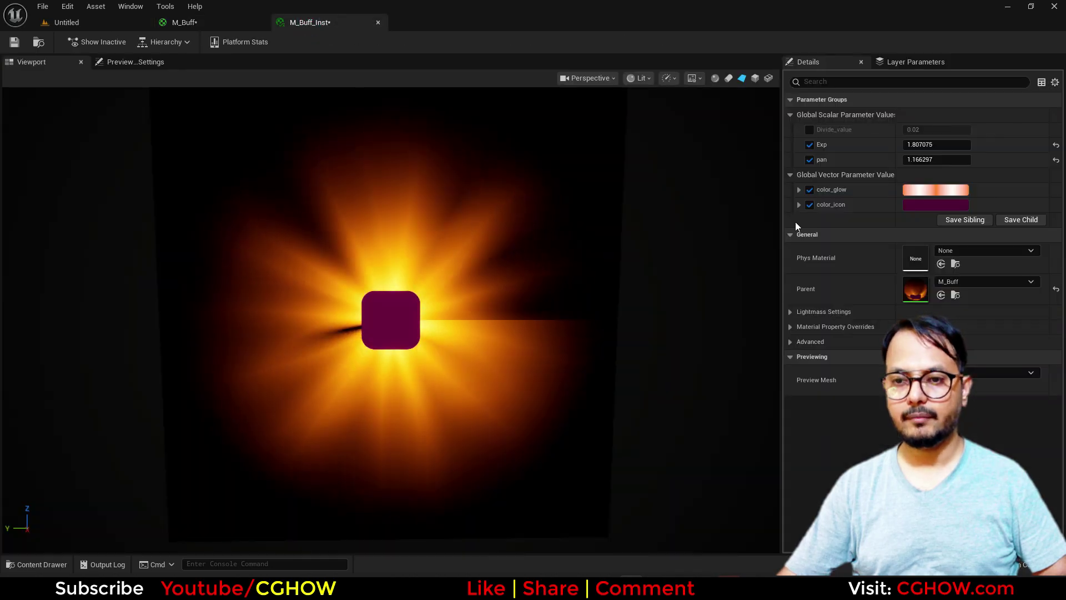
click(809, 129)
mouse_move(937, 130)
mouse_down()
mouse_move(958, 129)
mouse_move(935, 130)
mouse_up()
key(ctrl+z)
click(943, 131)
text(.005)
key(Return)
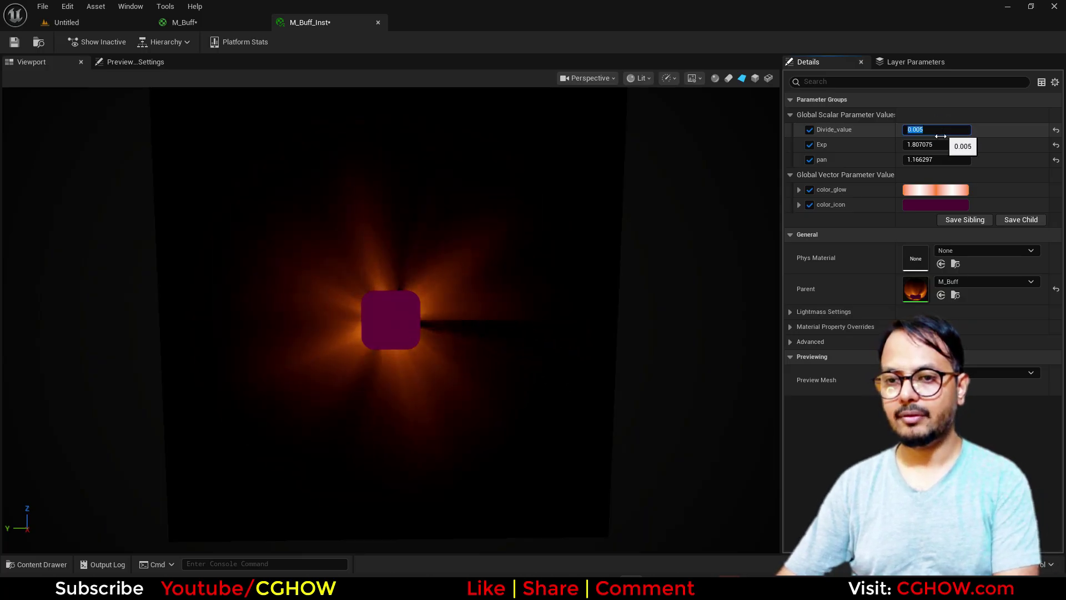
text(0.001)
key(Return)
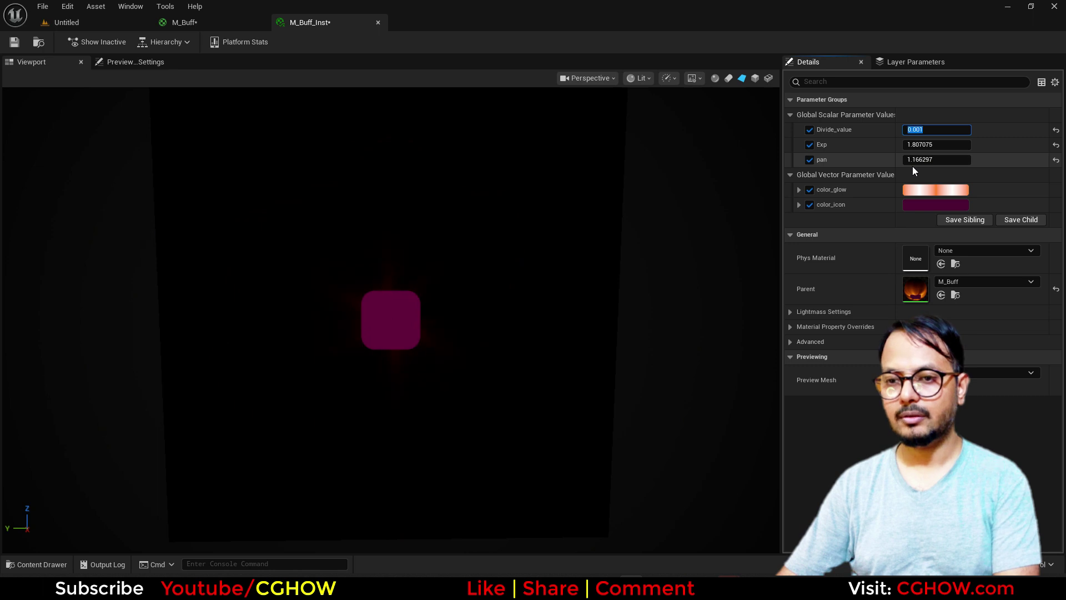
Step: Lower the instance's pan to about 1.09 and Exp to about 0.76
click(936, 157)
drag(936, 145, 905, 145)
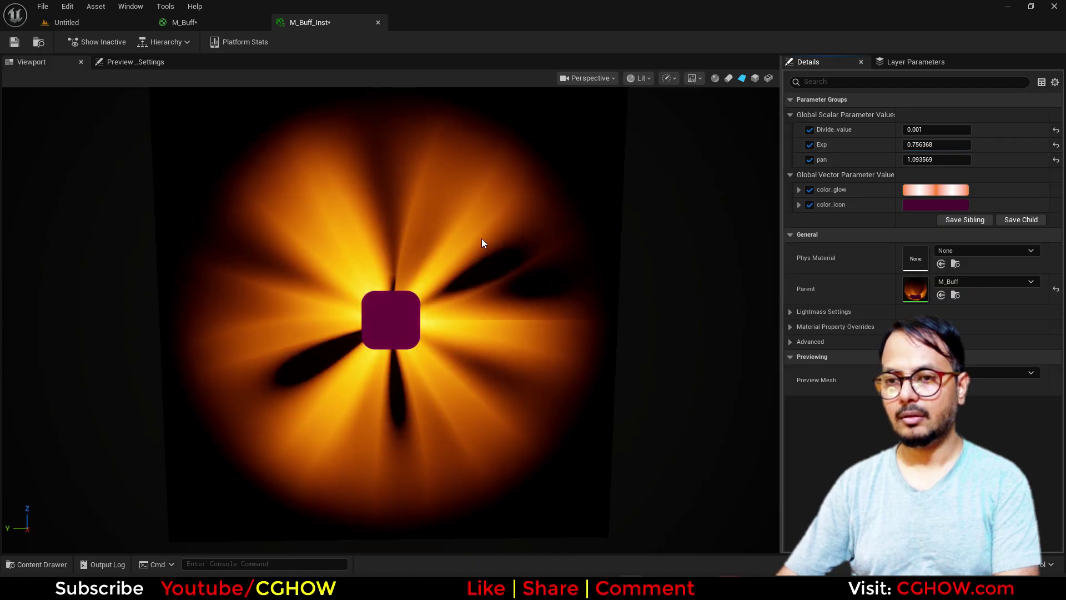
Step: Set the Panner's Speed Y to -0.3 in the M_Buff material graph
click(185, 23)
right_drag(508, 341, 812, 315)
scroll(633, 328, up, 2)
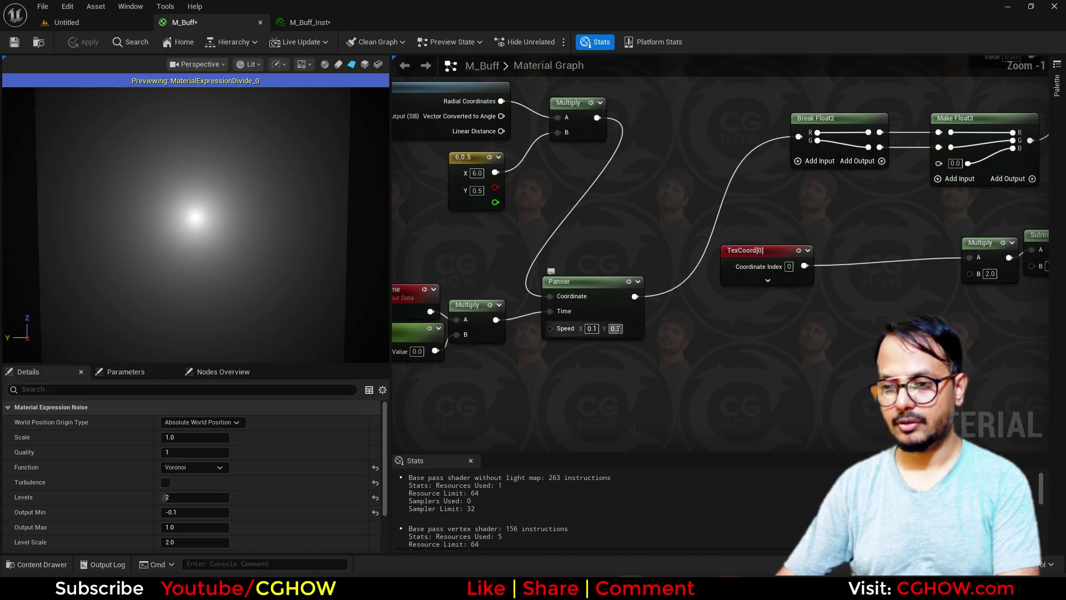
text(-0.3)
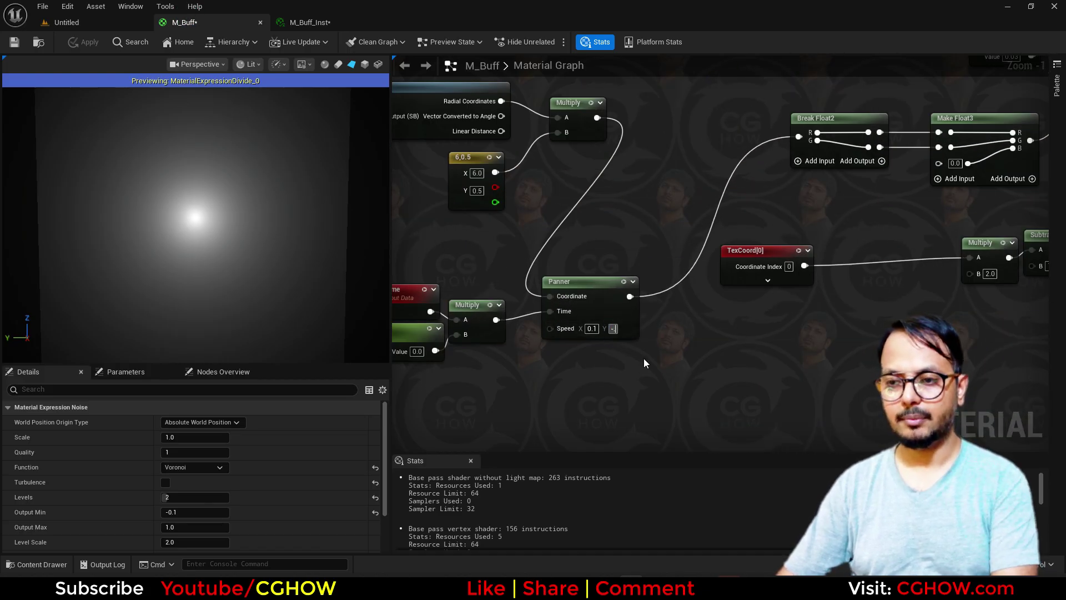
key(Return)
Step: Enable Turbulence on the Noise node and set its Levels to 3
right_drag(919, 272, 678, 358)
right_drag(728, 314, 559, 336)
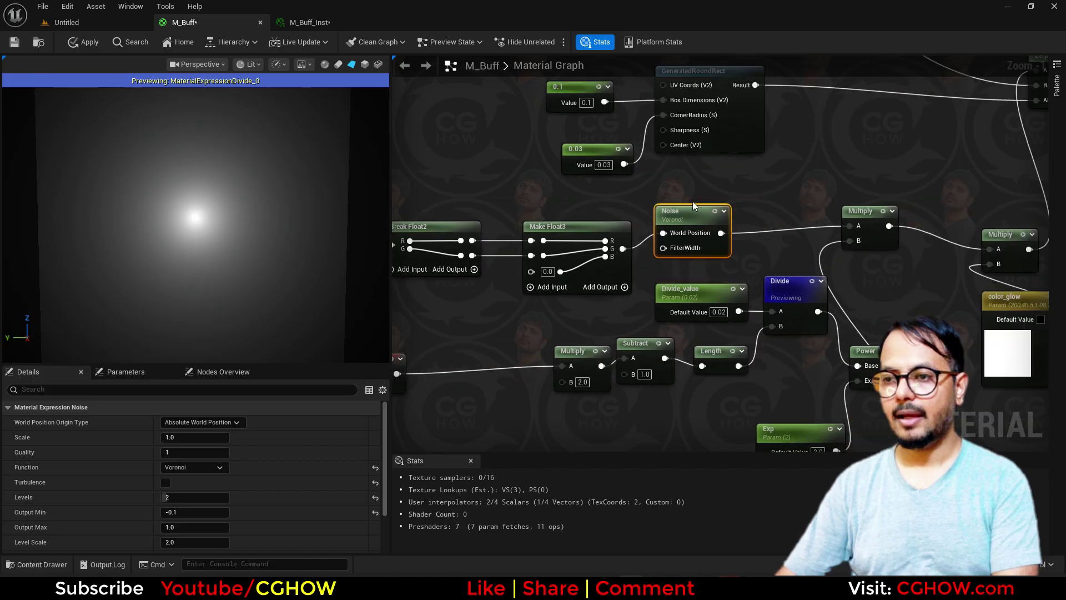
click(166, 482)
text(3)
key(Return)
Step: Set Y to 0.1 on the two-value constant multiplying the radial coordinates, and apply the material changes
right_click(545, 420)
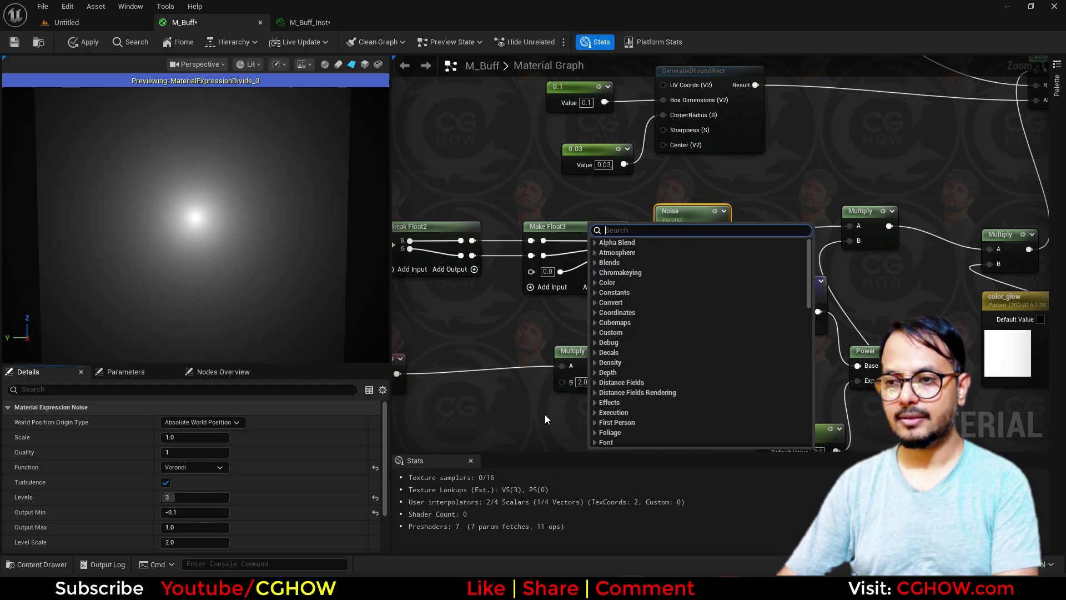
right_drag(495, 416, 763, 405)
right_drag(484, 301, 743, 276)
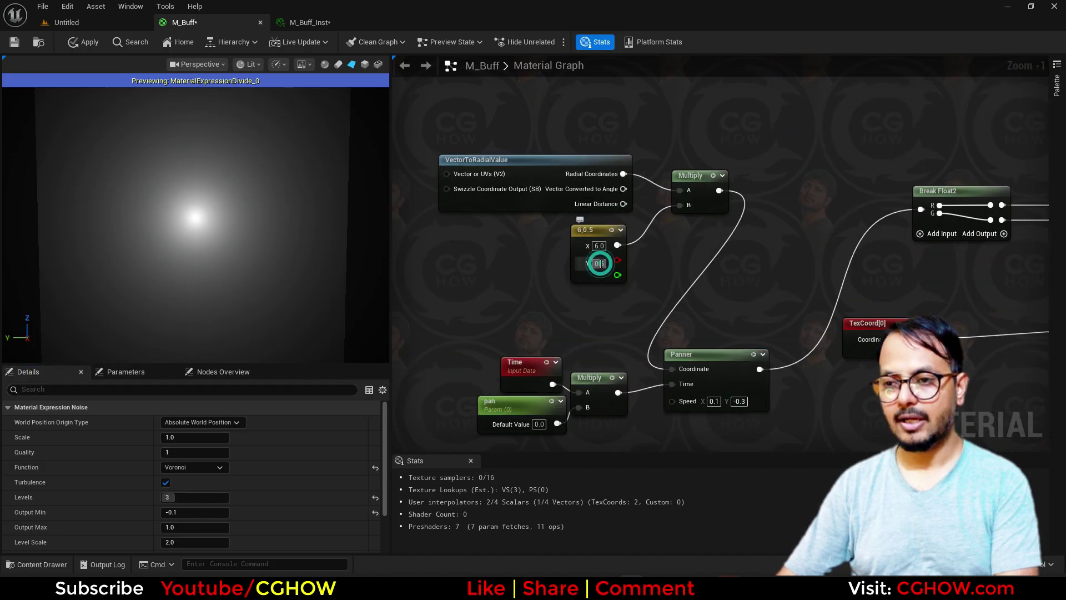
text(0.1)
key(Return)
click(86, 44)
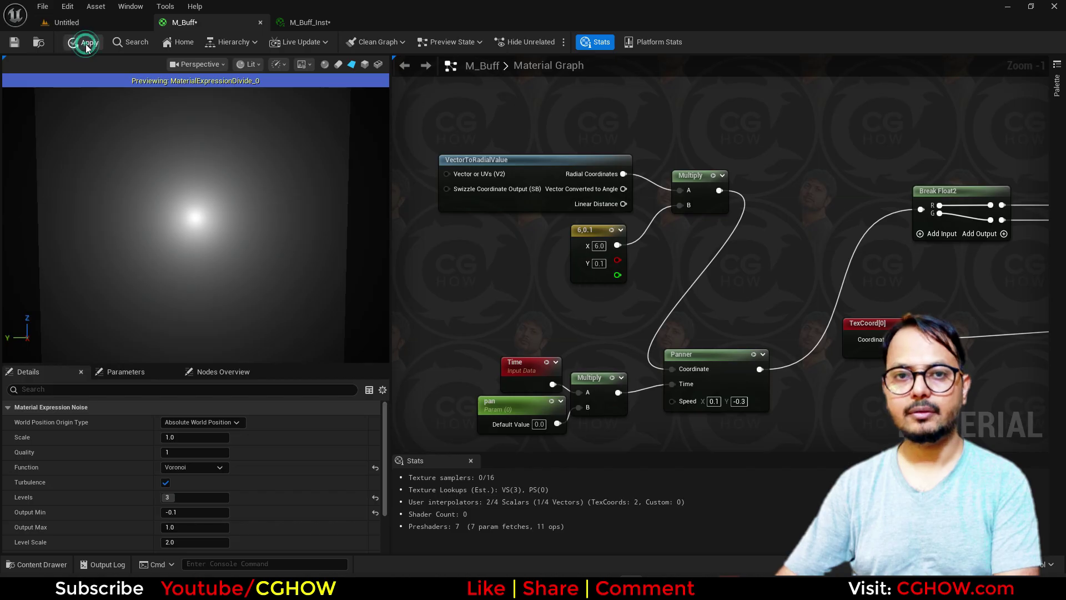
Step: In M_Buff_Inst, raise Exp to about 1.46 and lower pan to about 0.55
click(314, 22)
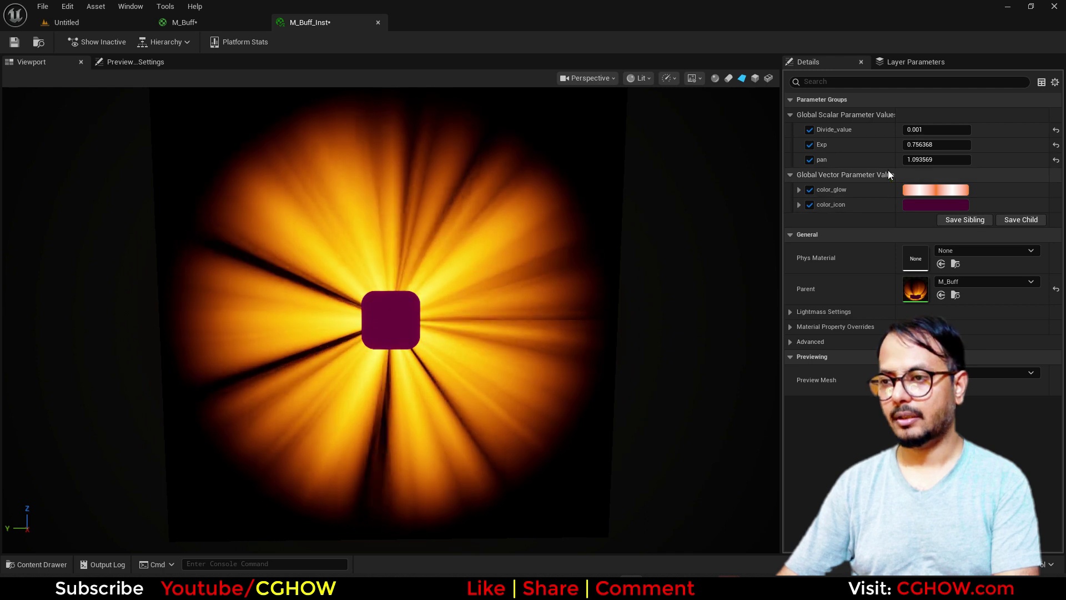
click(938, 129)
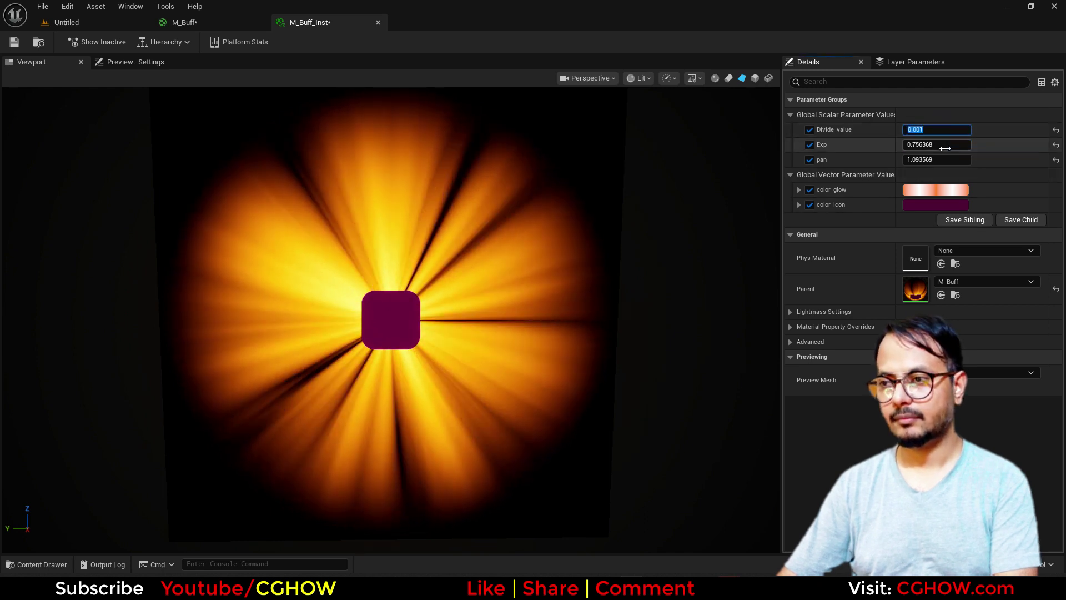
drag(945, 147, 1001, 147)
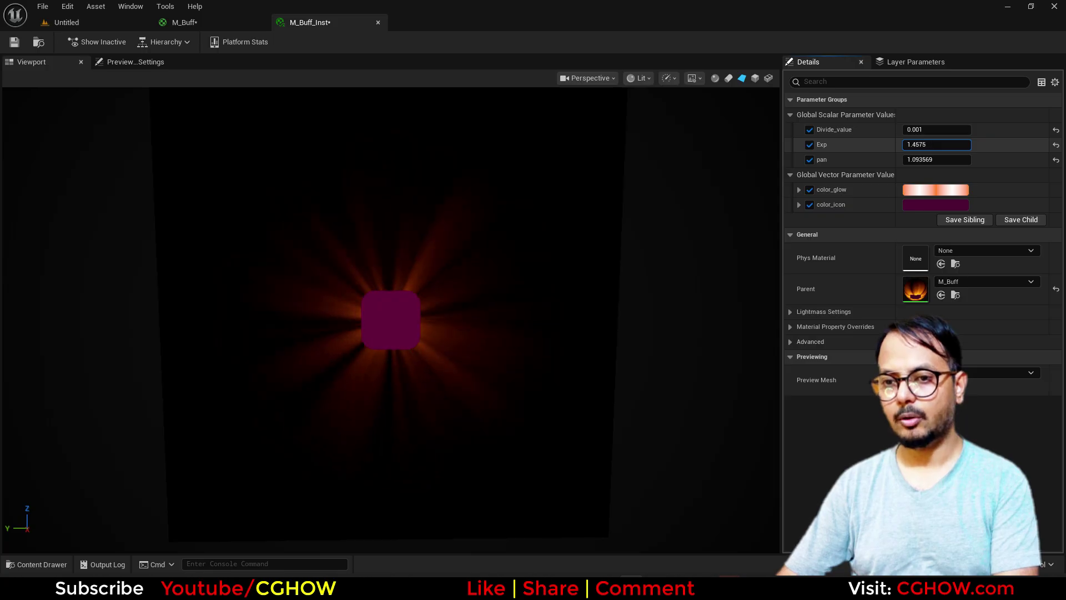
drag(962, 159, 933, 159)
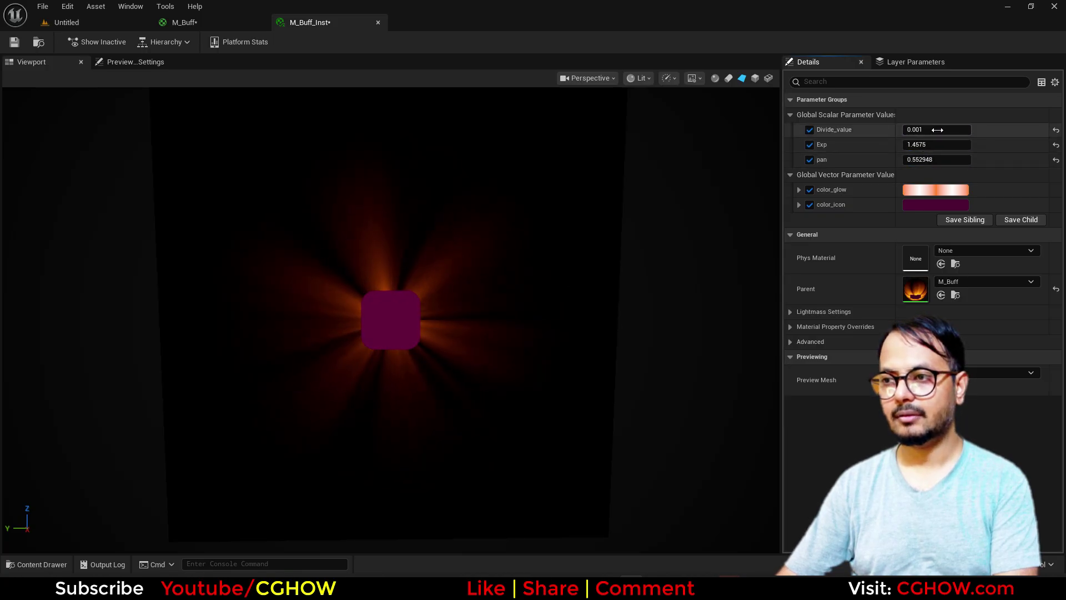
click(937, 190)
click(935, 130)
click(929, 201)
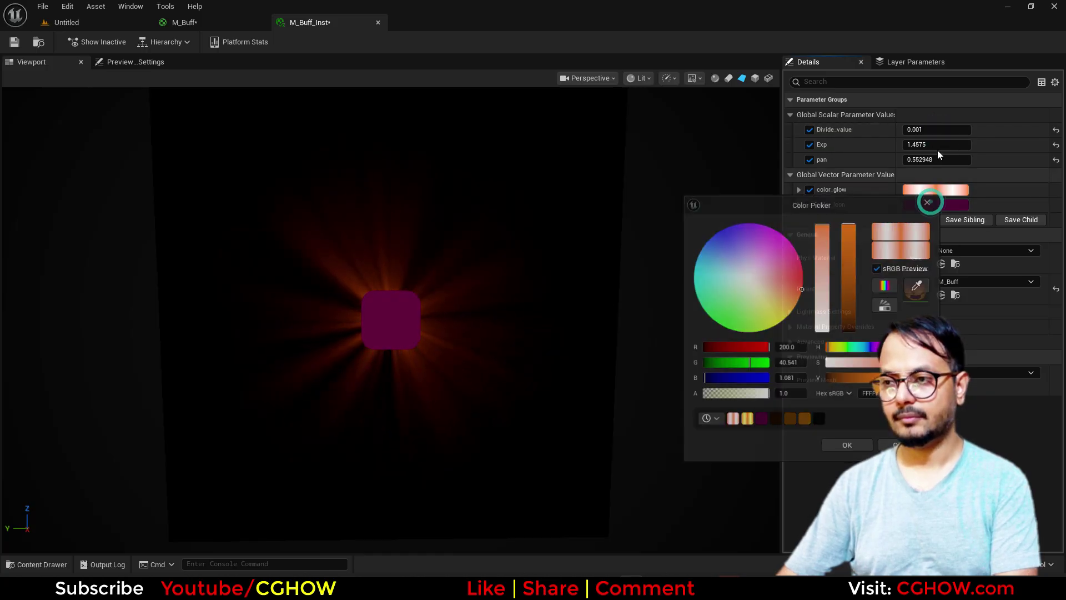
Step: Set the instance's Divide_value to 0.005 and raise Exp to about 1.68
click(937, 130)
drag(945, 134, 945, 134)
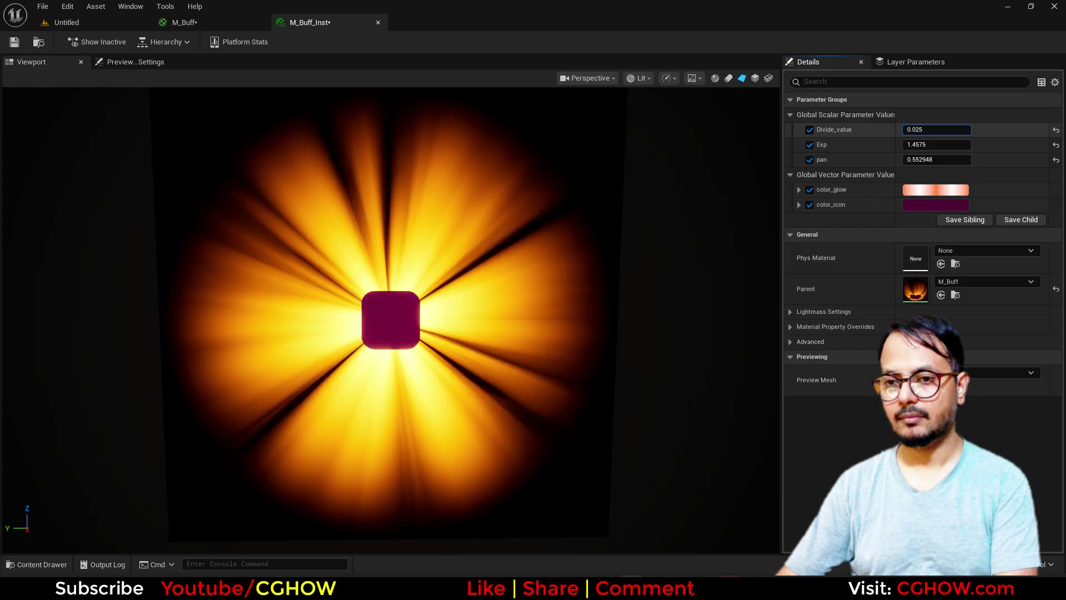
click(945, 135)
text(.005)
key(Return)
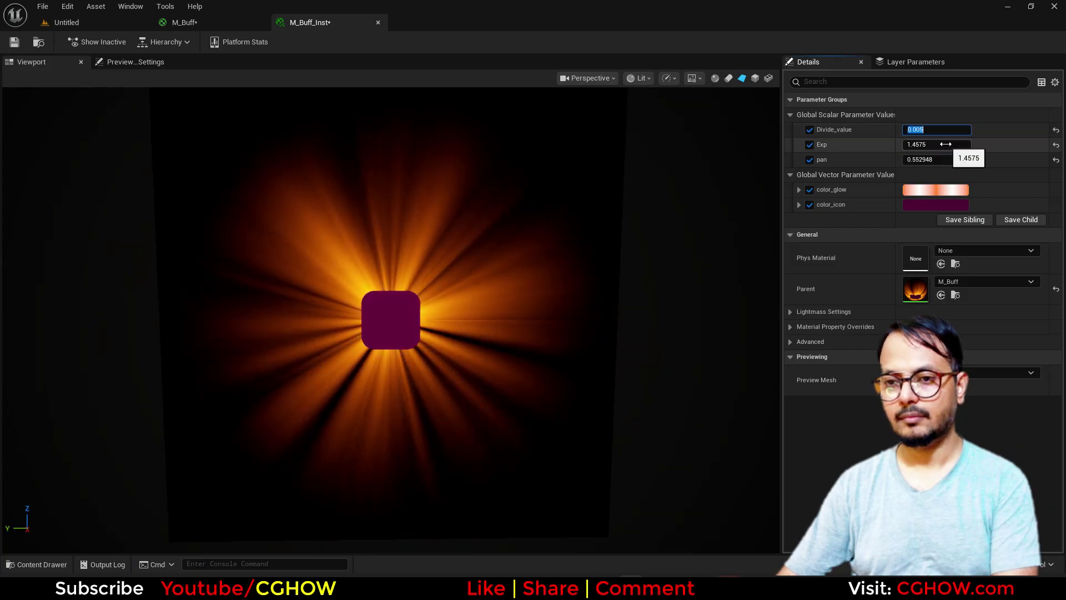
drag(938, 146, 948, 147)
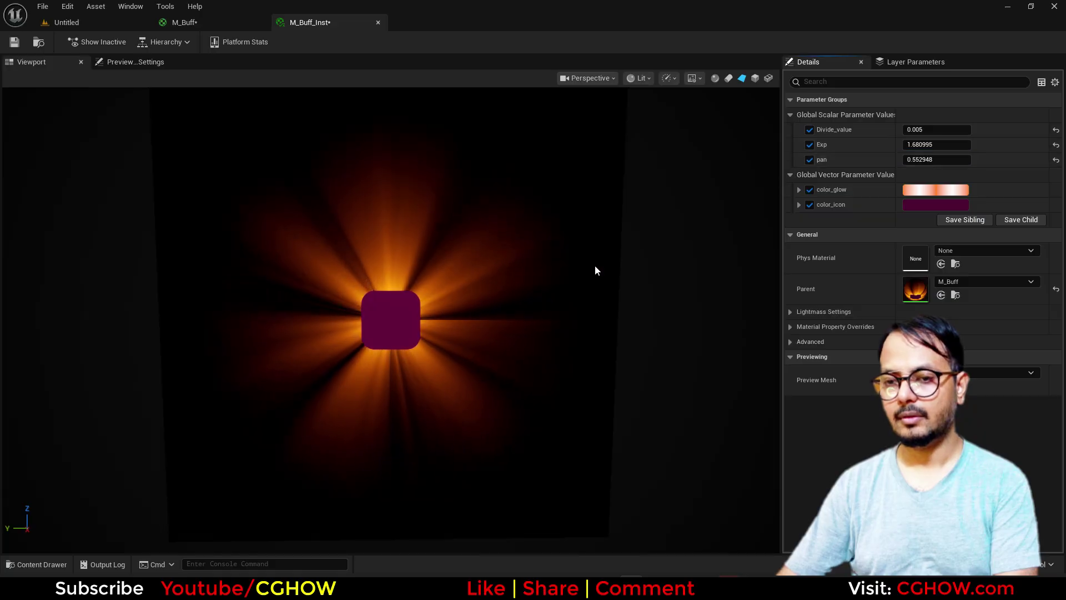
Step: Set the Noise node's Levels to 6 in M_Buff, apply the material changes and view the rays in M_Buff_Inst
click(188, 22)
right_drag(419, 215, 392, 179)
right_drag(736, 231, 581, 301)
right_click(580, 301)
click(980, 166)
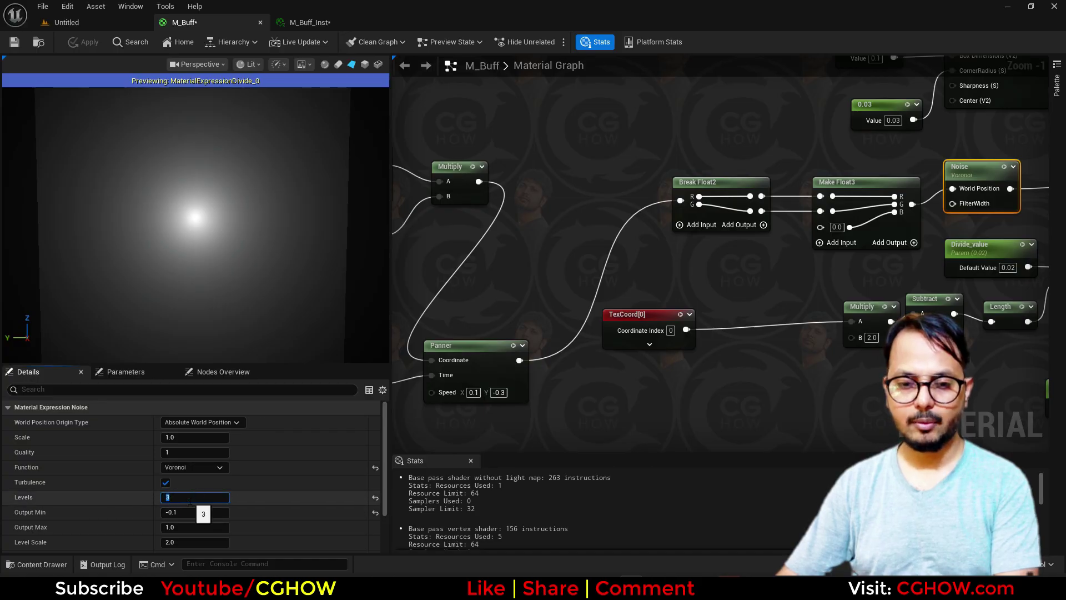
text(6)
key(Return)
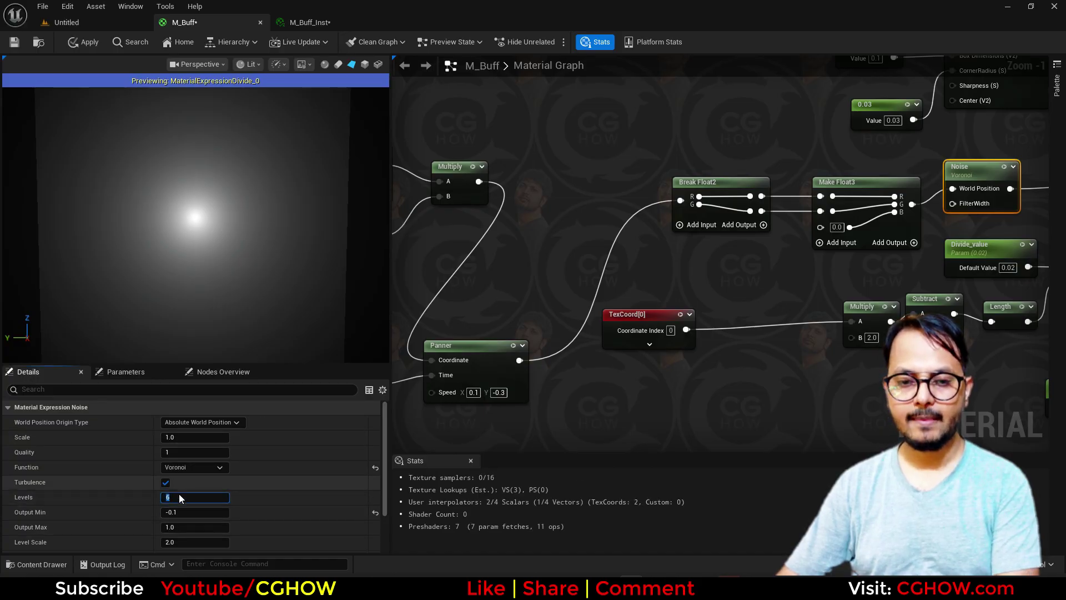
right_drag(763, 344, 590, 327)
right_click(589, 328)
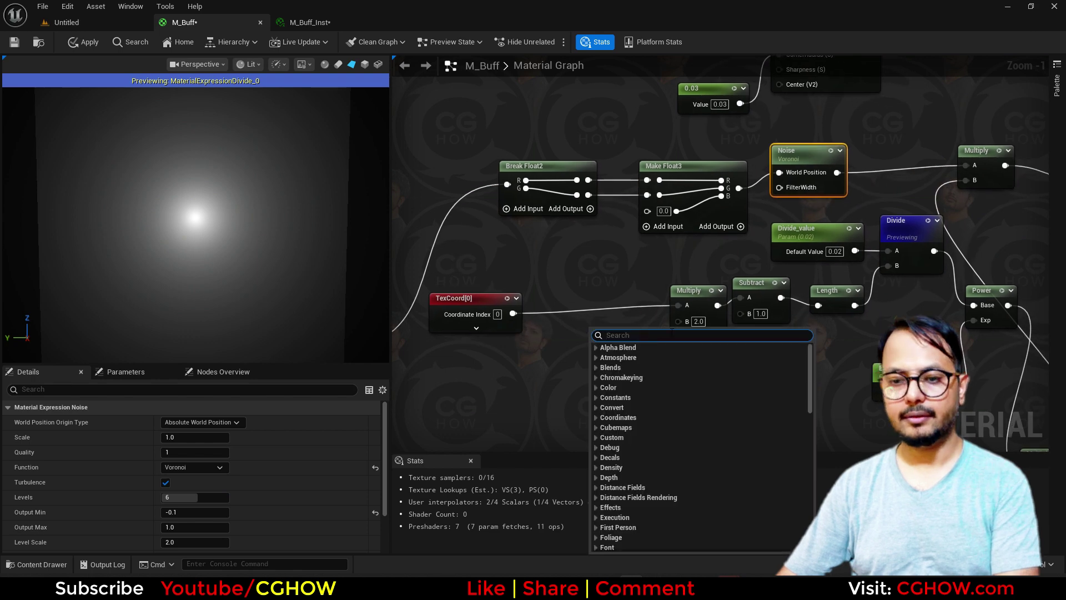
click(76, 42)
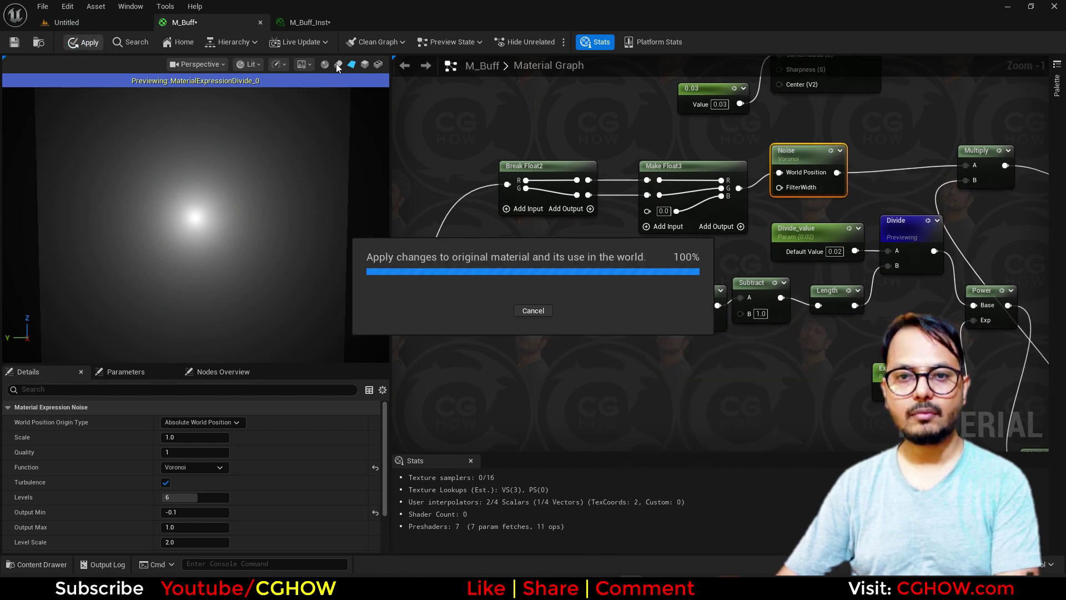
click(308, 17)
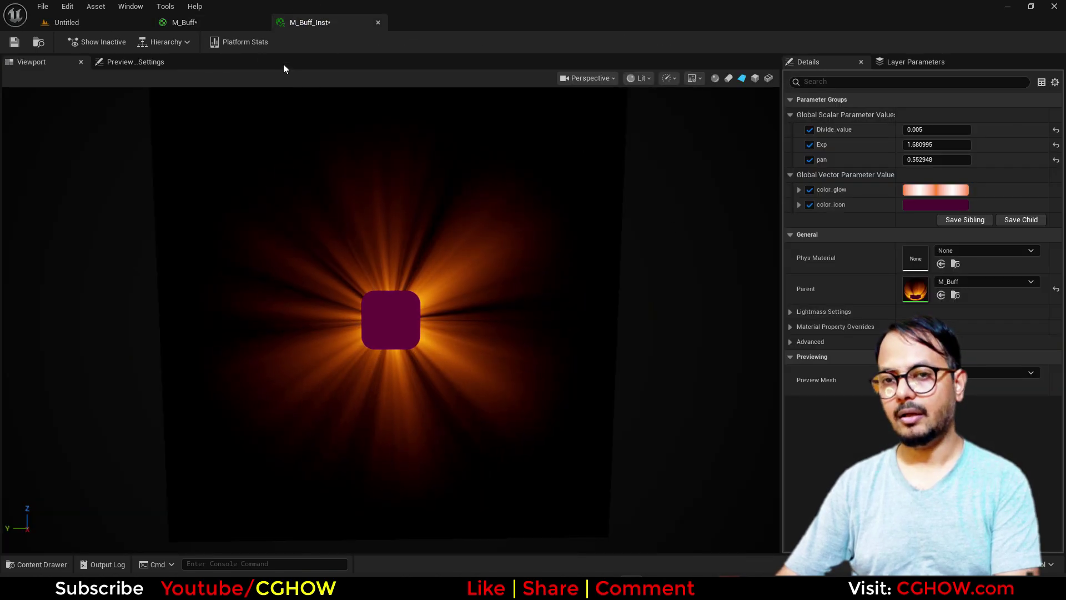
click(224, 26)
click(310, 22)
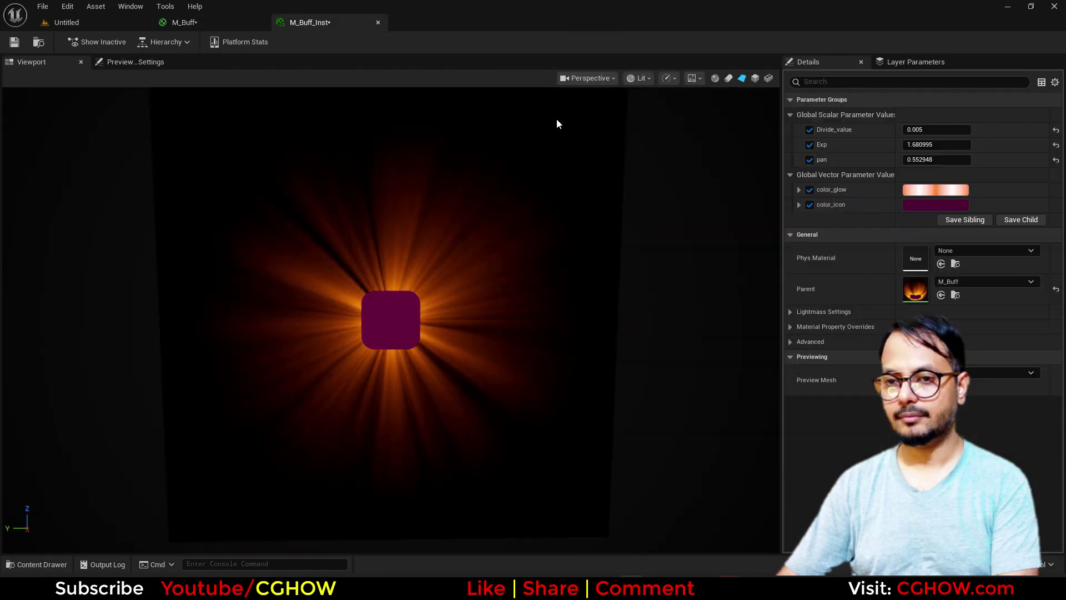
Step: In the M_Buff graph, move color_glow and the Multiply fed by RadialGradientExponential aside to make room between the nodes
click(215, 22)
right_drag(834, 267, 448, 221)
right_drag(689, 317, 738, 286)
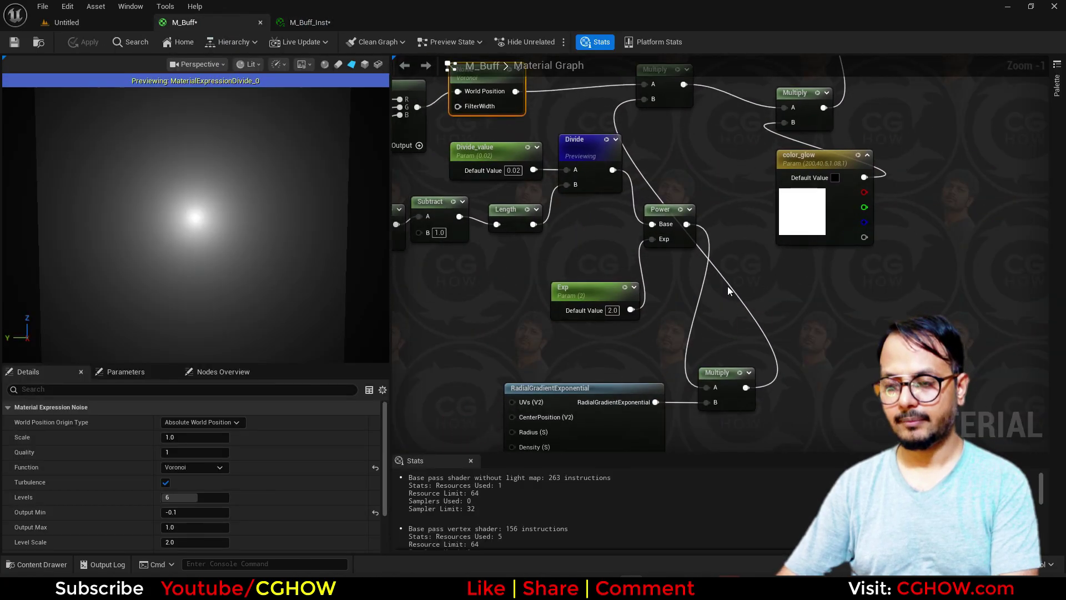
drag(818, 234, 865, 226)
drag(721, 379, 806, 322)
right_drag(806, 322, 878, 416)
right_drag(734, 327, 784, 328)
right_drag(747, 284, 707, 332)
right_click(707, 333)
click(660, 186)
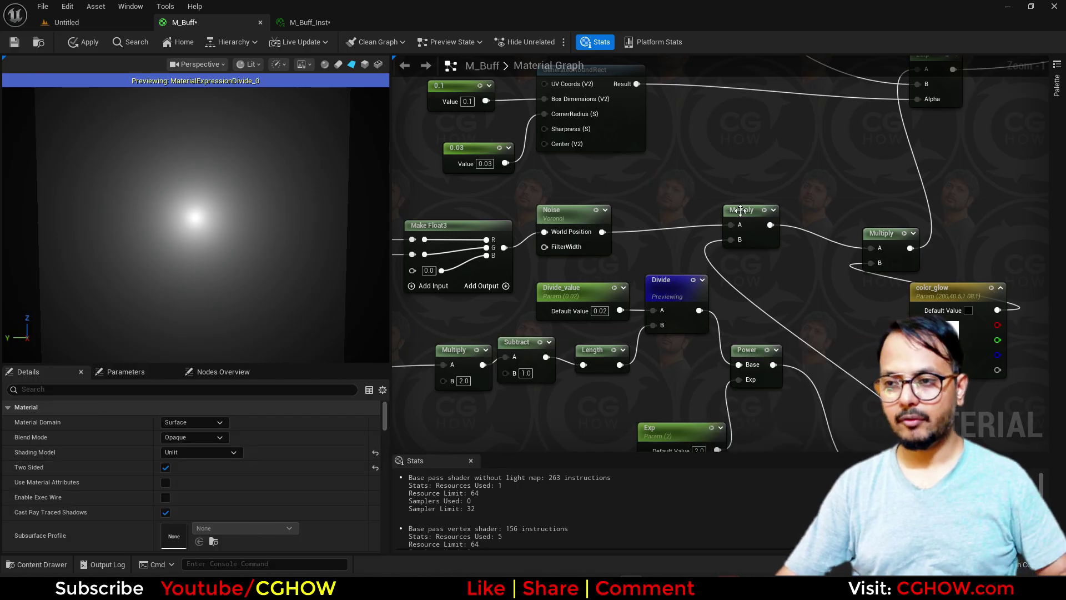
Step: Insert a Power node between the Noise output and the A input of the Multiply it feeds
drag(742, 212, 820, 219)
right_drag(675, 206, 654, 219)
key(e)
click(649, 205)
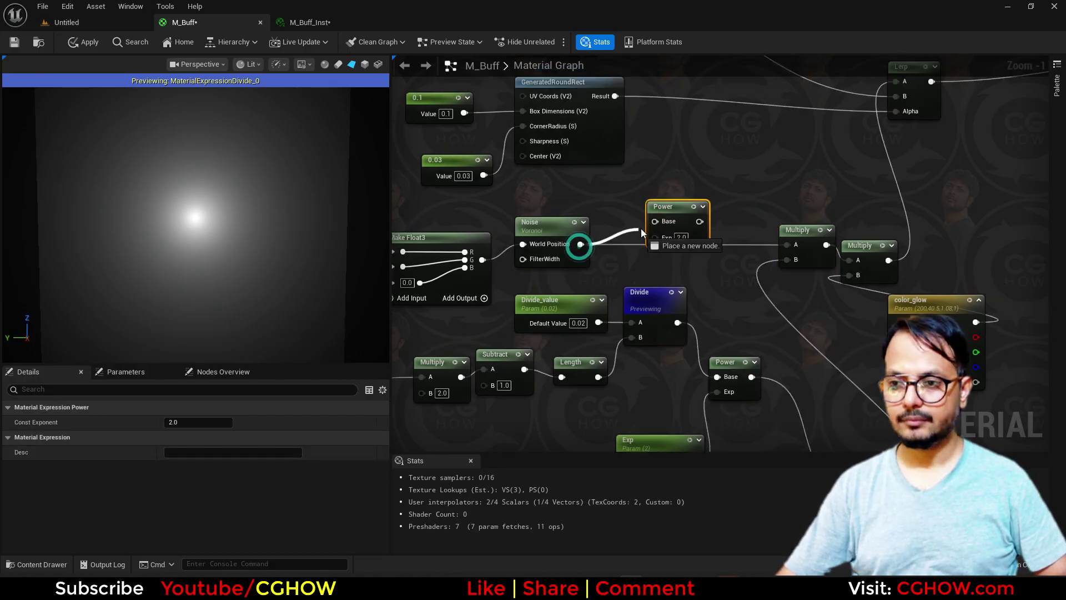
drag(699, 221, 788, 244)
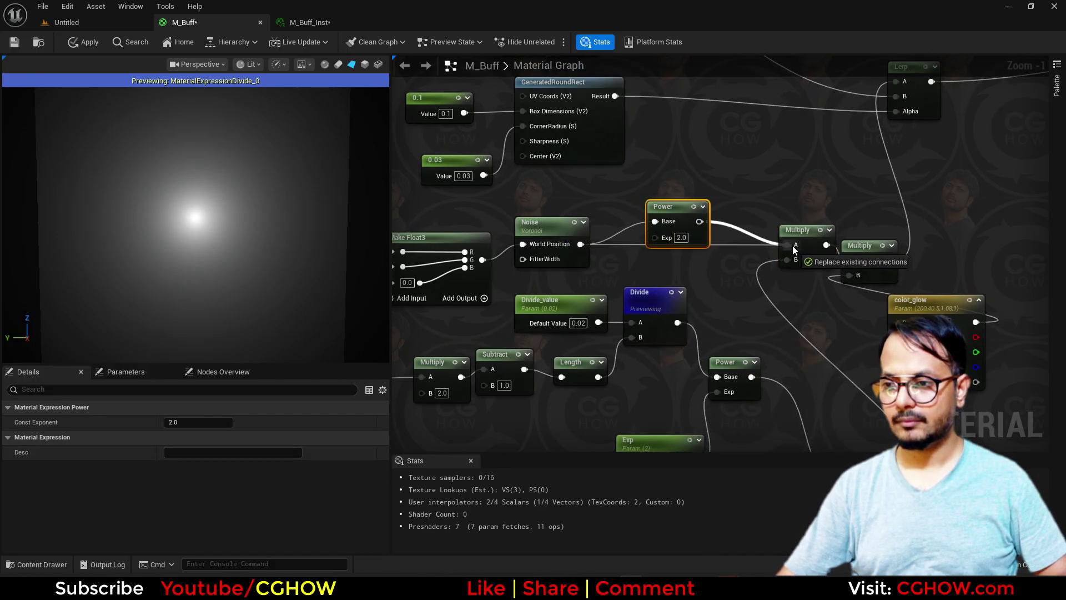
Step: Promote the new Power node's exponent to a parameter named Exp_Noise with default value 1.0, and apply the material changes
right_click(707, 222)
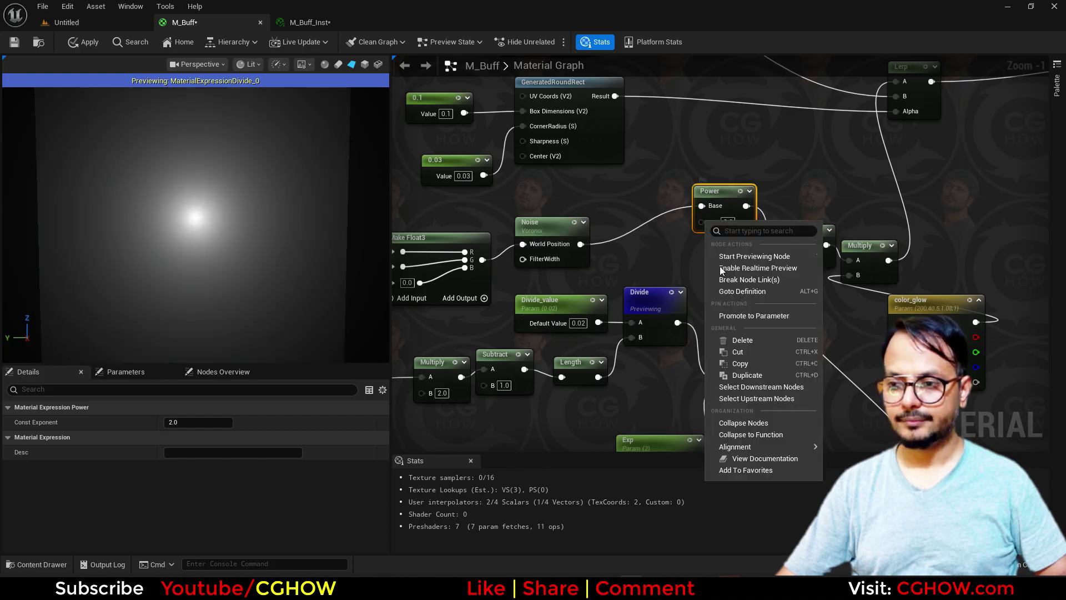
click(759, 315)
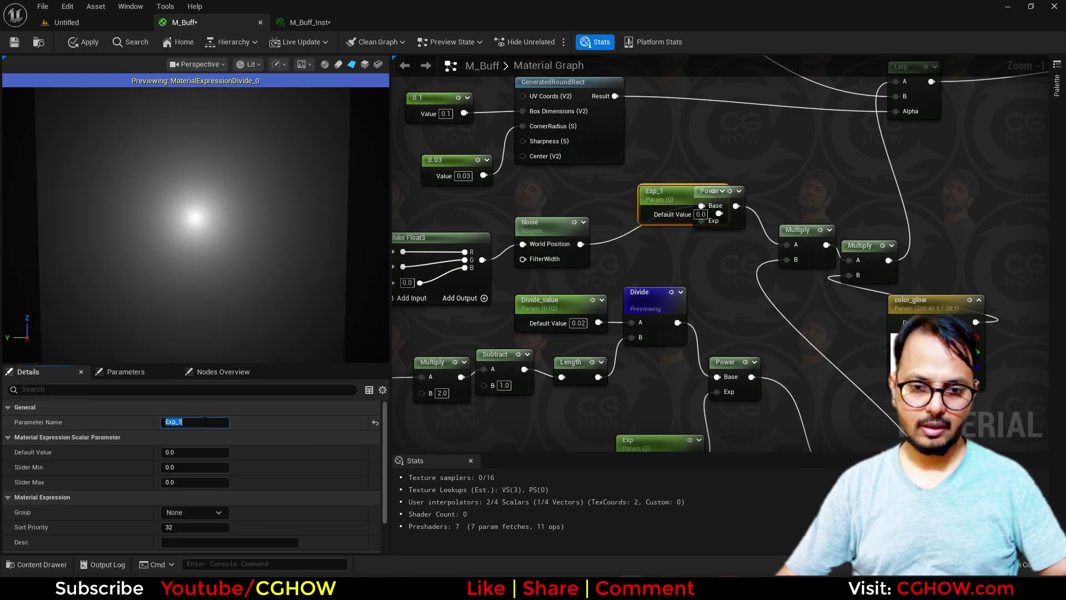
key(BackSpace)
text(Noise)
key(Return)
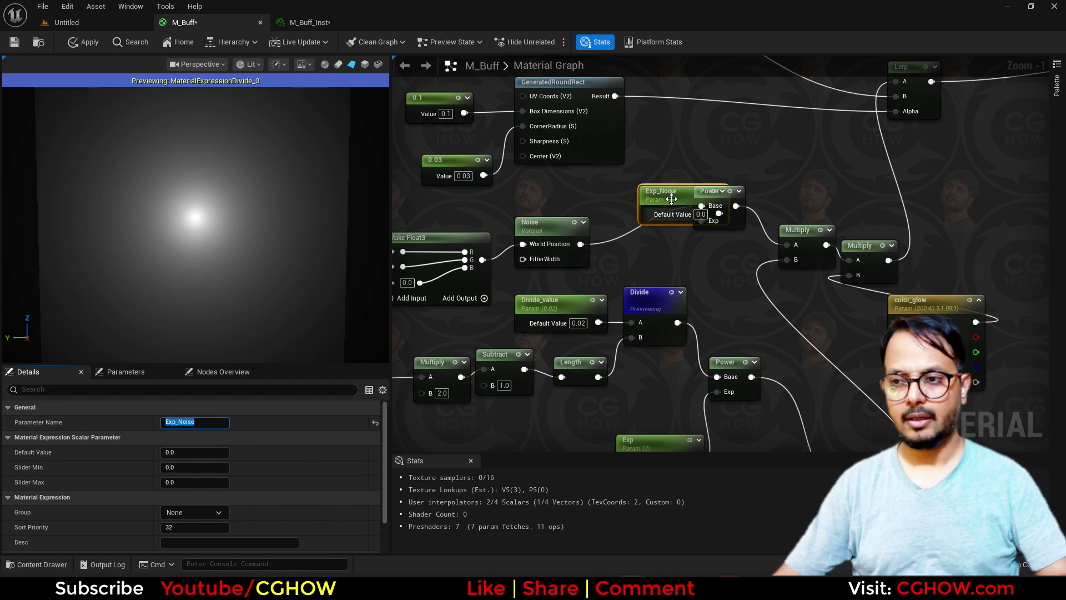
drag(672, 199, 645, 208)
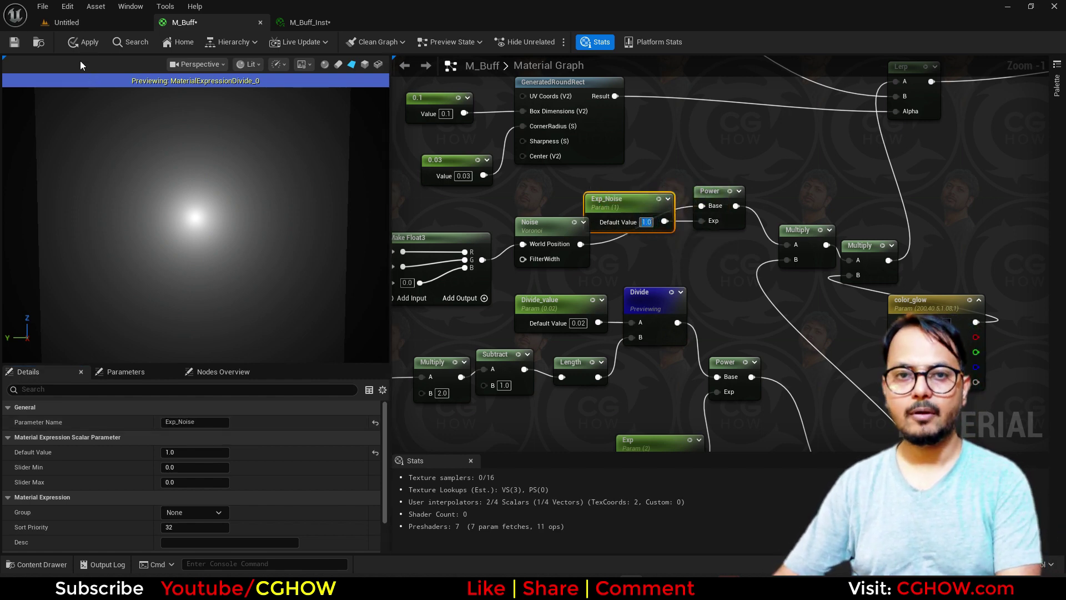
click(98, 46)
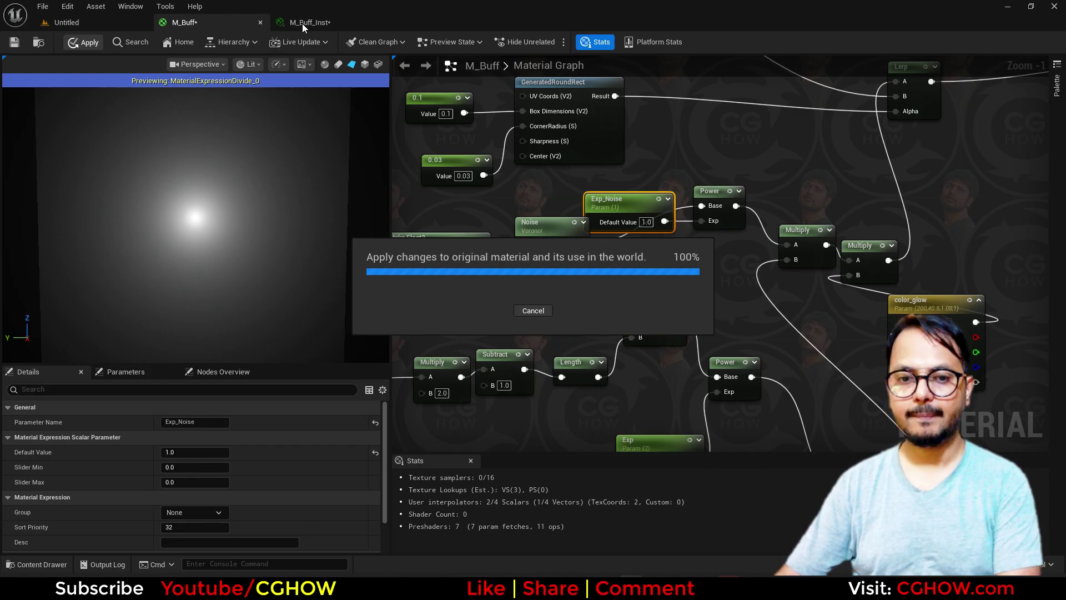
Step: In M_Buff_Inst, enable the Exp_Noise override and set it to about 2.32, with Exp at about 1.56
click(302, 24)
click(809, 161)
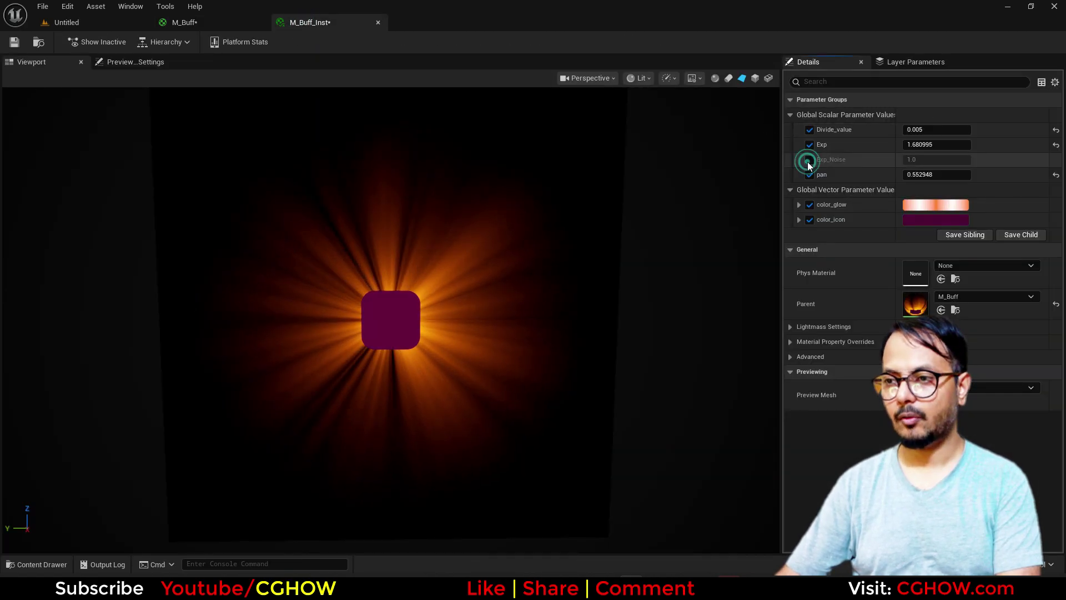
drag(925, 164, 963, 159)
Step: In M_Buff, convert the two-value constant multiplying the radial coordinates to a parameter named tile
click(217, 26)
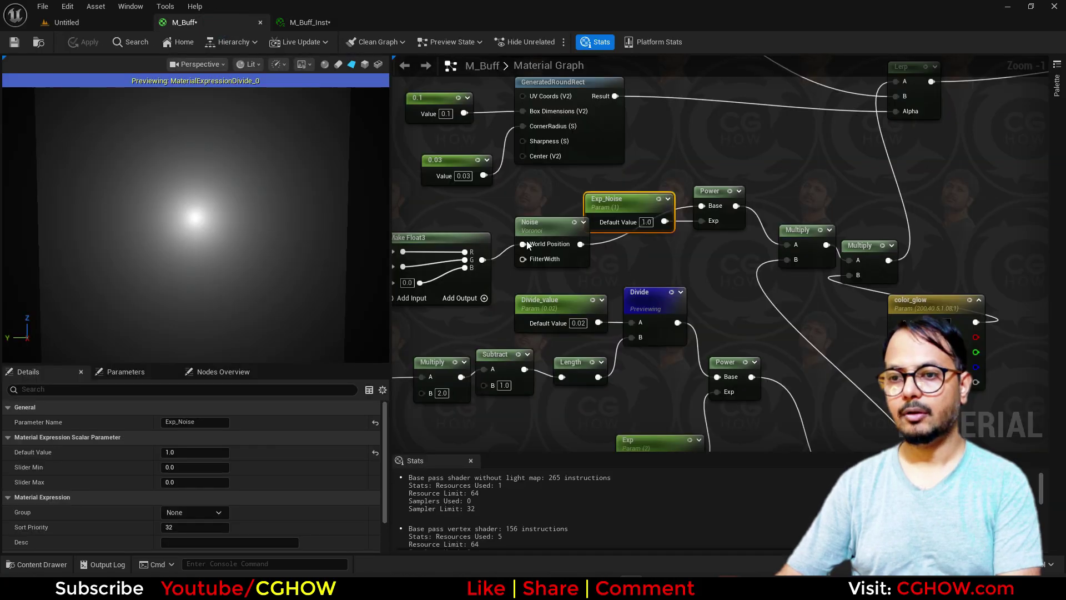
right_drag(395, 315, 742, 260)
right_drag(514, 301, 785, 279)
right_drag(589, 271, 623, 312)
drag(591, 238, 567, 252)
right_click(567, 256)
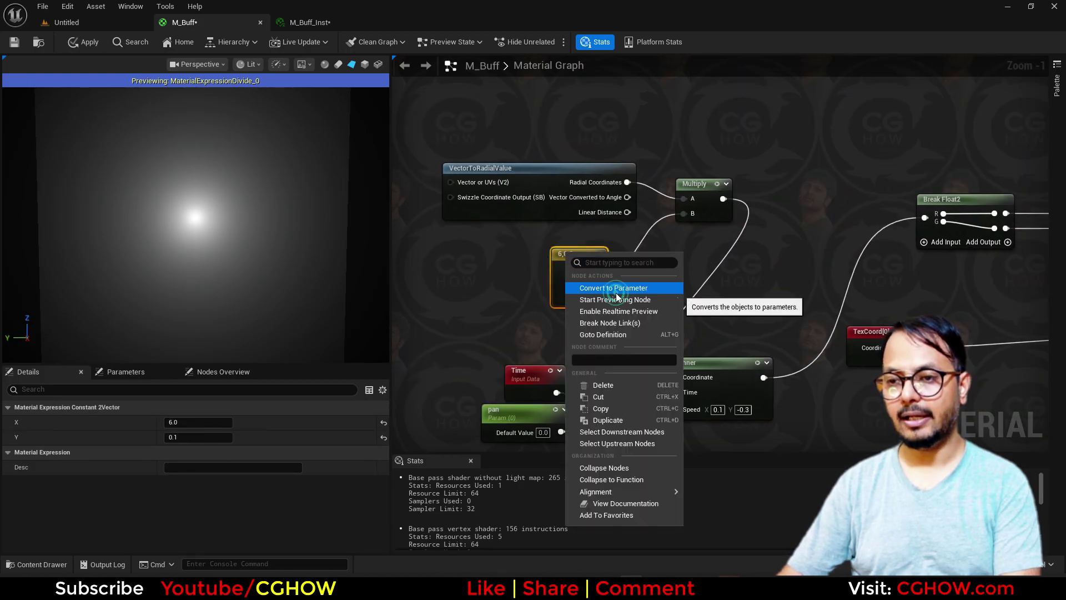
click(614, 288)
text(til)
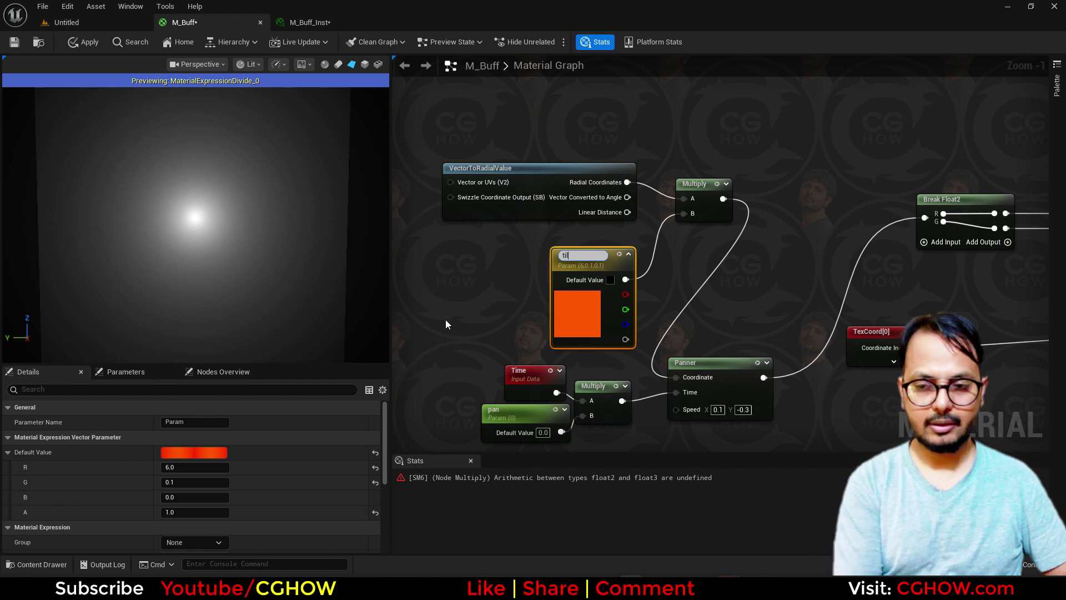
text(e)
key(Return)
Step: Route the tile parameter through an R G component mask into the Multiply's B input, and apply the material changes
drag(589, 258, 575, 278)
key(shift+c)
shift+click(598, 258)
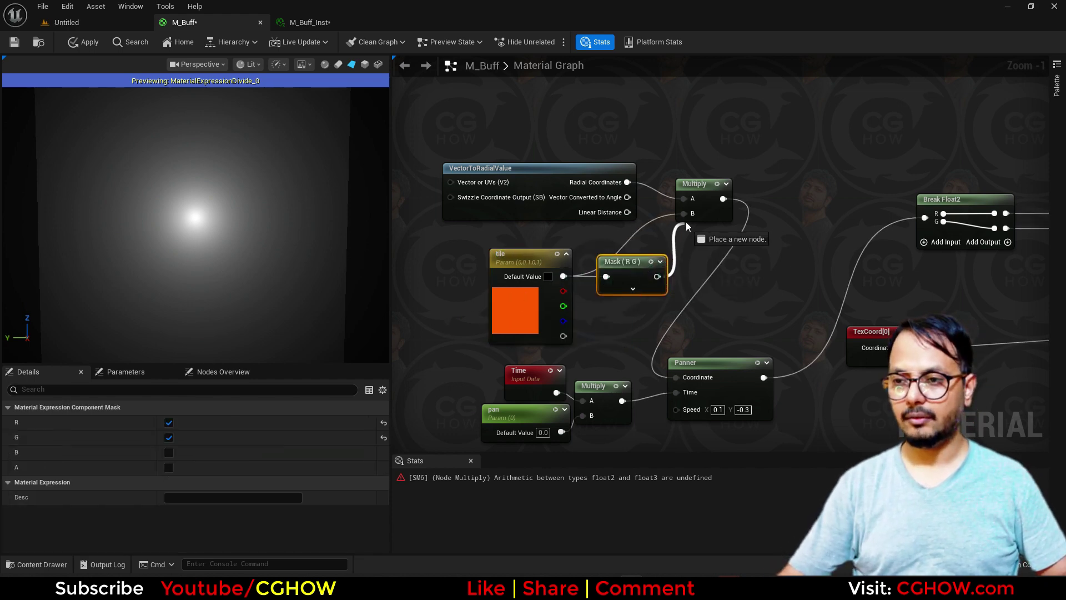
drag(686, 225, 683, 213)
click(87, 43)
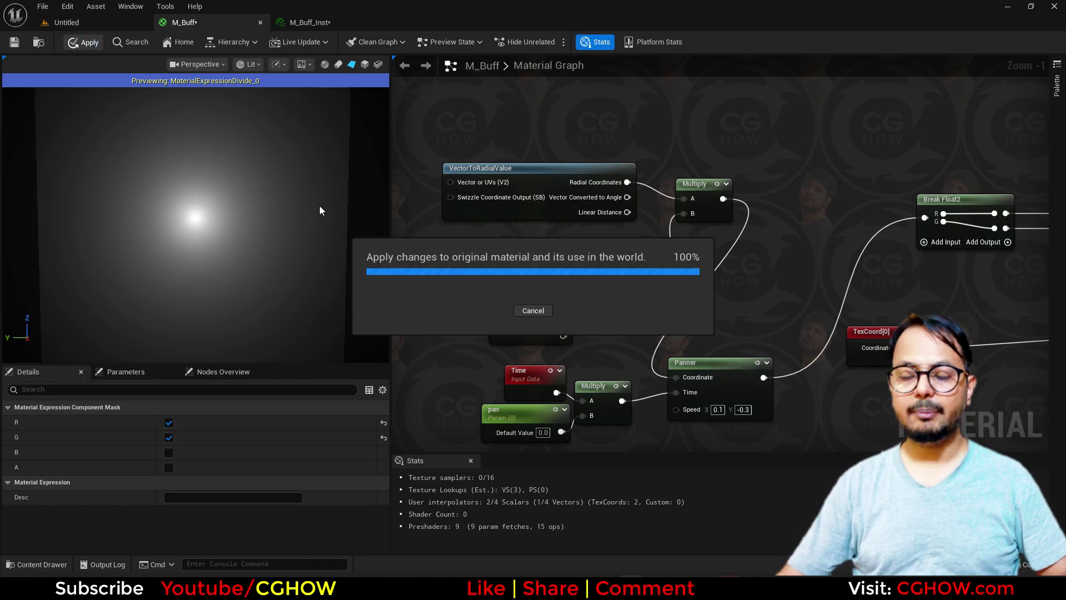
Step: Enable the tile override in M_Buff_Inst, expand its channels and try R at 2, then settle on 3
click(324, 23)
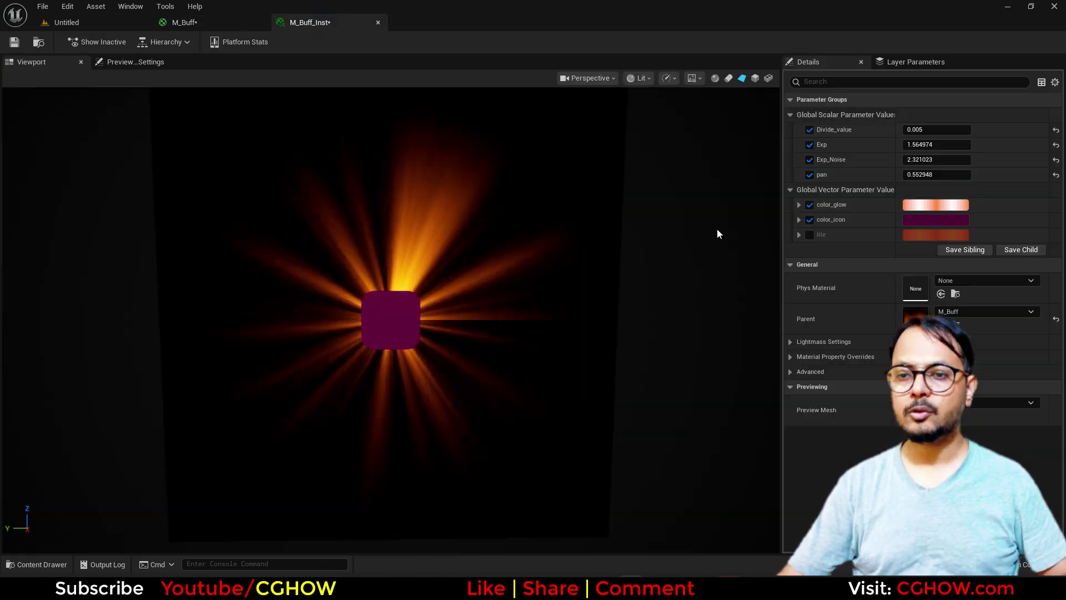
click(809, 235)
click(799, 235)
drag(930, 250, 910, 250)
click(944, 250)
text(2)
key(Return)
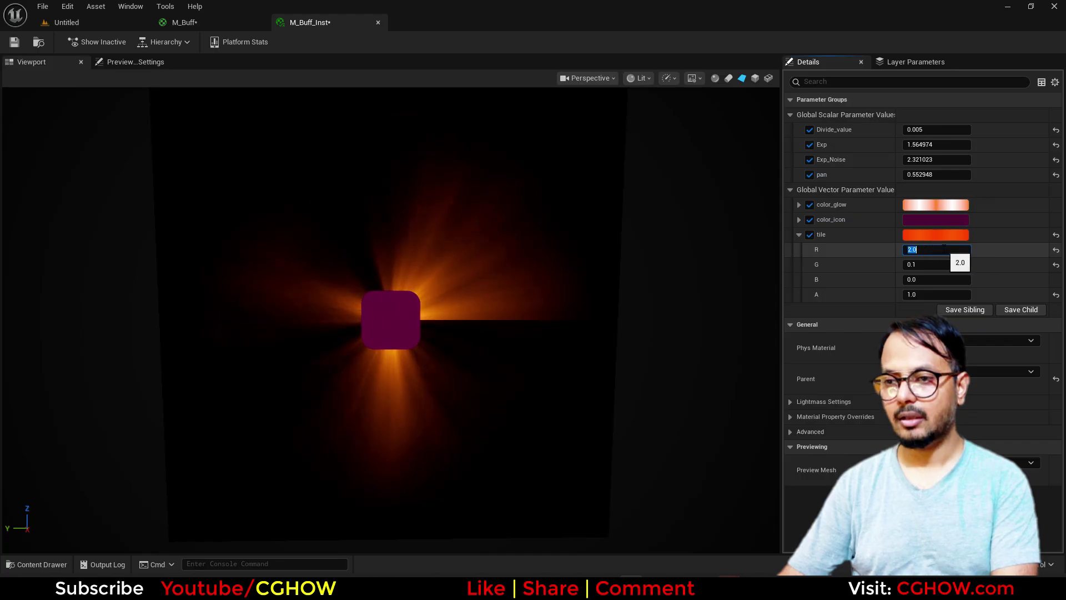
text(3)
key(Return)
Step: Set the tile override's G to 0 and lower its R to about 2.66
click(944, 264)
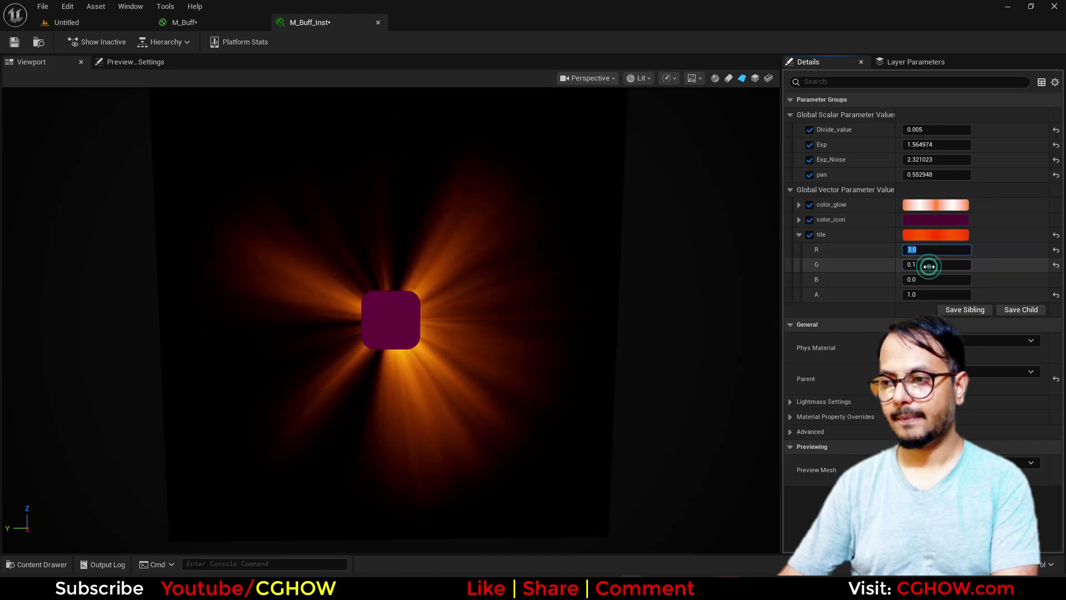
text(0)
key(Return)
drag(931, 252, 916, 252)
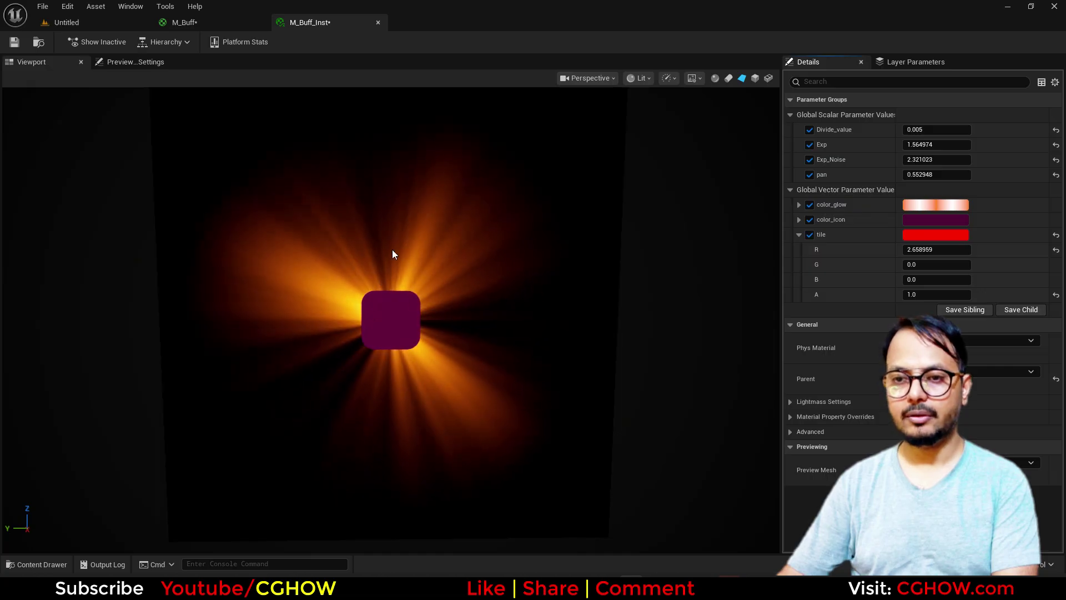
Step: In M_Buff, disable Turbulence on the Noise node, set its Levels to 3 and apply the material changes
click(229, 22)
right_drag(855, 326, 501, 332)
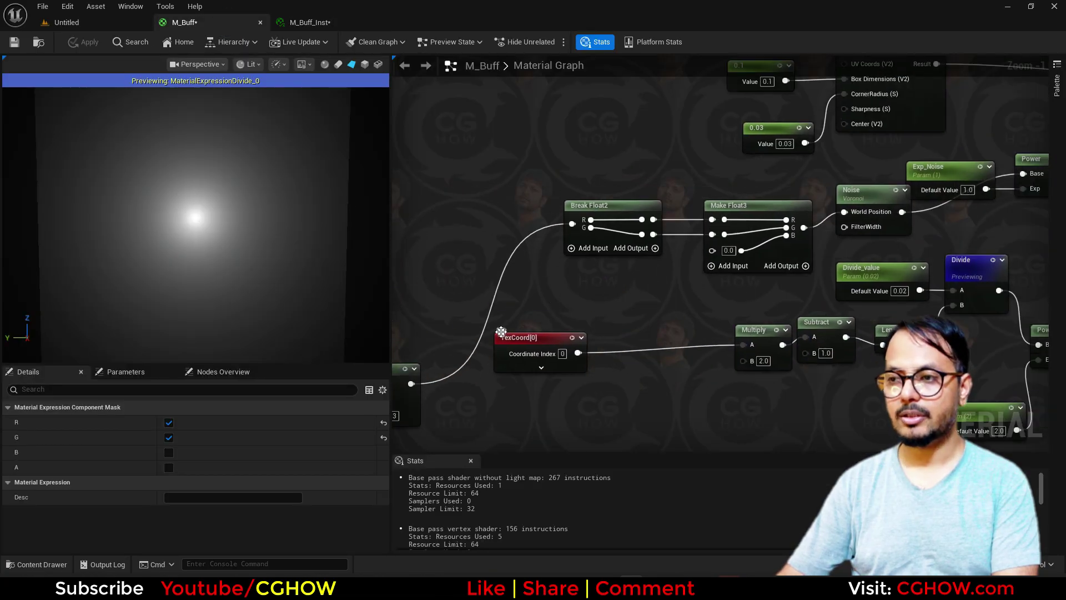
click(875, 199)
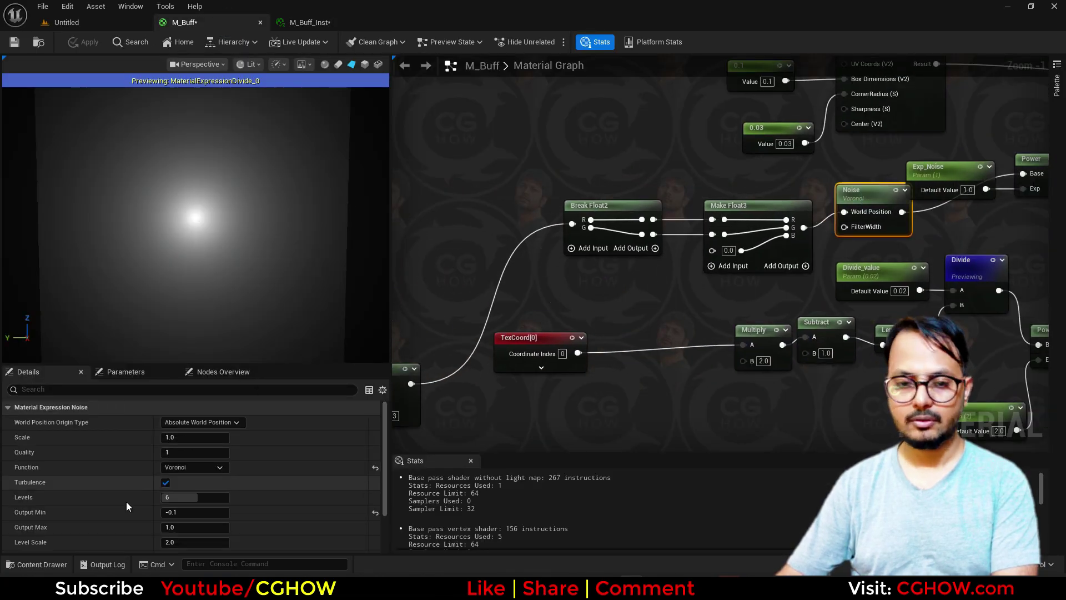
click(165, 483)
key(Return)
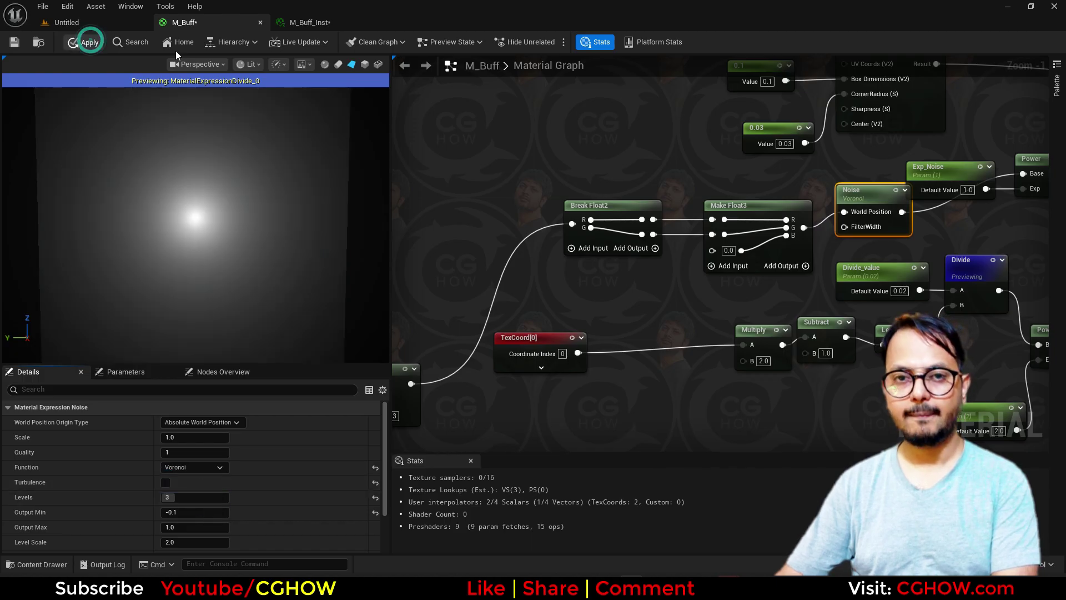
Step: Set the tile override's R to 3 in M_Buff_Inst
click(317, 22)
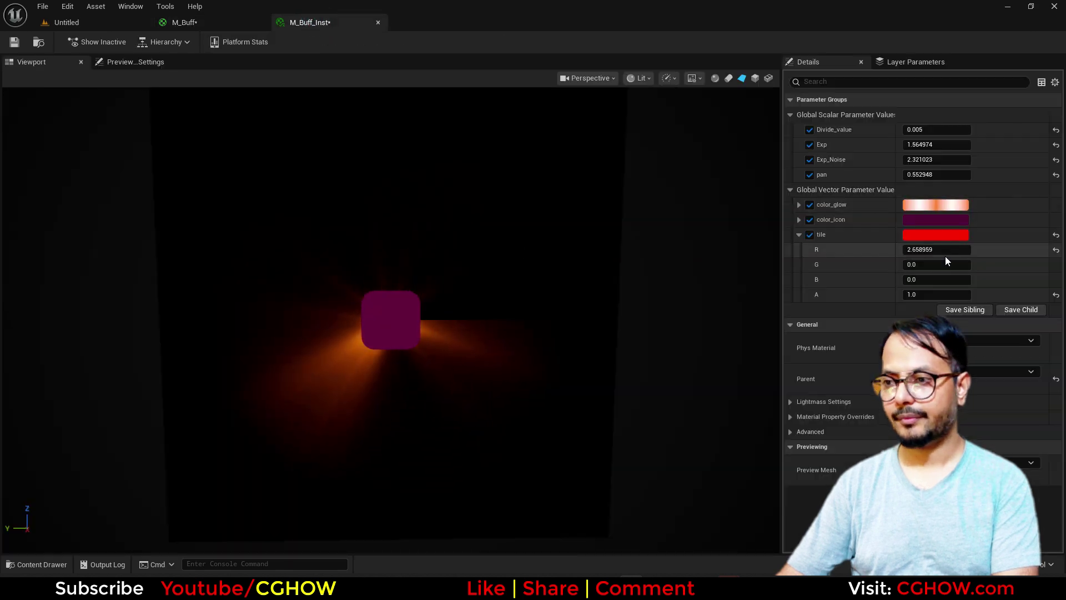
click(934, 251)
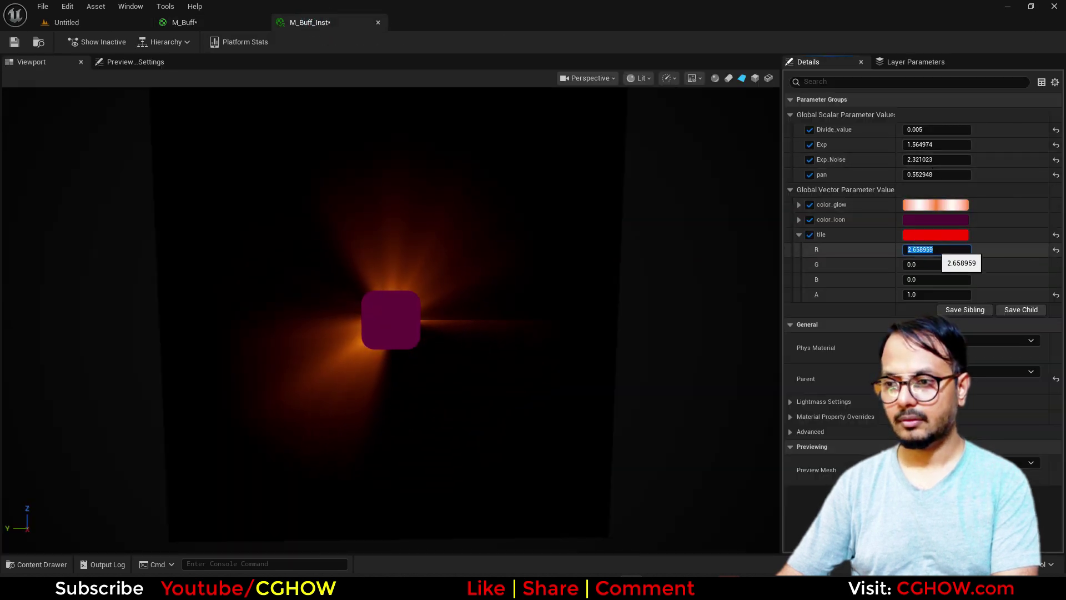
text(3)
key(Return)
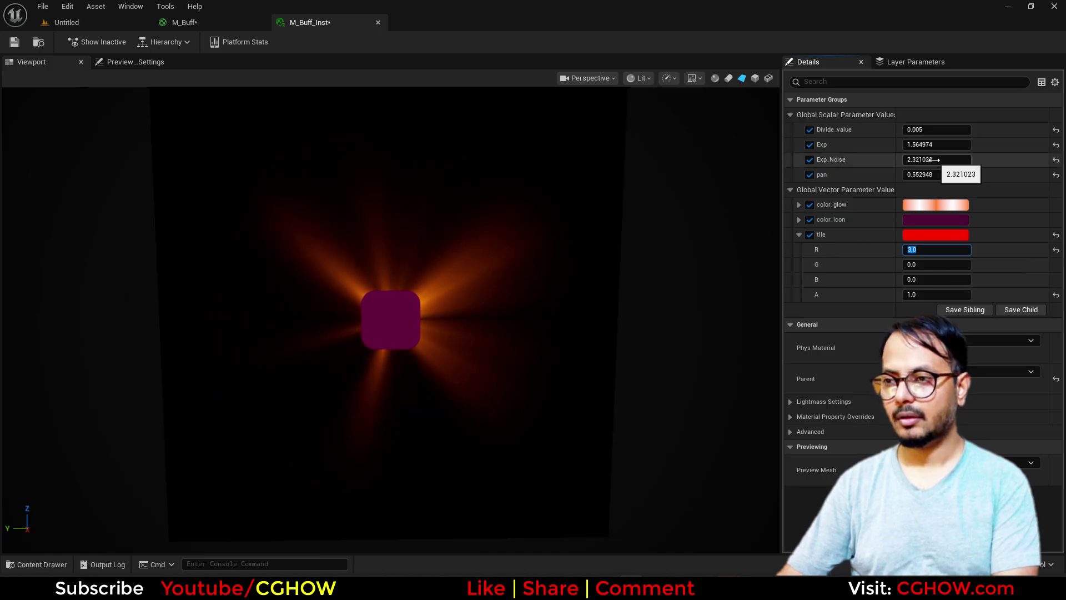
Step: Raise the instance's Exp_Noise to about 3.16 and lower Exp to about 1.16
drag(938, 160, 966, 159)
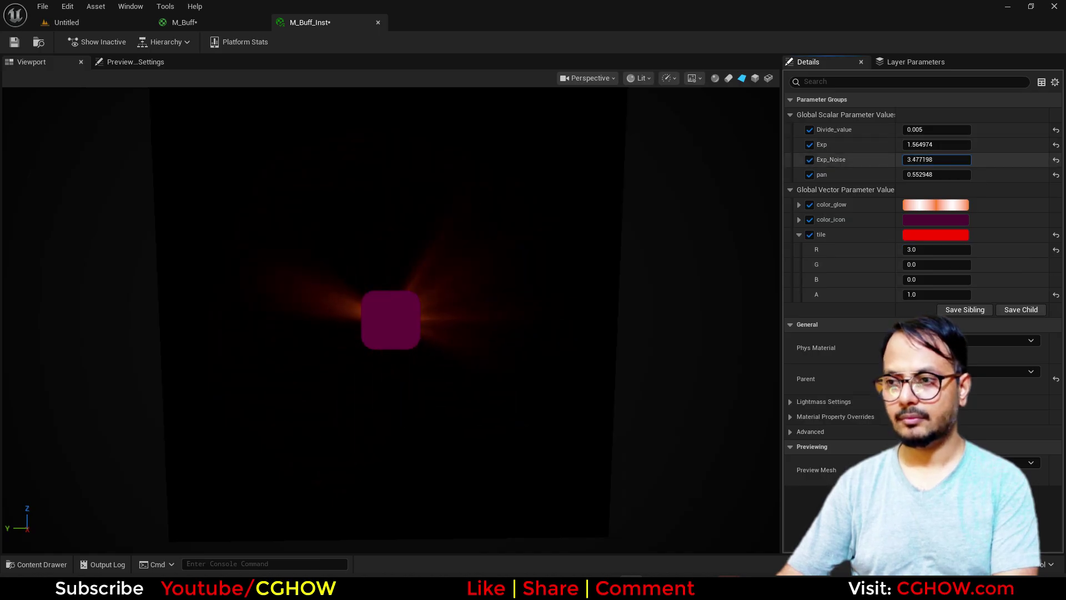
click(931, 146)
drag(938, 144, 917, 144)
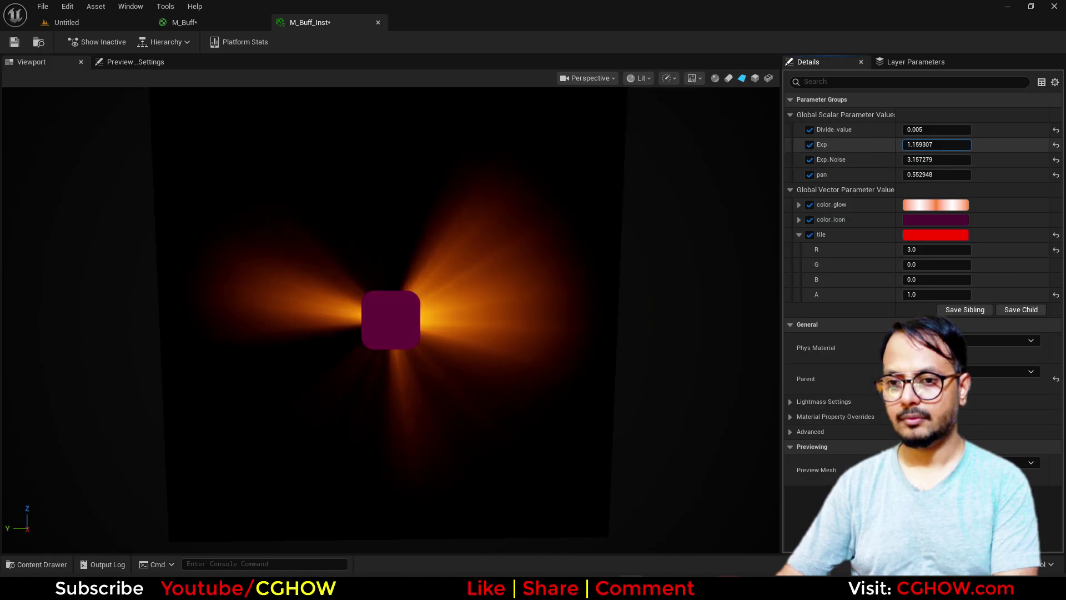
Step: Set the tile override's R to 5 and fine-tune Exp to about 1.29 and Exp_Noise to about 3.20
click(911, 250)
text(5)
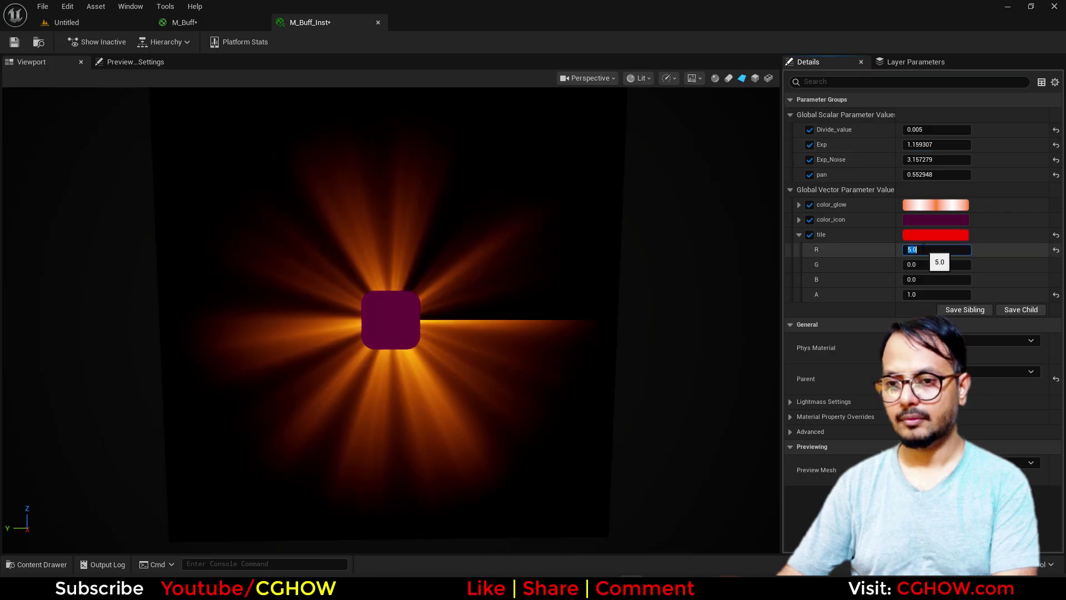
key(Return)
mouse_move(932, 146)
mouse_down()
mouse_move(944, 145)
mouse_move(917, 160)
mouse_move(936, 159)
mouse_up()
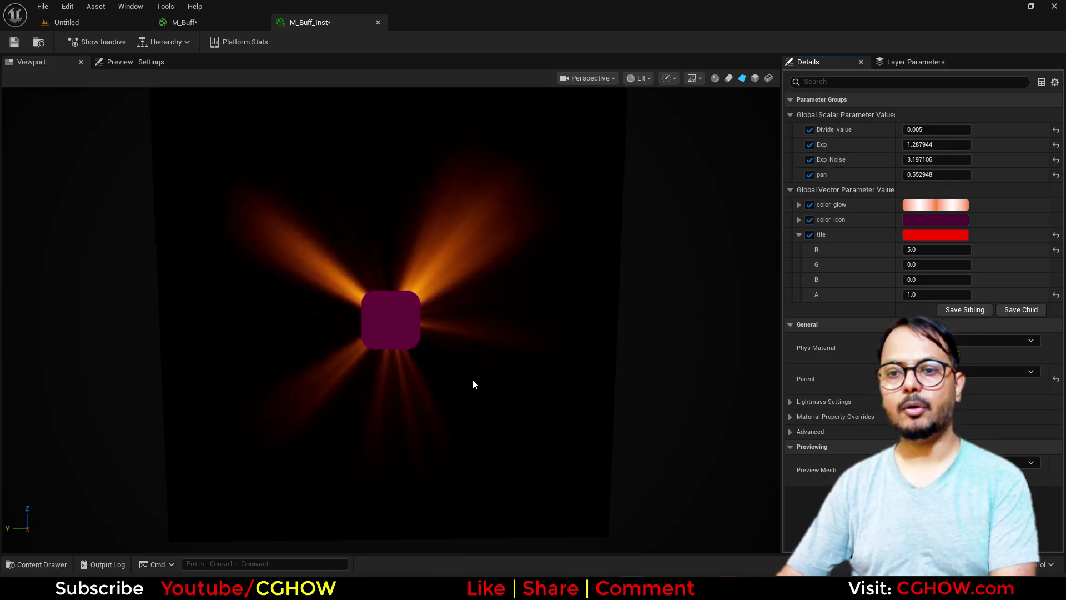
Step: Try the pan parameter at 2 in M_Buff_Inst, and settle on 0.5
click(942, 177)
text(2)
key(Return)
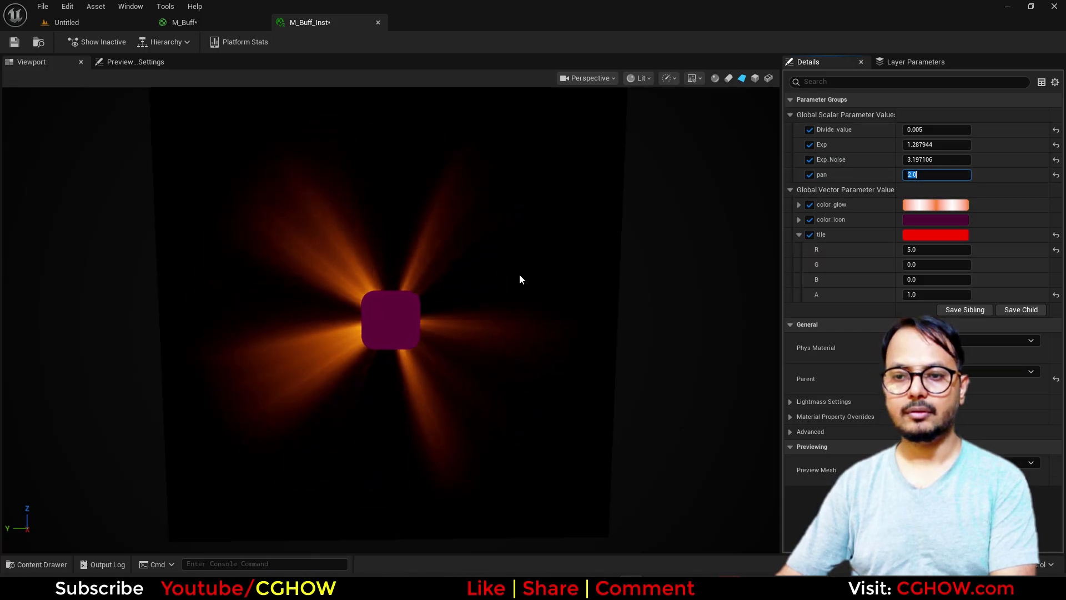
text(0.5)
key(Return)
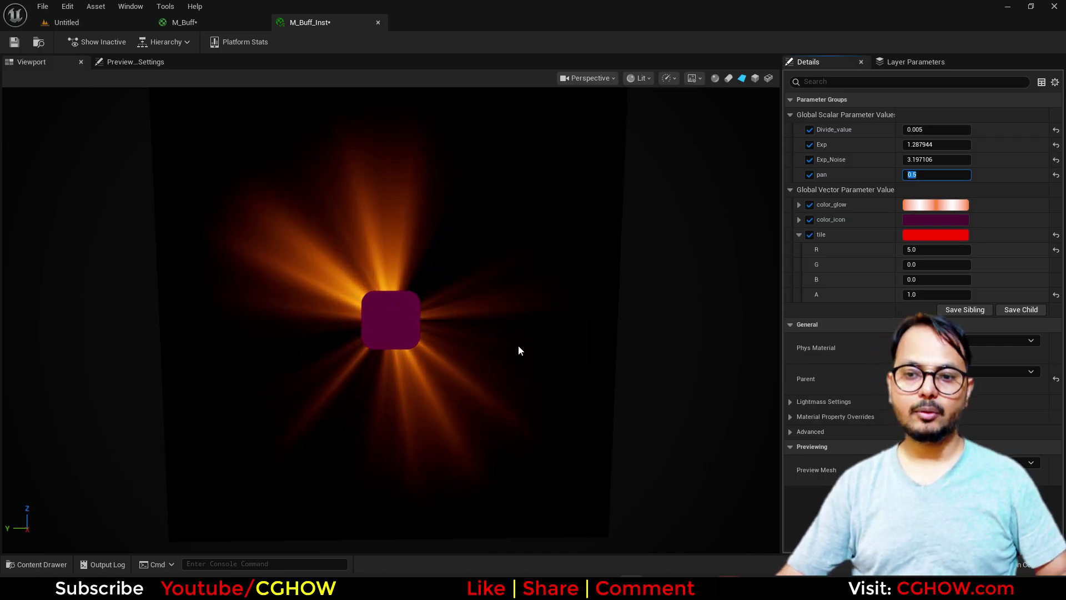
Step: In M_Buff, check the radial glow branch by previewing its nodes from Length through Divide to Power
click(186, 22)
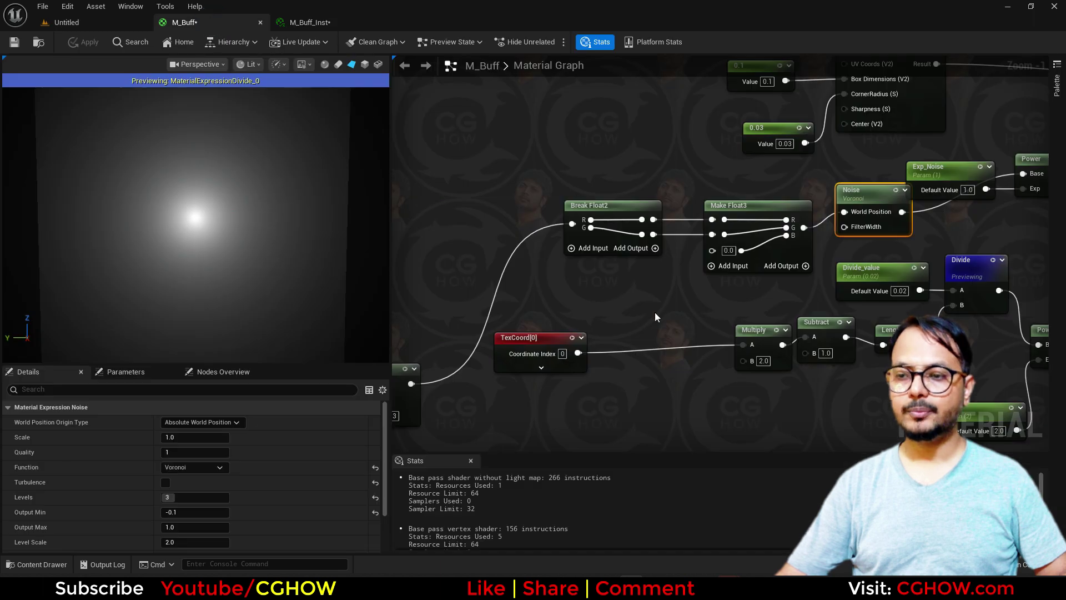
right_drag(482, 265, 577, 234)
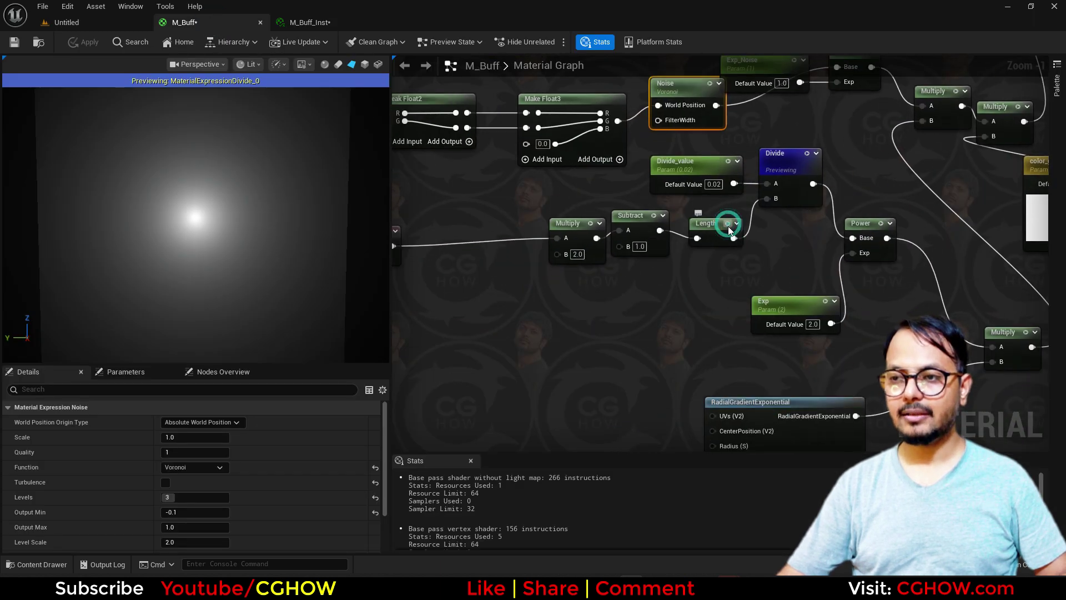
click(728, 223)
click(799, 157)
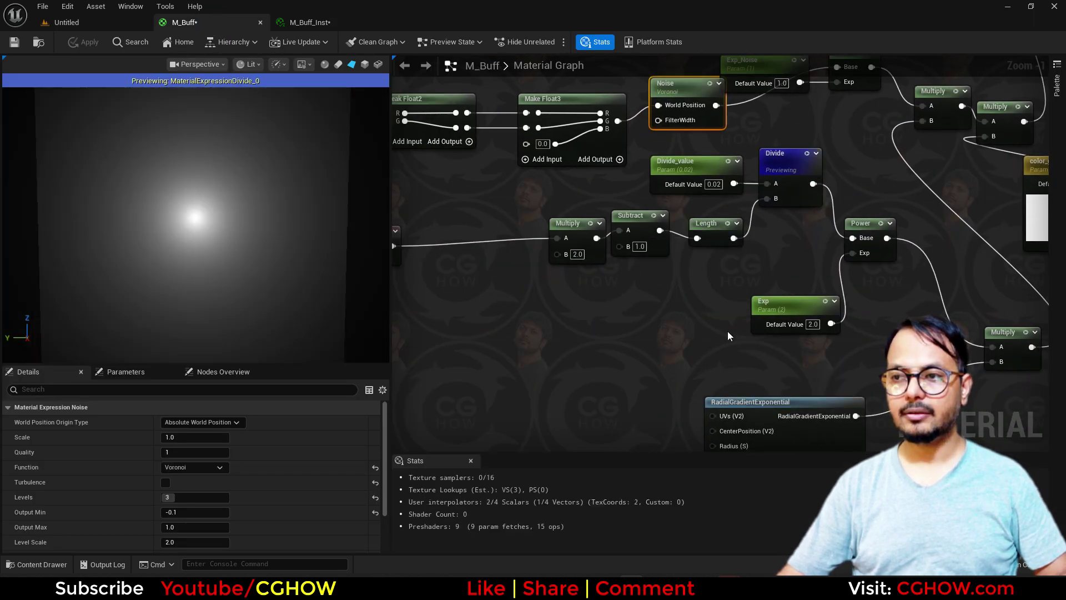
right_drag(906, 278, 716, 271)
click(691, 216)
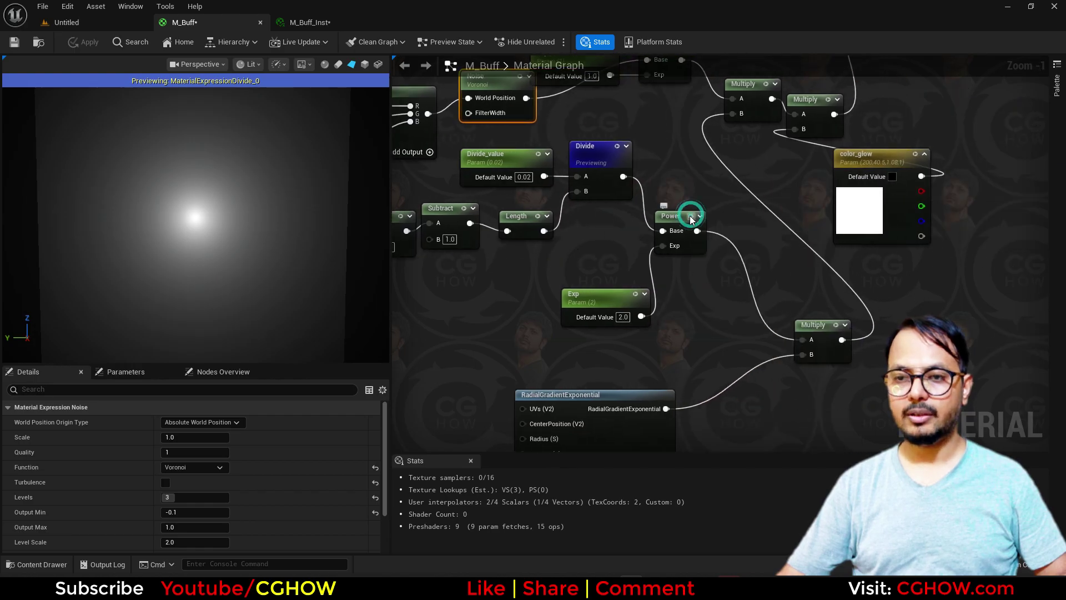
right_drag(698, 315, 659, 261)
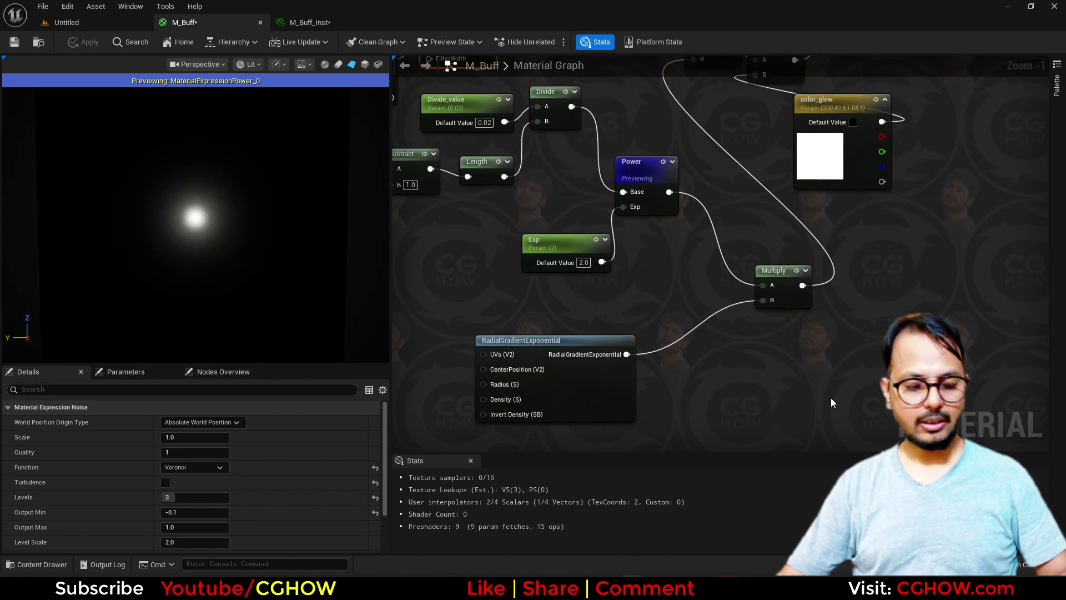
Step: Add a second Power node below the glow Multiply and connect the Divide output to its Base
key(e)
click(841, 427)
drag(572, 117, 846, 375)
right_drag(823, 392, 669, 351)
scroll(669, 350, up, 1)
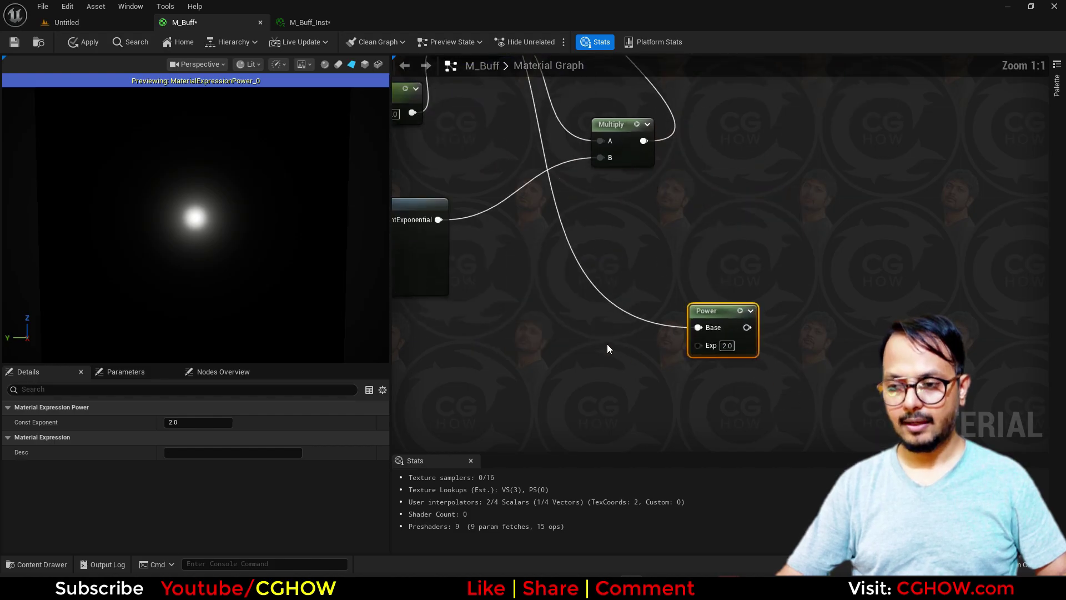
key(s)
click(572, 349)
click(604, 369)
key(Delete)
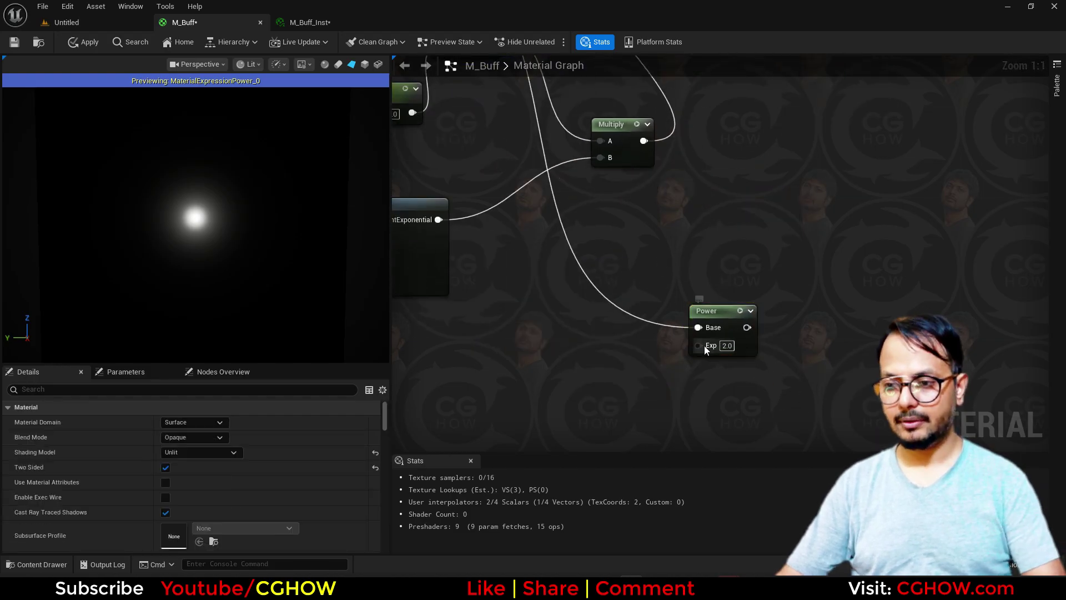
Step: Promote the new Power node's Exp input to a parameter named Exp_GLow and place it beside the node
right_click(698, 345)
click(753, 181)
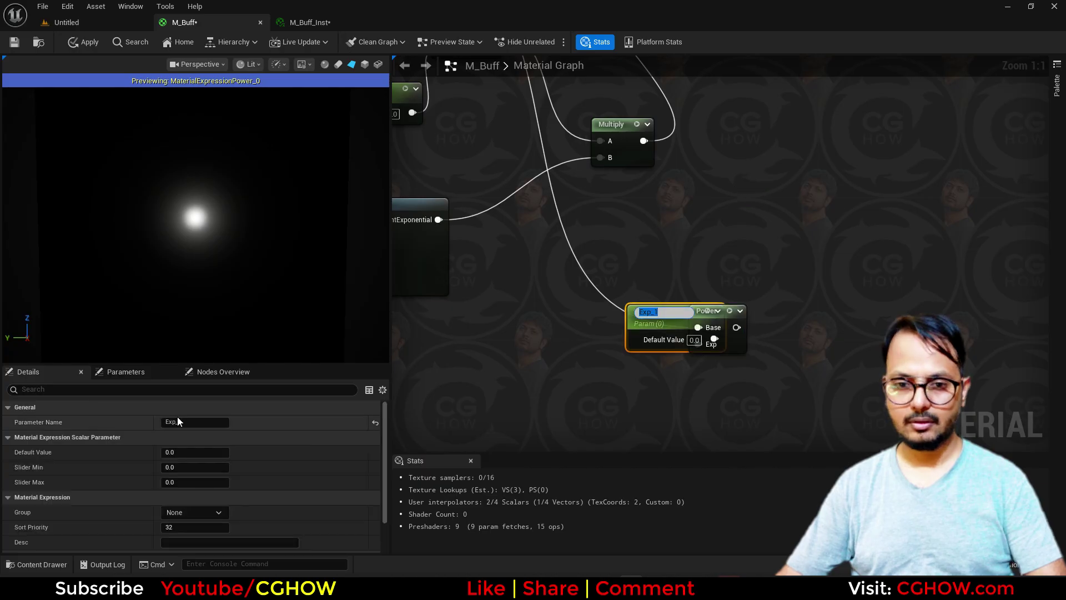
click(179, 421)
text(GLow)
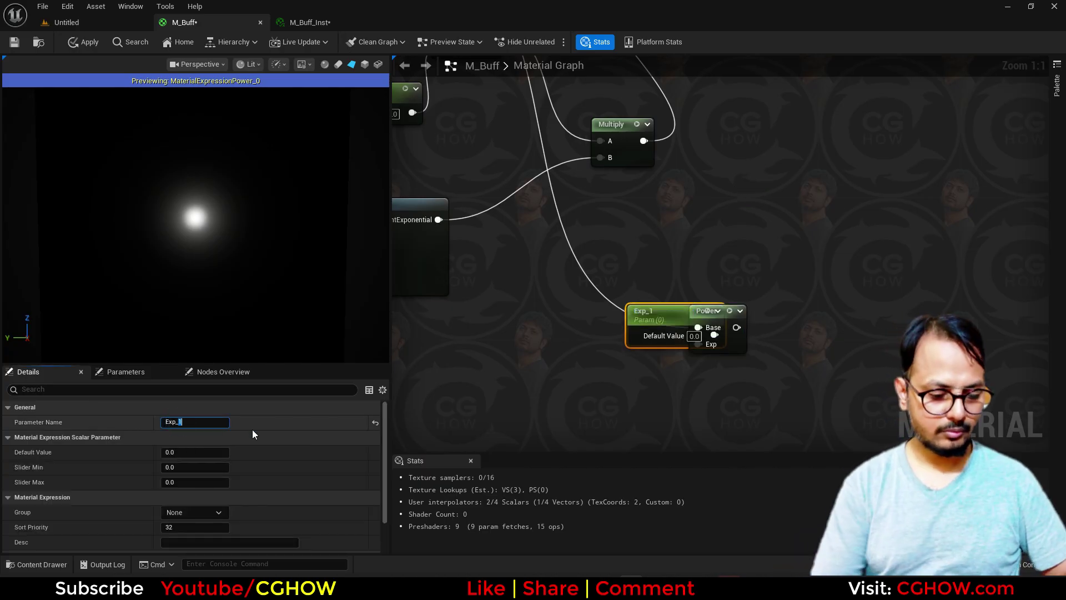
key(Return)
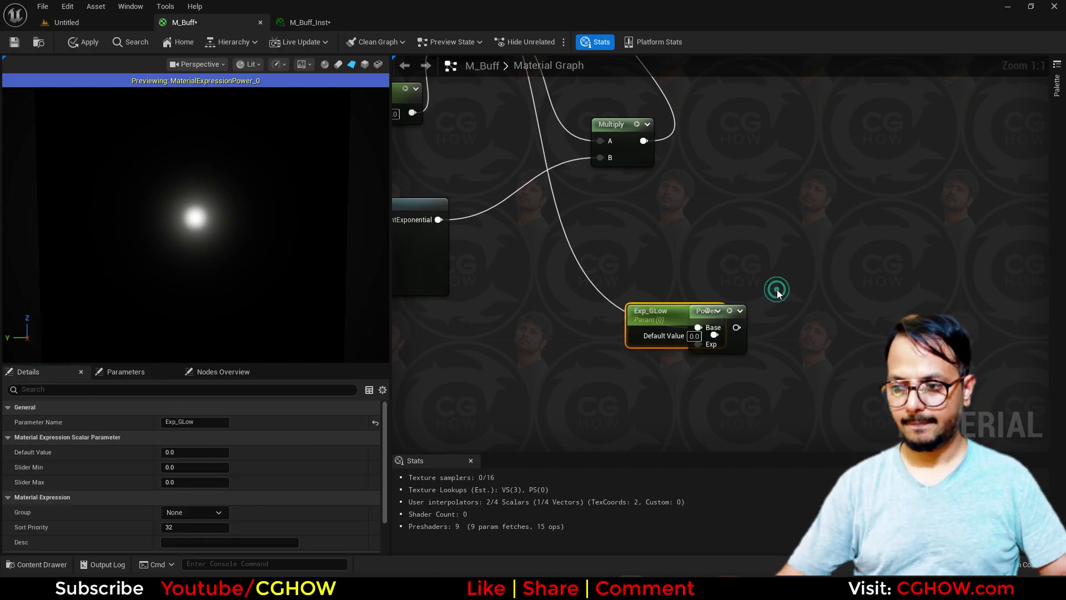
drag(648, 321, 569, 347)
right_drag(775, 309, 725, 316)
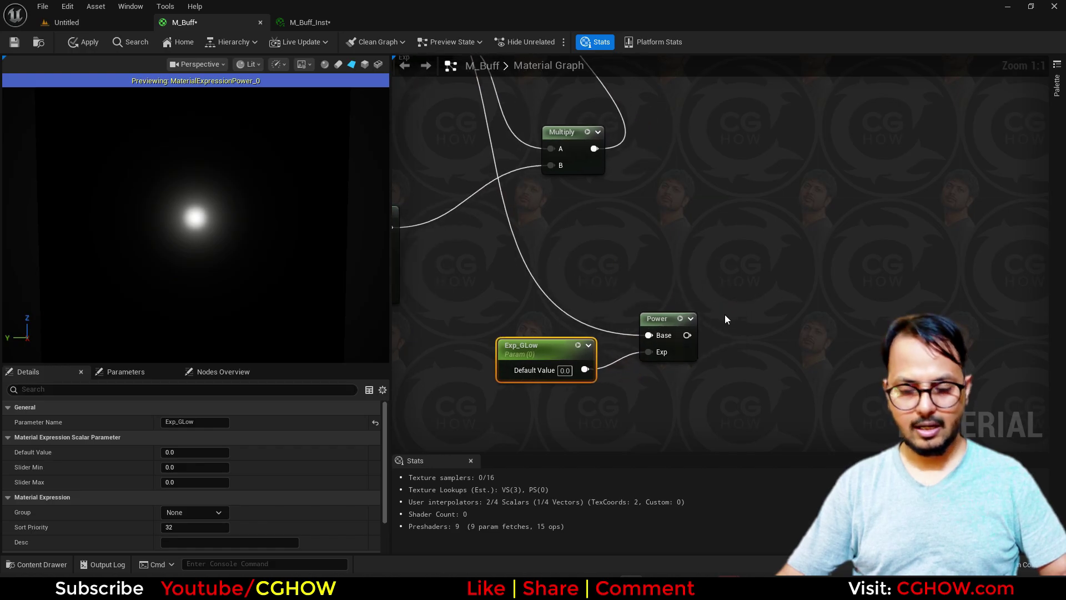
Step: Add a Multiply node after the new Power node and feed the Power output into its A input
key(m)
click(726, 312)
drag(687, 336, 736, 329)
Step: Create a scalar parameter named glow_value with default 1 and connect it to the new Multiply's B input
key(s)
click(671, 386)
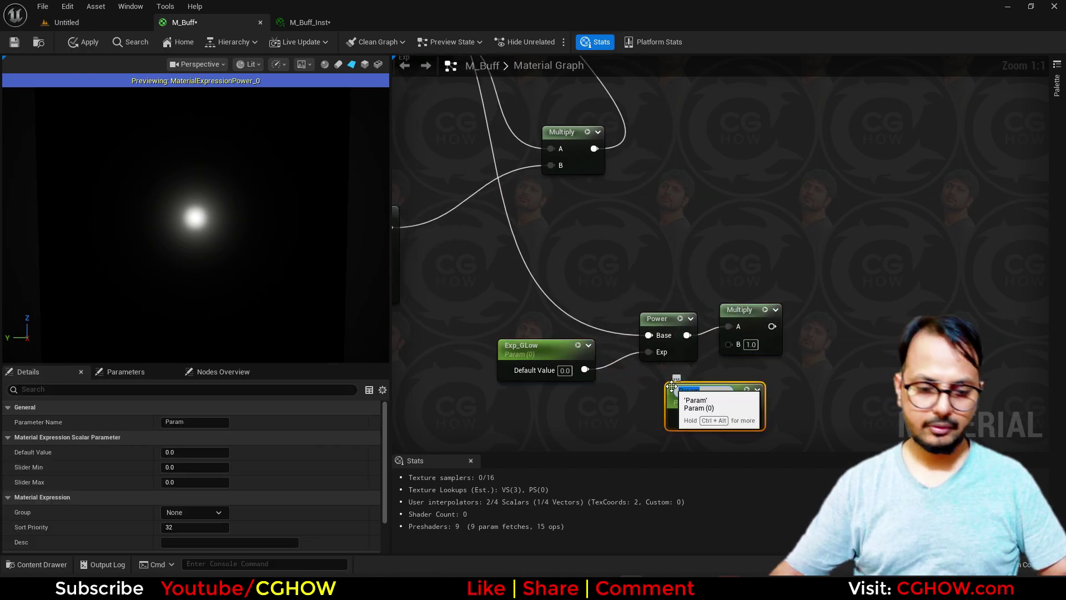
text(glow_value)
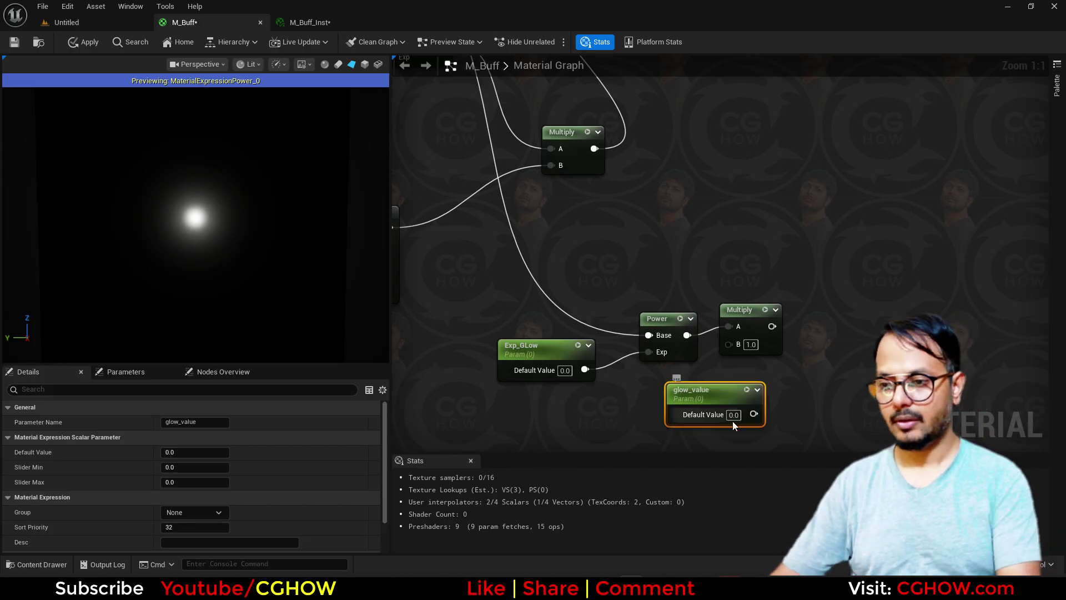
text(1)
key(Return)
drag(753, 414, 735, 337)
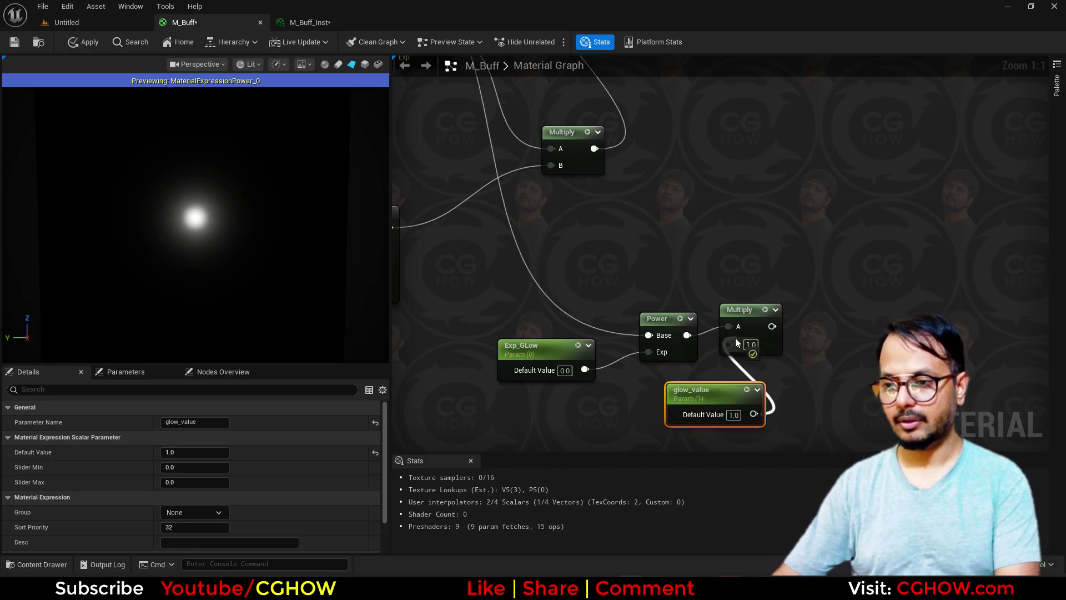
Step: Move the final Multiply and the color_glow parameter away from the ray Multiply to make room between them
scroll(737, 270, down, 2)
right_drag(741, 259, 744, 349)
right_click(744, 349)
scroll(734, 322, down, 1)
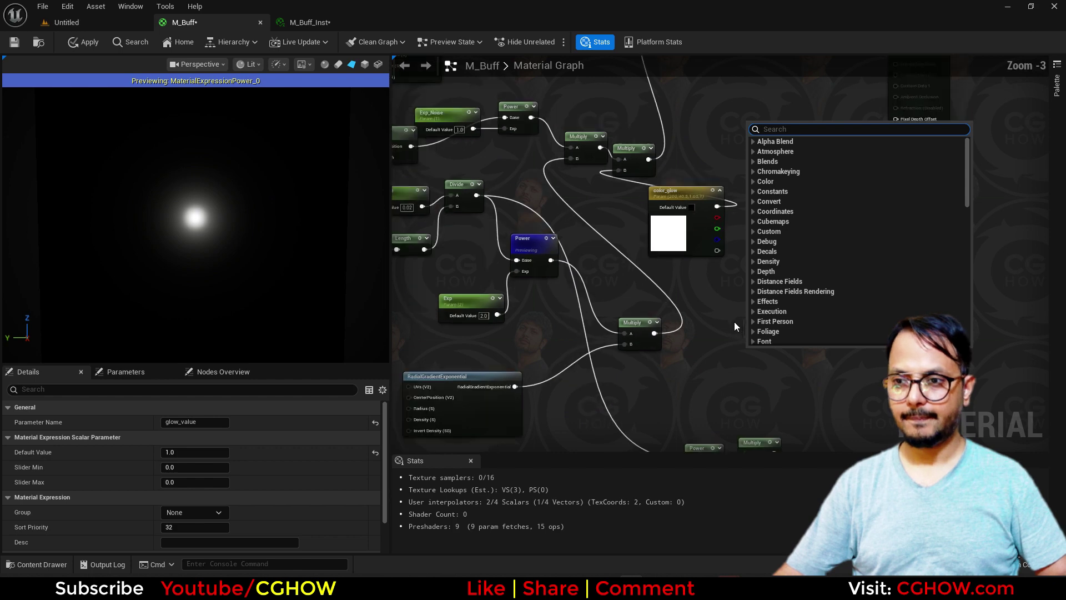
click(708, 307)
drag(642, 167, 775, 161)
drag(690, 228, 780, 235)
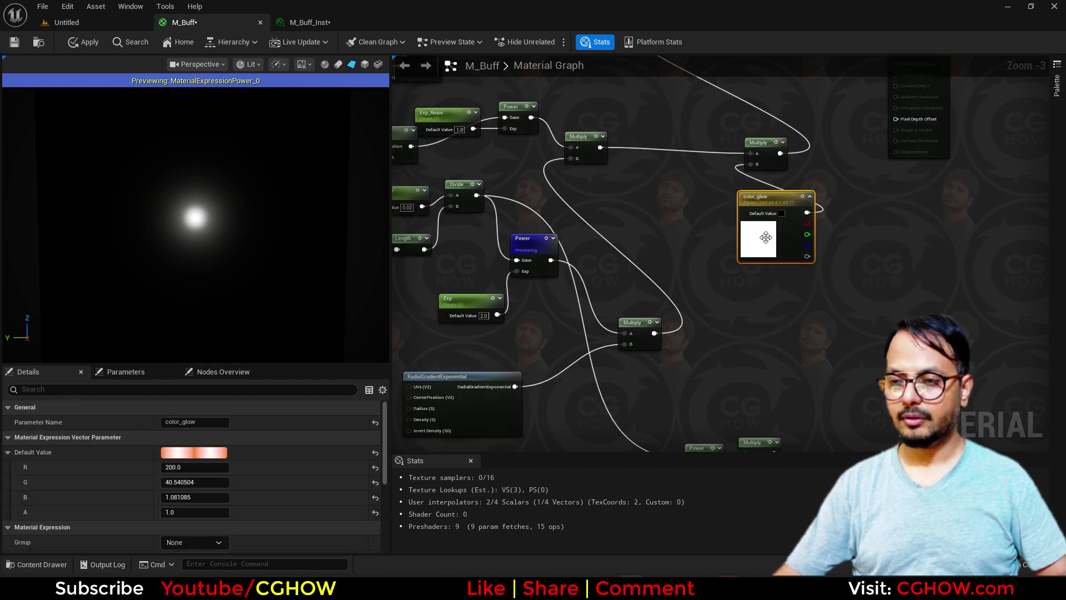
Step: Combine the ray Multiply and the glow_value Multiply in an Add node feeding the color_glow Multiply's A input, and apply the material
right_drag(734, 293, 758, 264)
click(667, 155)
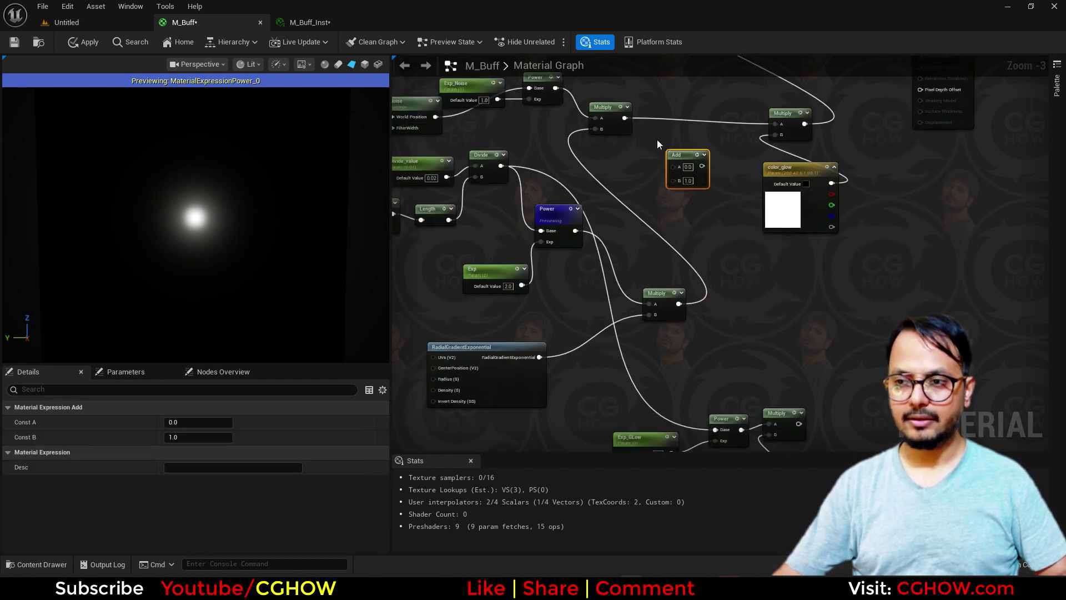
drag(619, 117, 676, 167)
drag(796, 424, 744, 153)
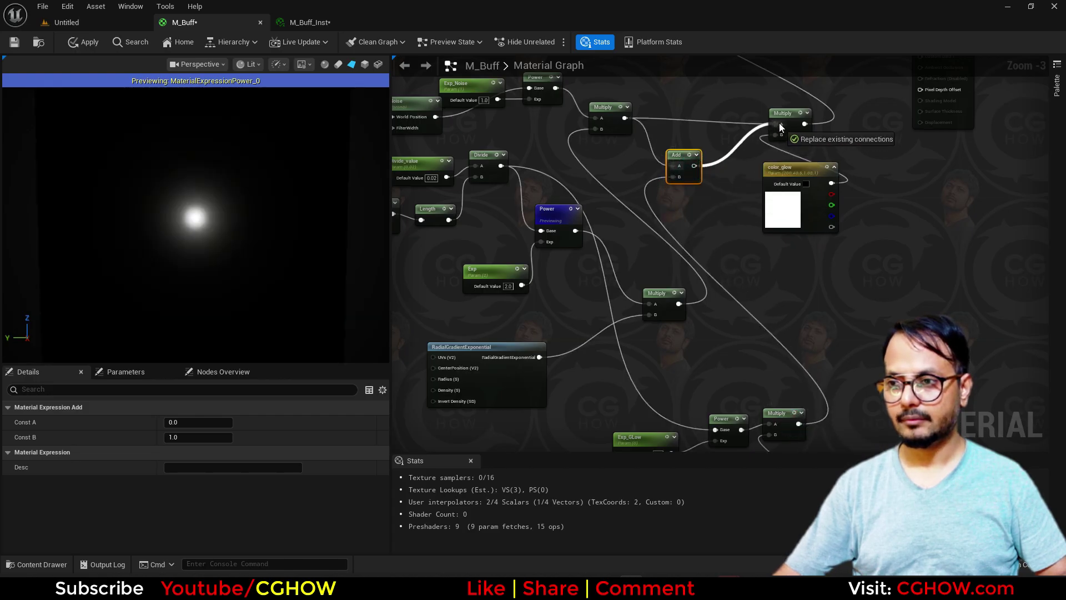
drag(779, 122, 779, 124)
right_drag(755, 337, 760, 238)
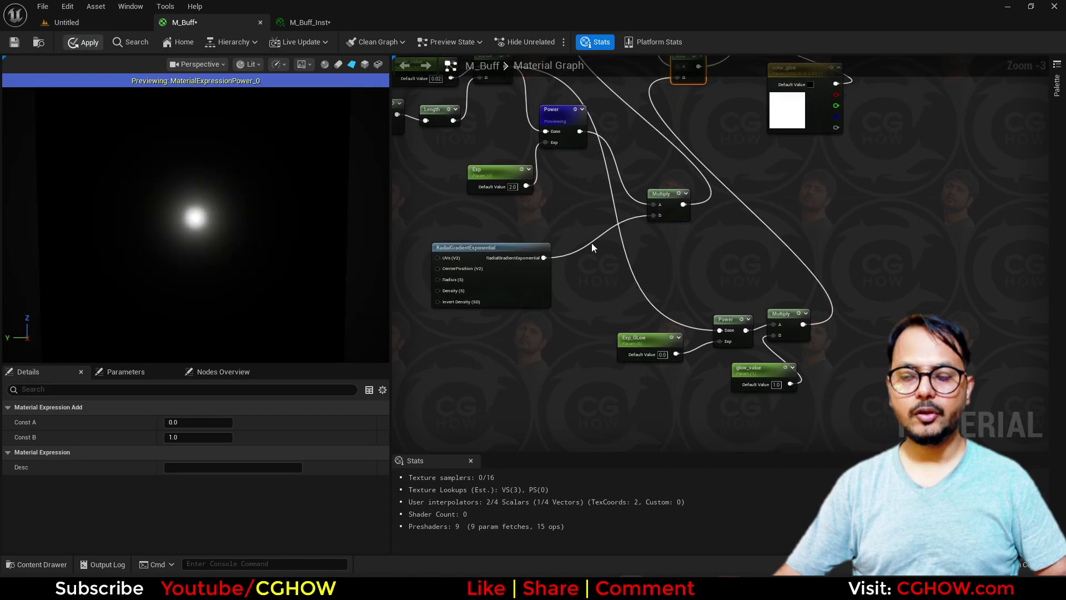
key(ctrl+s)
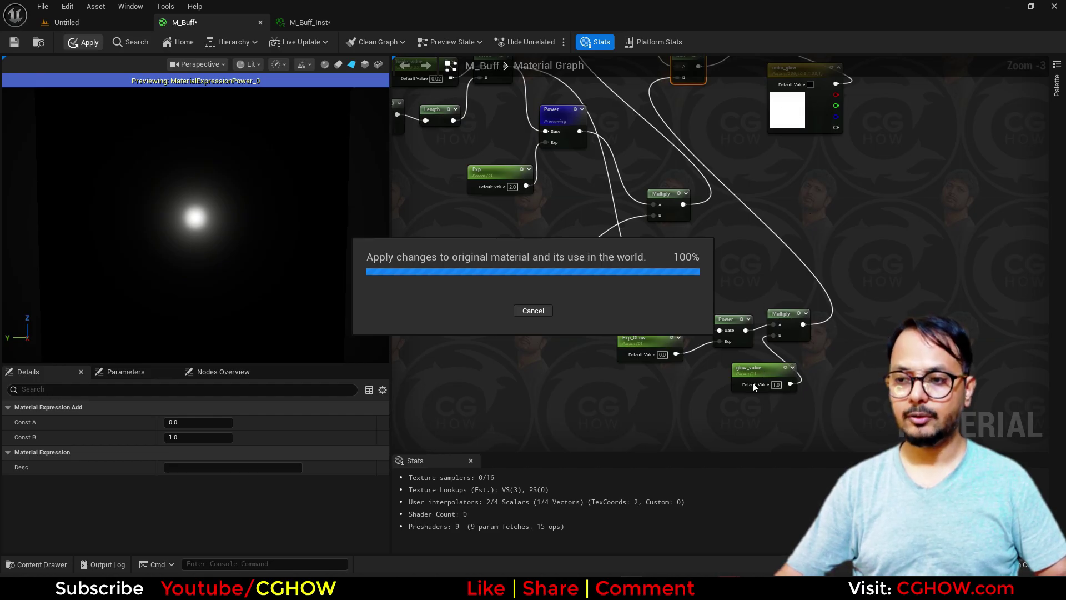
Step: In M_Buff_Inst, enable the Exp_GLow and glow_value overrides and try glow_value at 0, 0.04 and 0.01
click(311, 22)
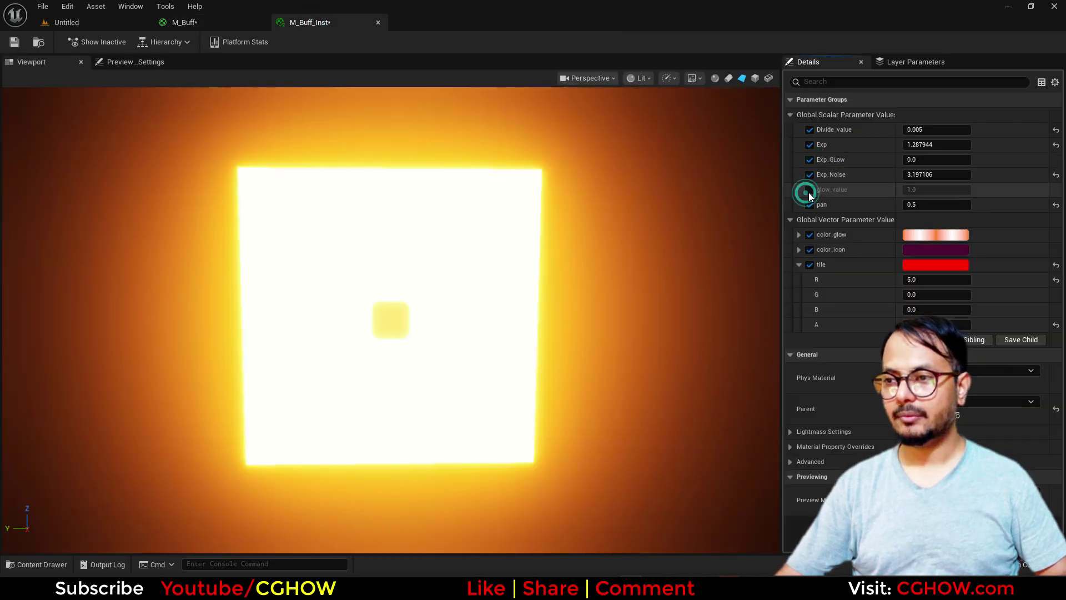
click(937, 190)
text(0)
key(Return)
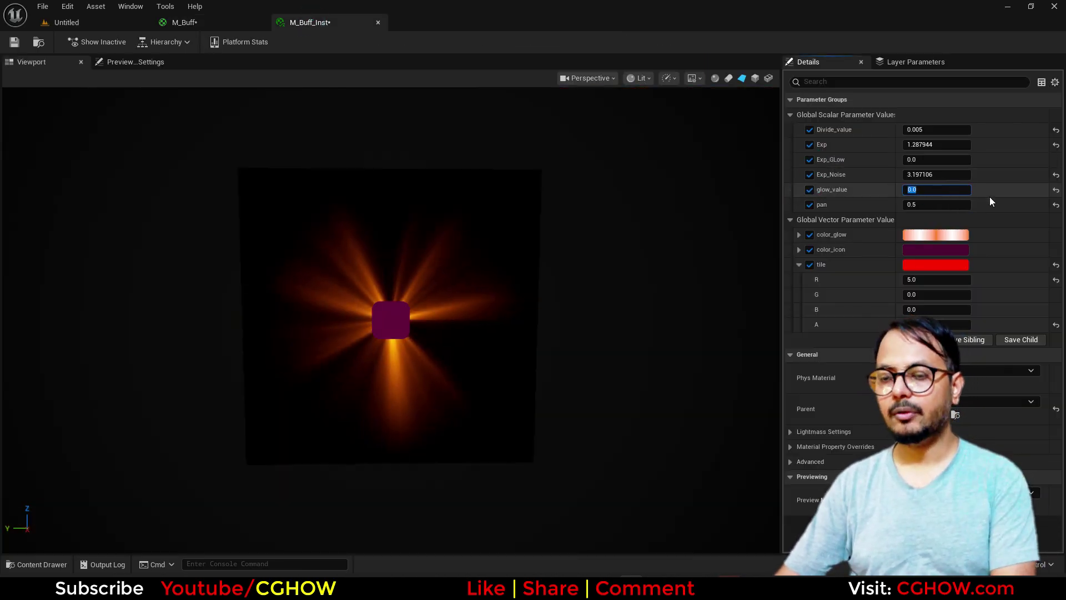
drag(934, 191, 938, 191)
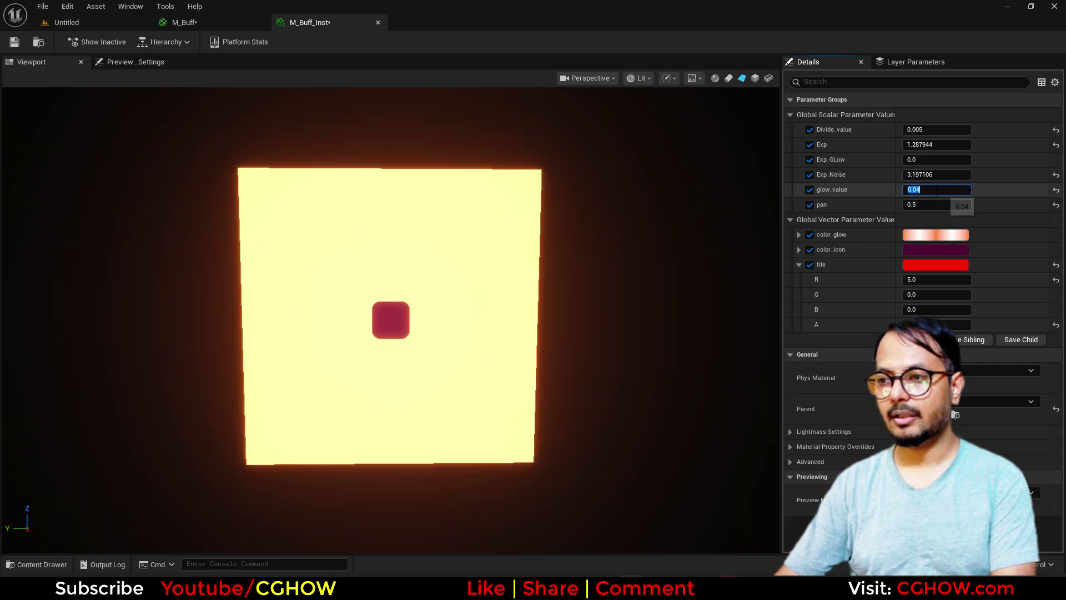
text(.01)
key(Return)
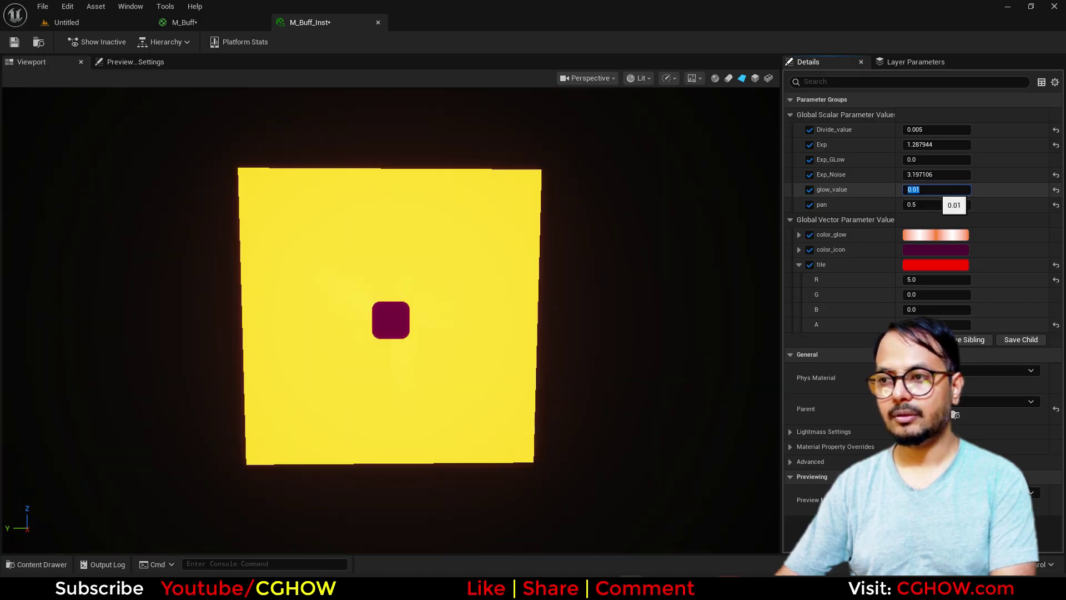
Step: Set Exp_GLow to 1, raise it to about 2.02, and set glow_value to 1
click(926, 159)
text(1)
key(Return)
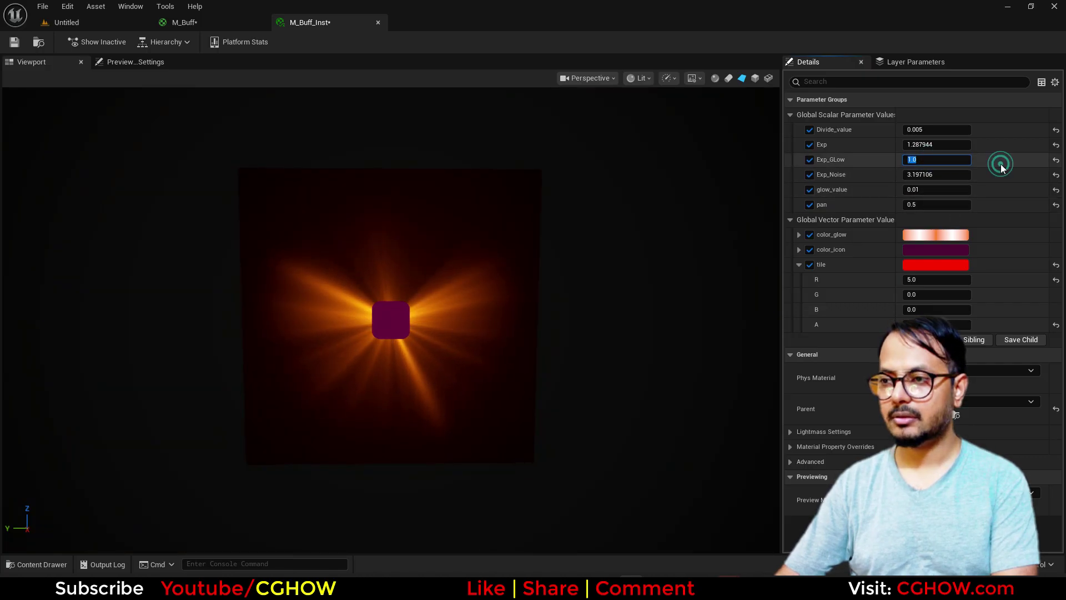
click(1001, 165)
drag(929, 161, 953, 161)
click(928, 192)
text(1)
key(Return)
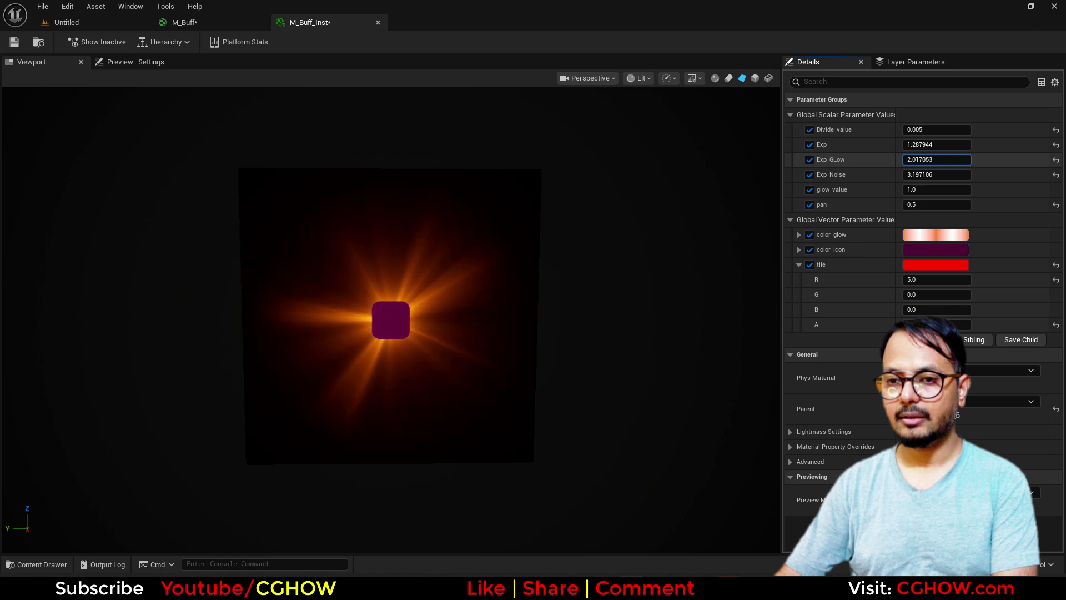
Step: Raise the instance's glow_value to about 14.73 and Exp_GLow to about 2.67
scroll(394, 335, up, 3)
drag(928, 165, 983, 190)
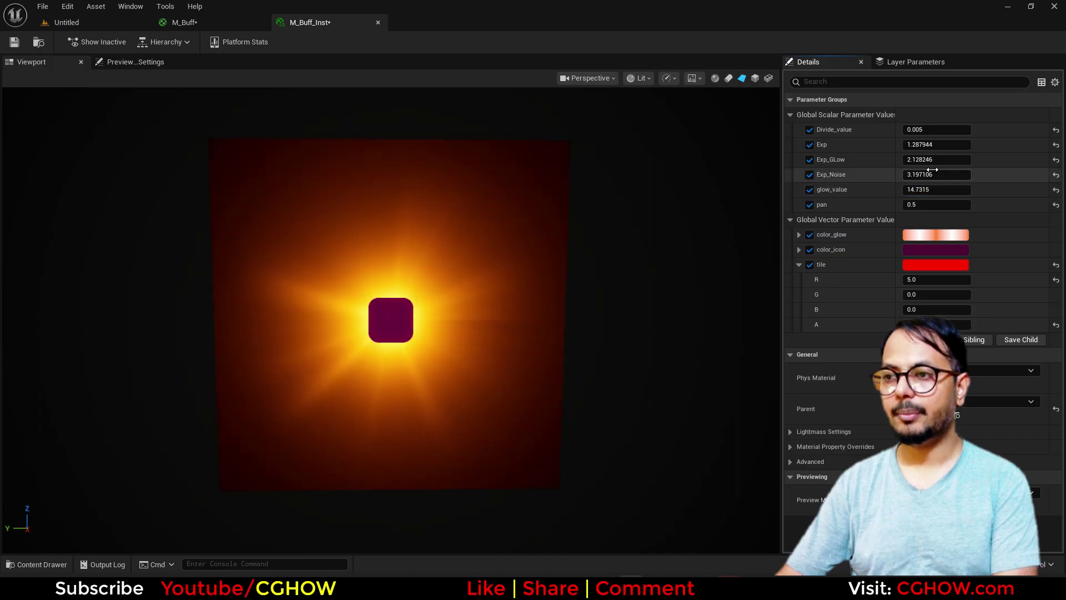
drag(933, 160, 947, 160)
drag(937, 160, 945, 160)
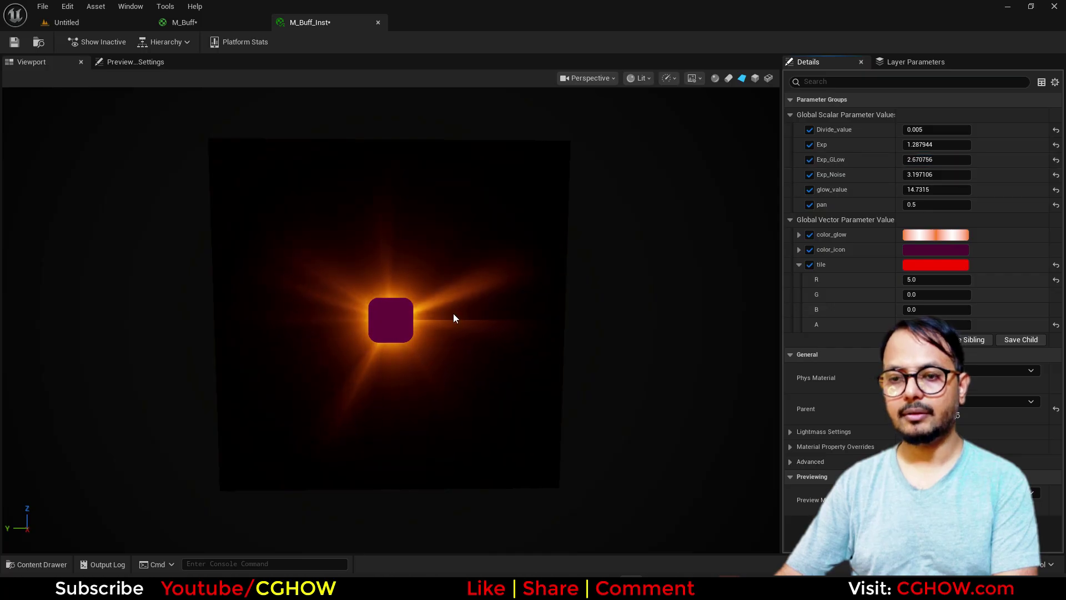
right_drag(401, 346, 466, 351)
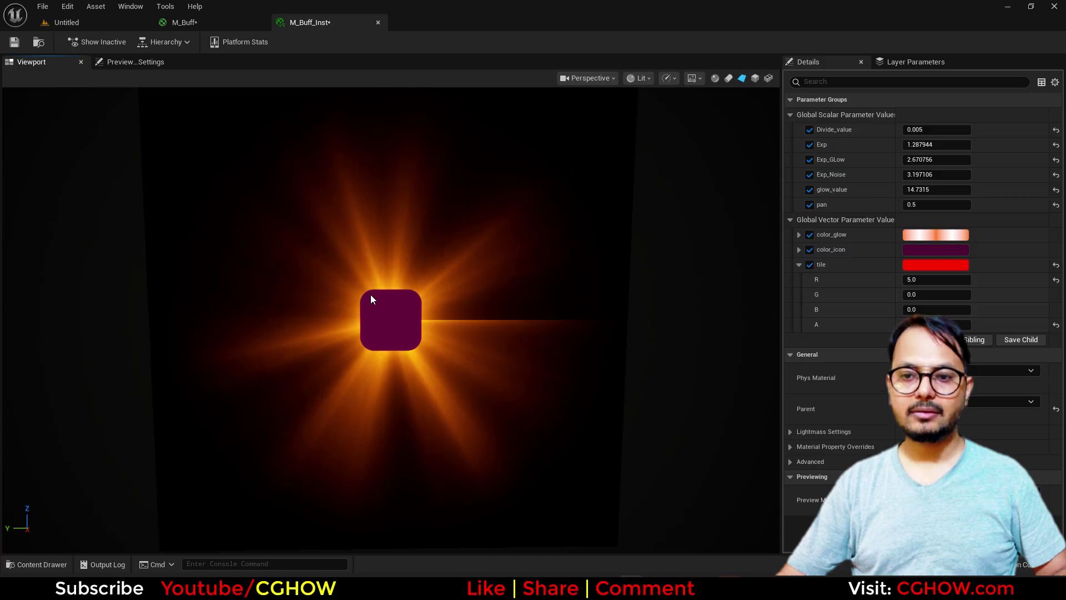
Step: In M_Buff, move the GeneratedRoundRect node with its 0.1 and 0.03 constants away from color_icon into open graph space
click(215, 26)
scroll(514, 239, down, 2)
right_drag(515, 245, 638, 362)
scroll(556, 283, up, 2)
right_drag(599, 281, 588, 357)
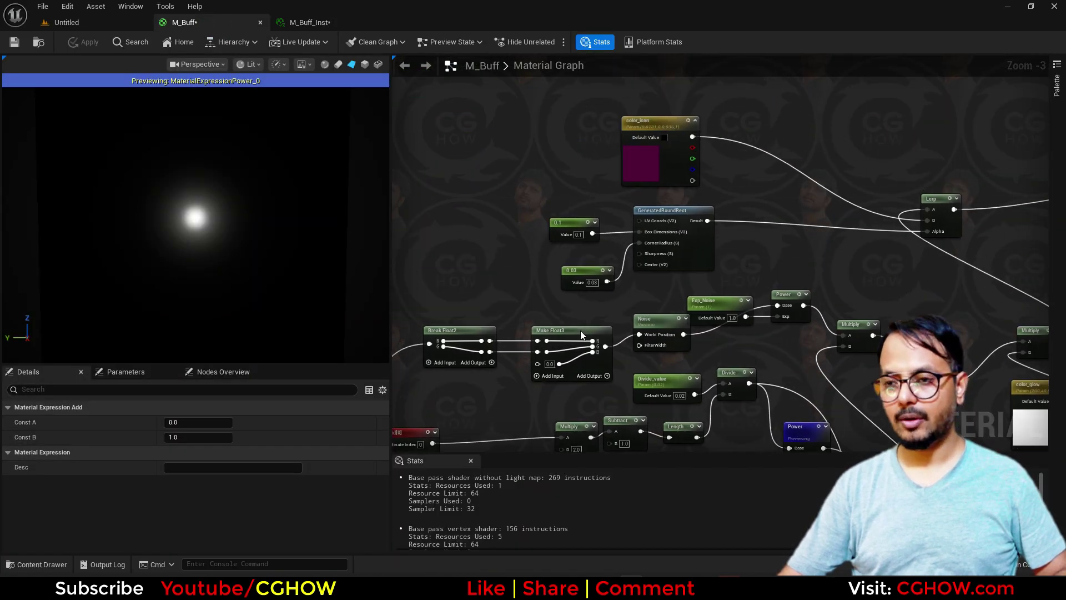
scroll(545, 218, up, 3)
drag(519, 222, 747, 287)
drag(759, 279, 583, 240)
right_drag(548, 295, 623, 375)
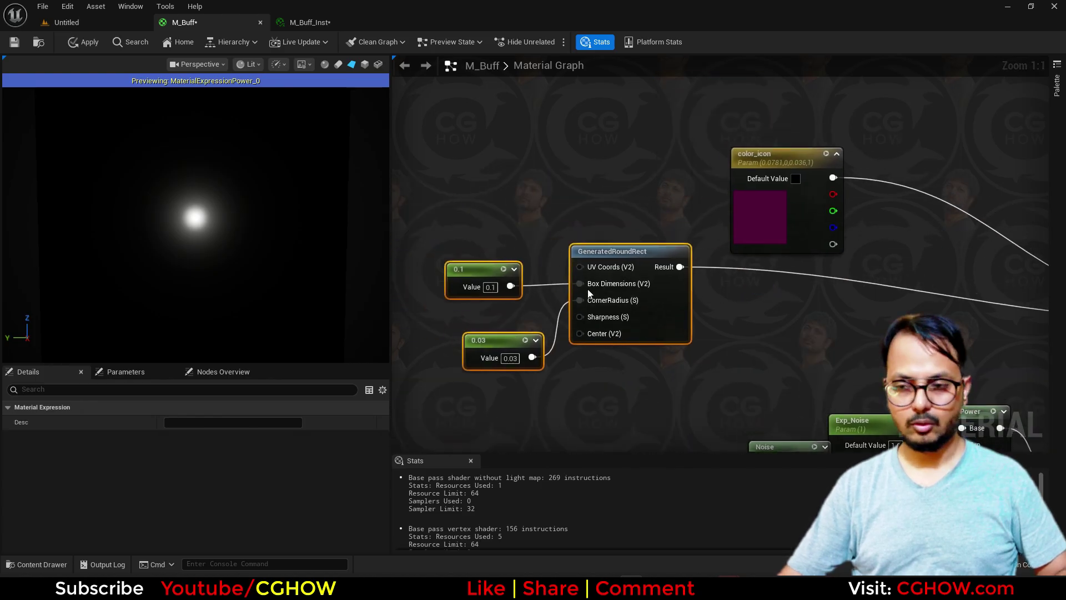
Step: Duplicate the GeneratedRoundRect node with its 0.1 and 0.03 constants and place the copy above the original
key(ctrl+c)
key(ctrl+v)
right_drag(517, 184, 499, 248)
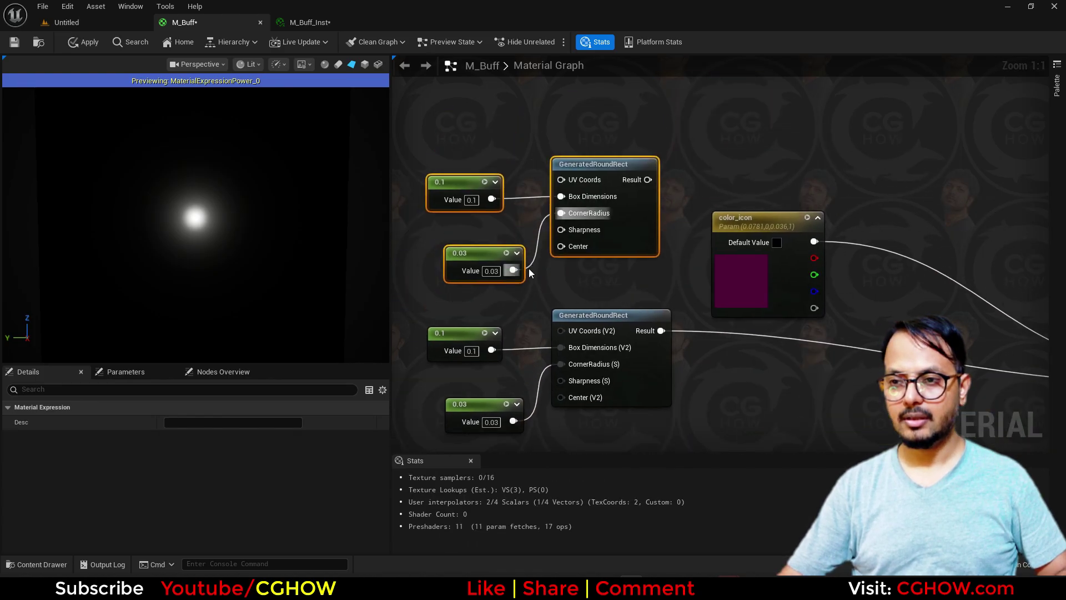
drag(468, 254, 453, 202)
click(498, 241)
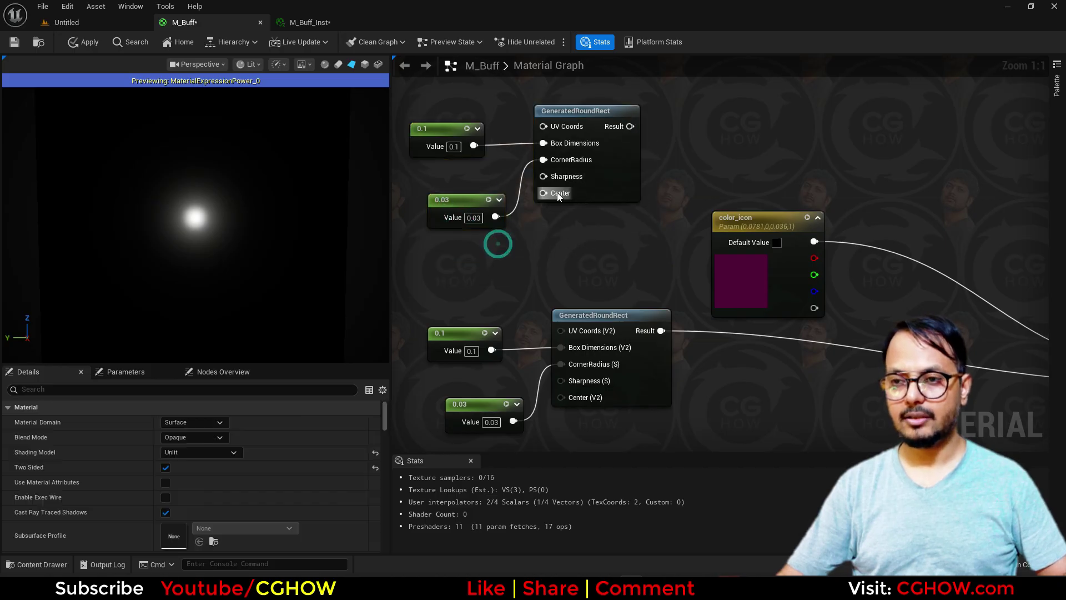
Step: Reposition the upper GeneratedRoundRect node and connect a new 0 constant to its Sharpness input
drag(596, 169, 638, 185)
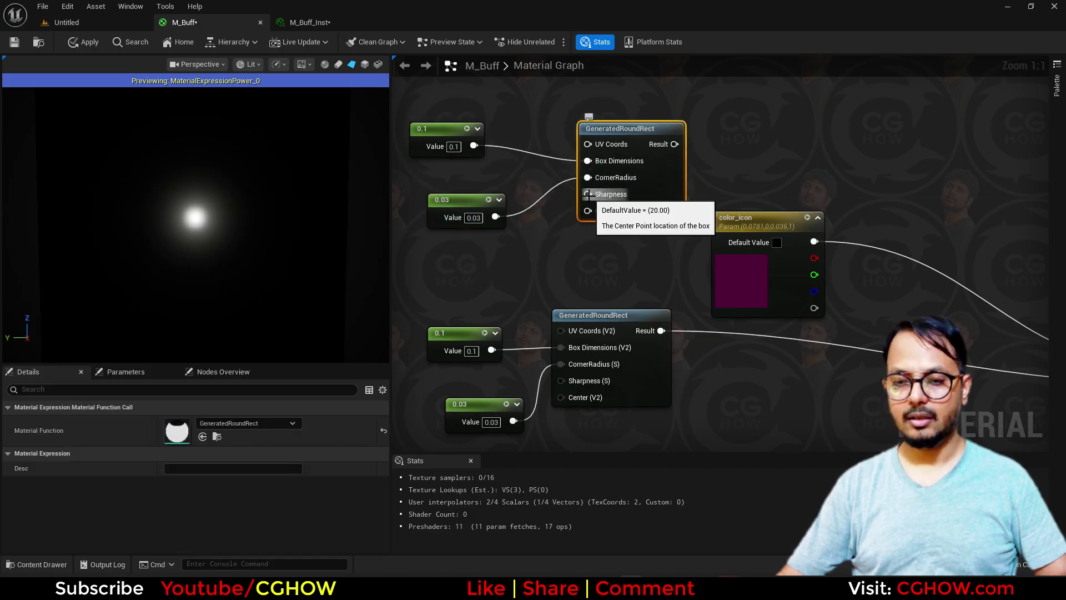
click(502, 244)
drag(562, 262, 593, 211)
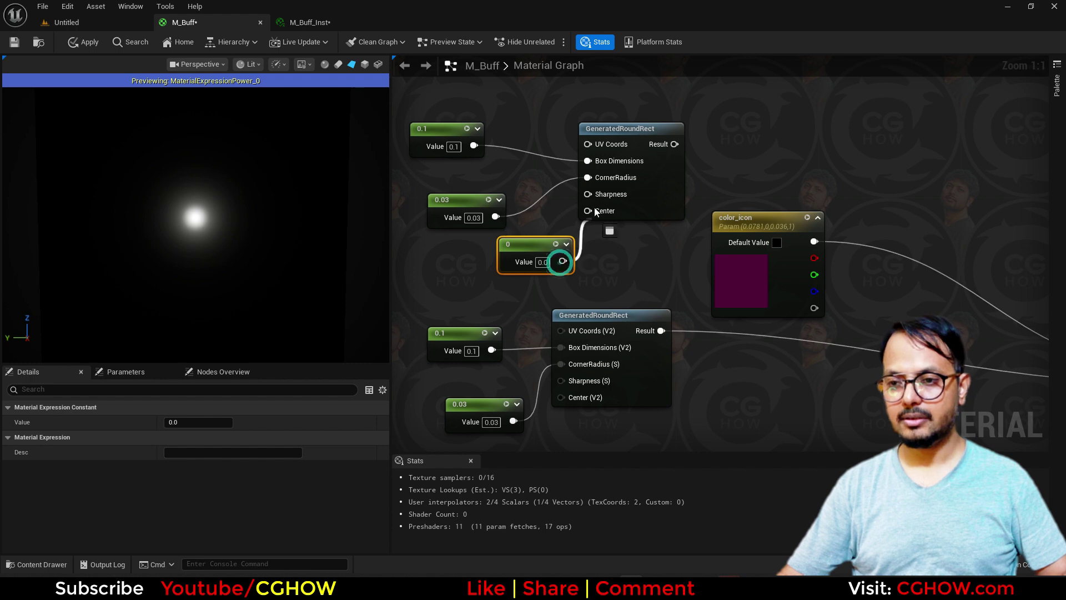
Step: Add a Sine node fed by the upper GeneratedRoundRect result and preview it
right_drag(692, 185, 606, 234)
drag(588, 192, 618, 181)
text(si)
click(644, 211)
key(space)
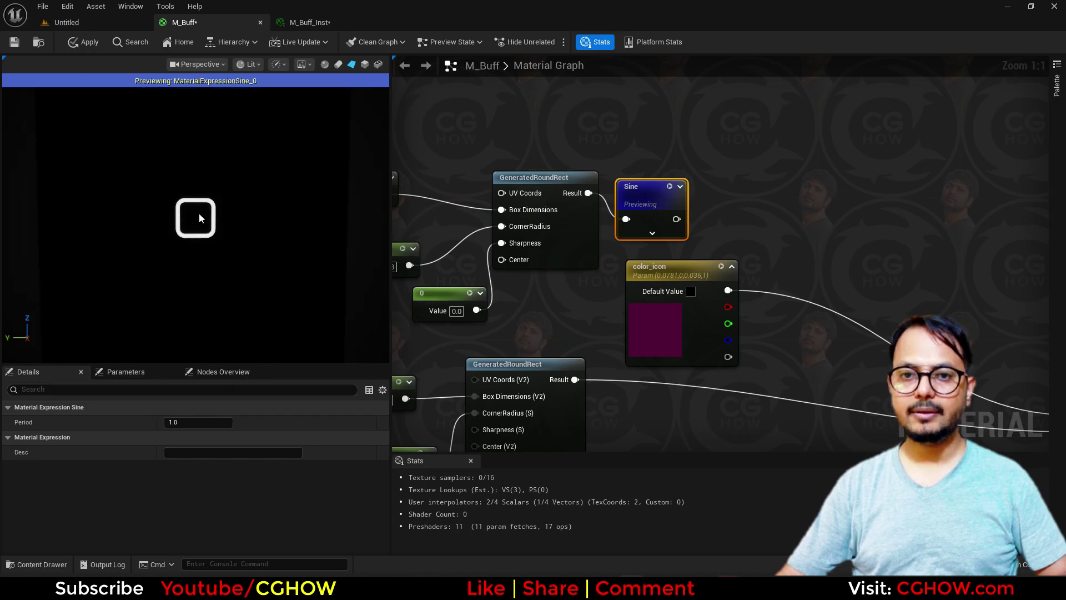
Step: Combine the Sine and Lerp outputs with an Add node feeding Emissive Color, apply, and check the result in M_Buff_Inst
scroll(690, 261, down, 2)
right_drag(664, 261, 647, 235)
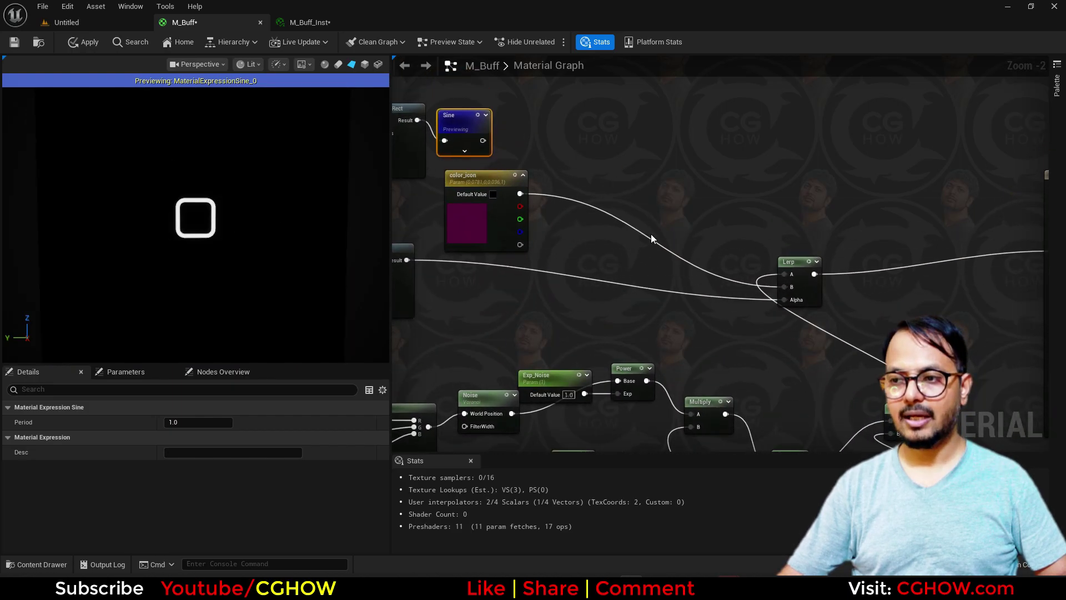
right_drag(863, 258, 776, 258)
click(740, 280)
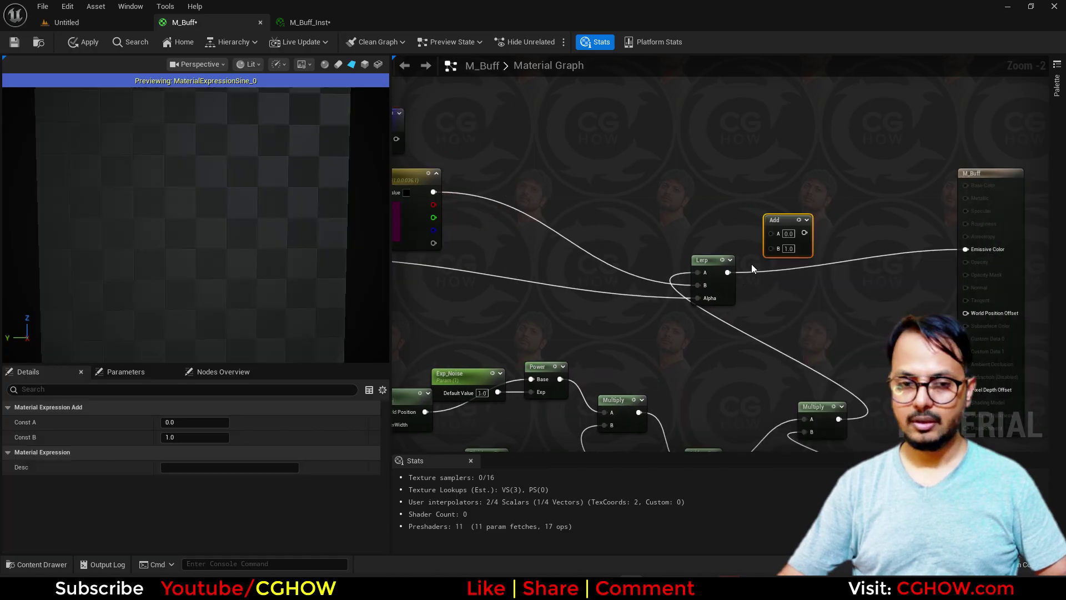
drag(778, 249, 777, 248)
right_drag(459, 143, 504, 160)
drag(440, 156, 1010, 267)
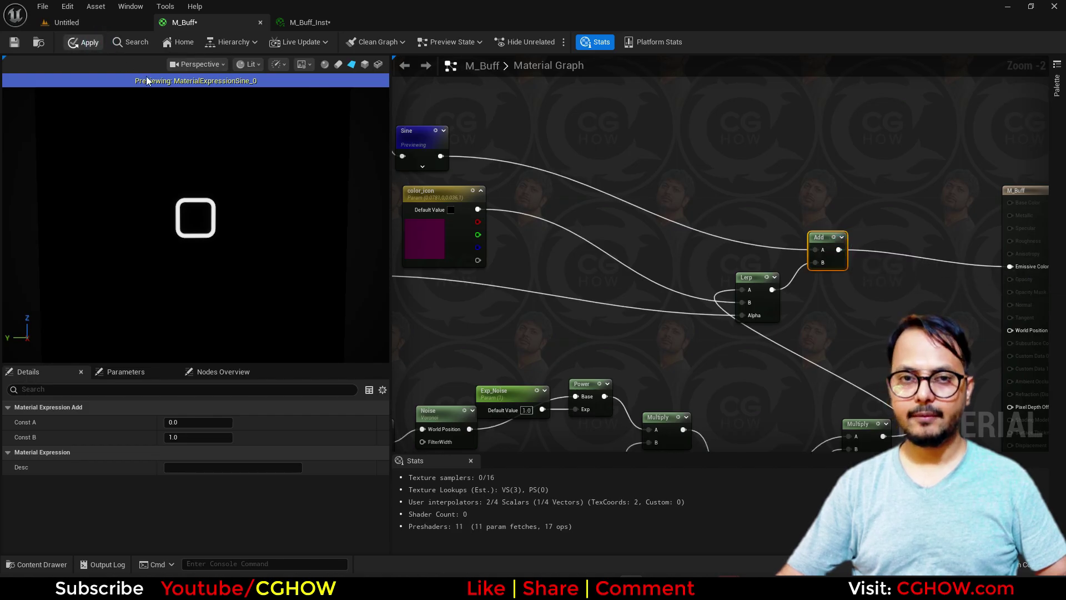
click(309, 22)
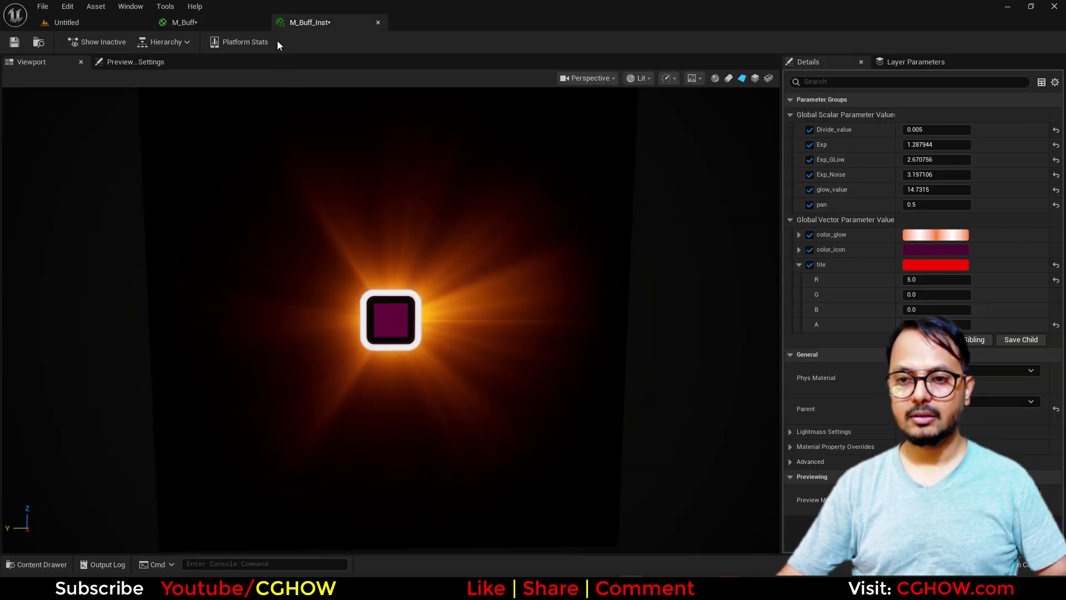
Step: Back in M_Buff, insert a Saturate node between the Sine and the Add node
click(228, 23)
drag(531, 171, 907, 266)
text(sa)
click(682, 162)
Step: Move the upper GeneratedRoundRect's two constants farther away, set its CornerRadius constant to 0.02, and apply the material
right_drag(555, 194, 767, 223)
scroll(541, 205, up, 2)
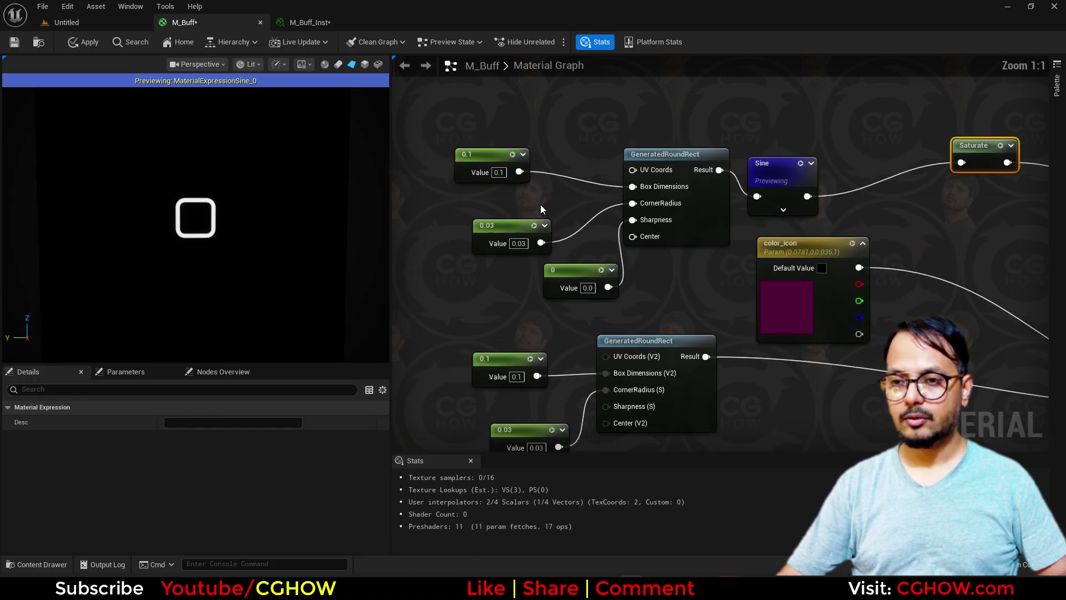
drag(463, 126, 553, 253)
drag(518, 219, 483, 201)
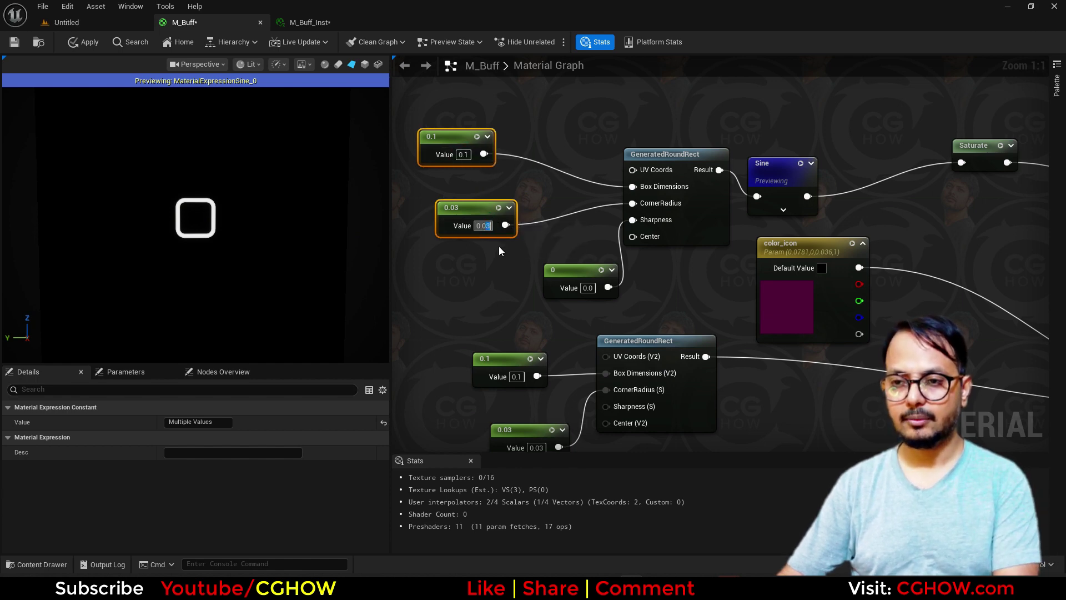
click(86, 48)
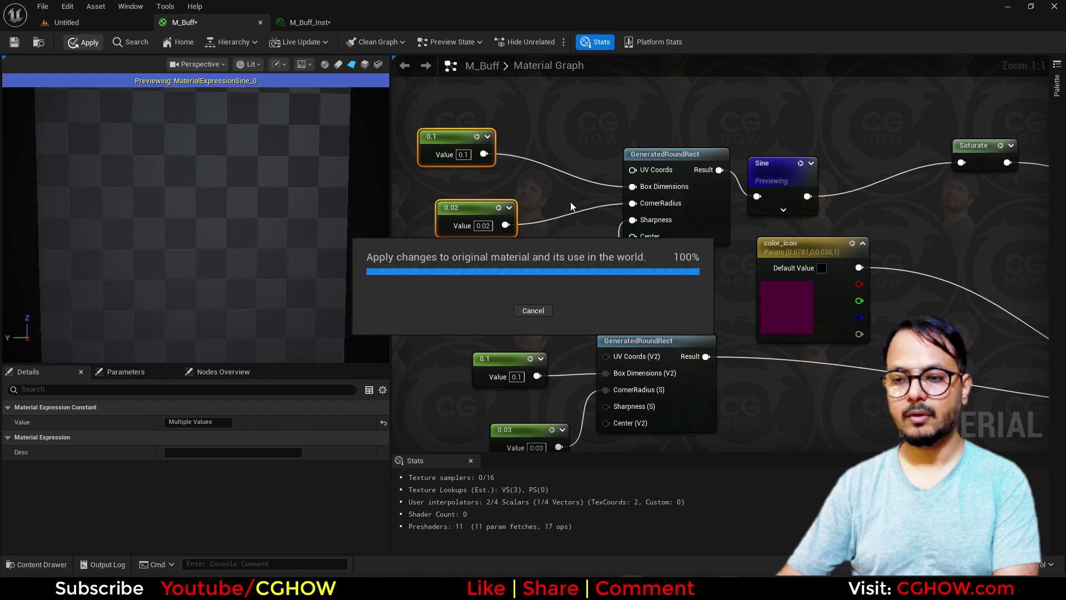
Step: Set the upper GeneratedRoundRect's Box Dimensions constant to 0.08, apply, and check the outline in M_Buff_Inst
click(462, 154)
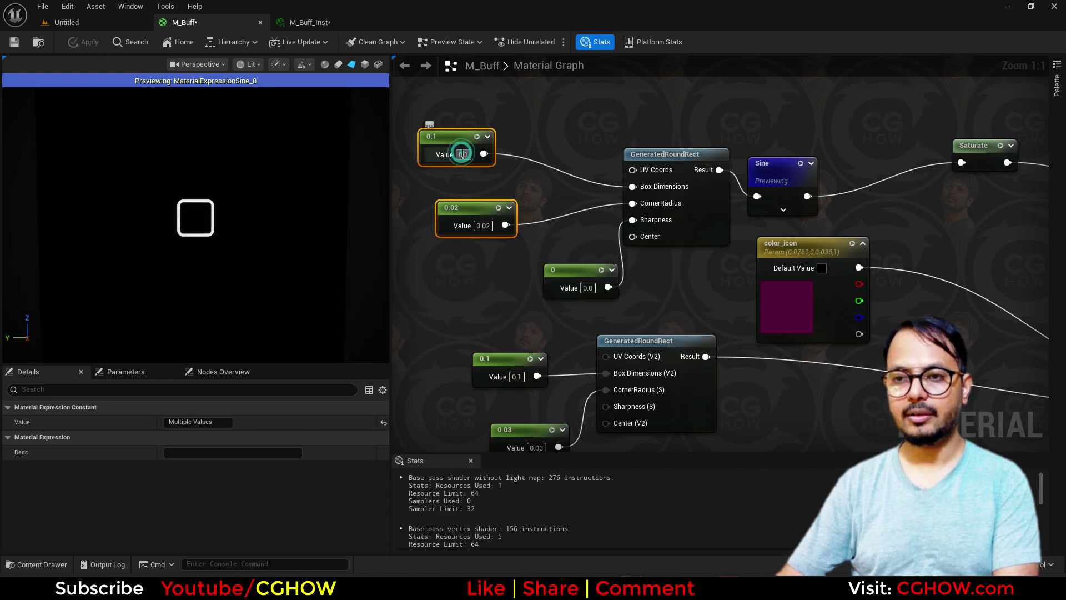
text(0.08)
key(Return)
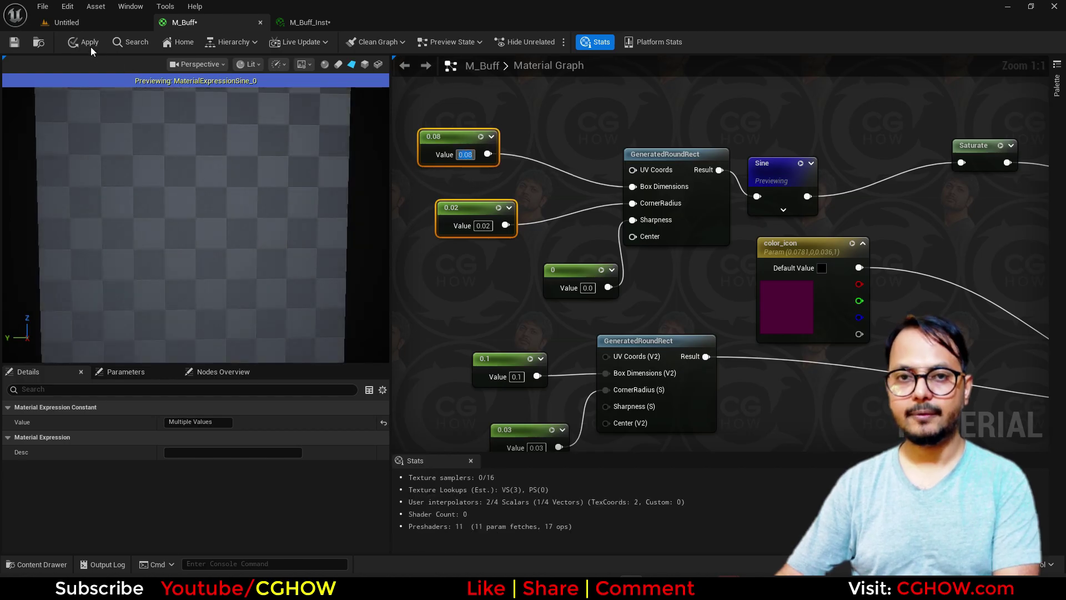
click(305, 22)
scroll(497, 313, down, 1)
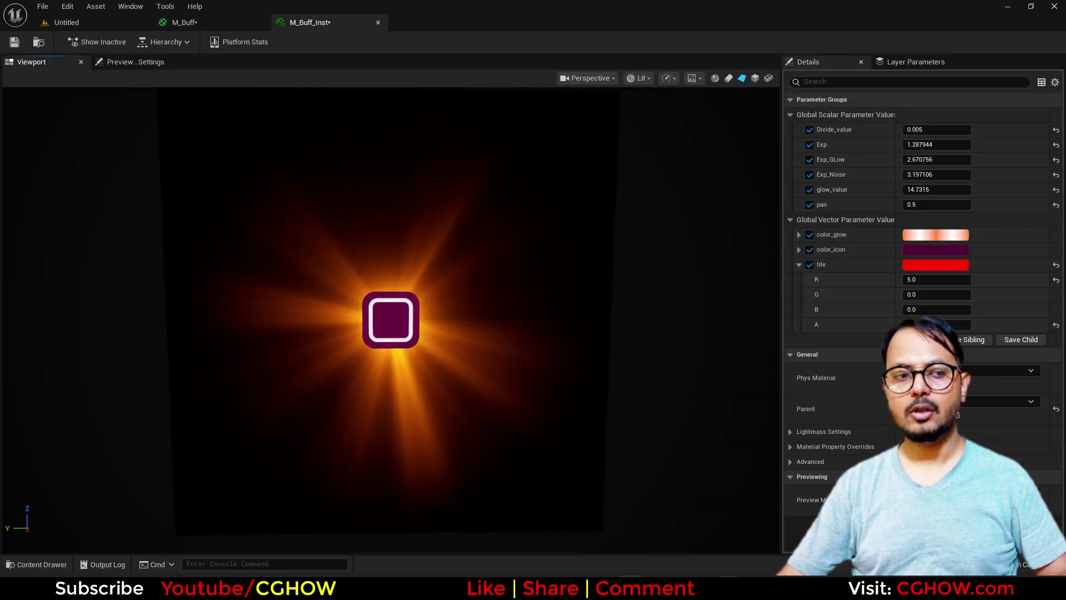
mouse_move(522, 386)
mouse_down()
mouse_move(588, 372)
mouse_move(523, 378)
mouse_up()
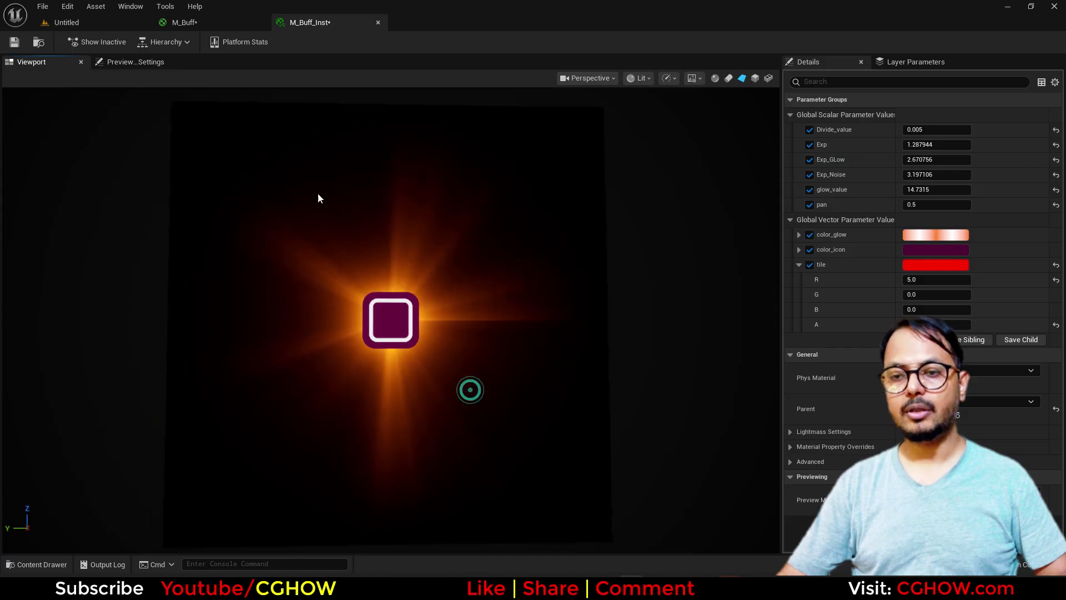
Step: Return to M_Buff and place a new Add node between the Lerp and the material output node
click(192, 24)
scroll(692, 268, down, 2)
right_drag(781, 289, 431, 243)
scroll(650, 258, down, 1)
right_drag(753, 274, 798, 226)
scroll(768, 235, up, 1)
right_drag(734, 252, 826, 256)
scroll(822, 257, down, 1)
right_drag(755, 271, 733, 230)
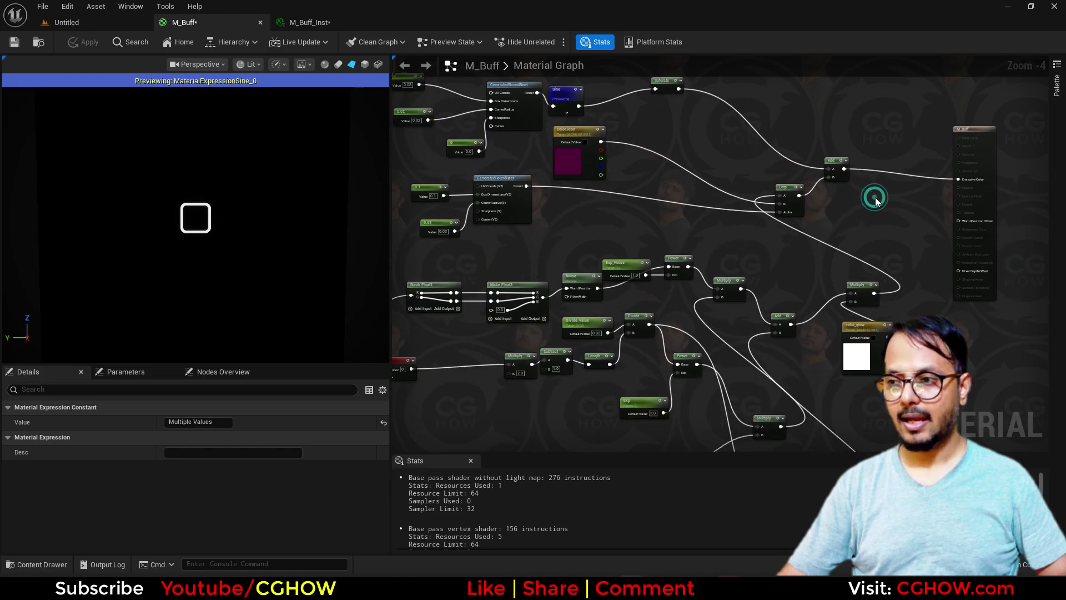
click(875, 200)
Step: Set the M_Buff material's Blend Mode to Translucent
click(985, 147)
click(201, 438)
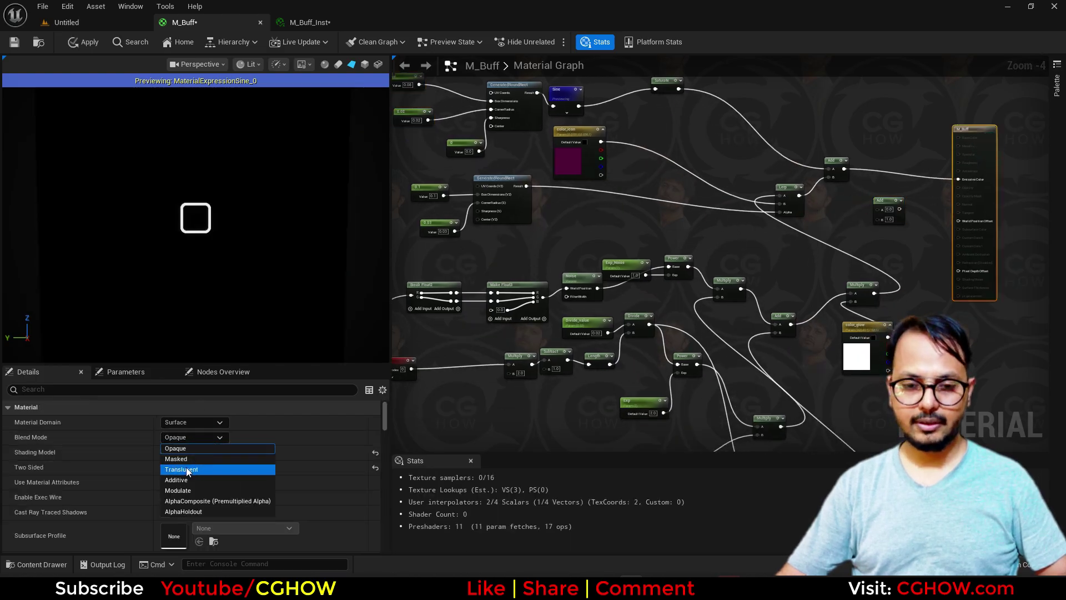
click(186, 471)
Step: Connect the Saturate output to the new Add node's A and the lower GeneratedRoundRect result to its B
scroll(869, 233, up, 2)
right_drag(448, 223, 604, 227)
scroll(511, 218, down, 1)
drag(447, 186, 919, 232)
right_drag(649, 55, 644, 84)
drag(645, 84, 913, 246)
Step: Create another Add node that sums the icon-shapes Add with the Add combining the noise rays and glow
right_drag(941, 278, 760, 266)
click(761, 271)
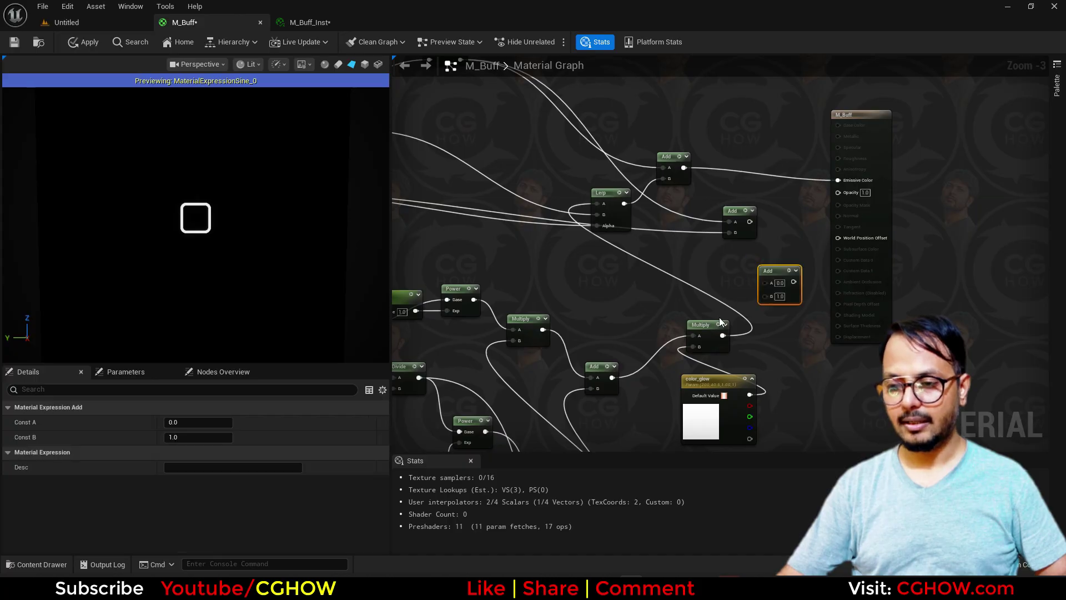
drag(612, 377, 766, 296)
drag(749, 222, 767, 284)
scroll(902, 175, up, 3)
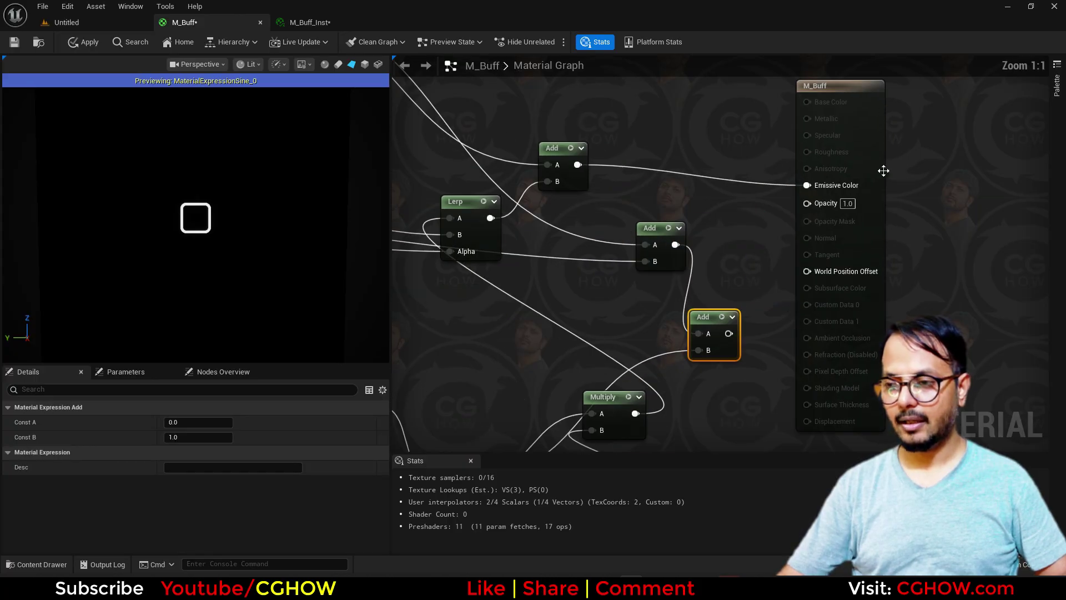
Step: Move the material output node aside and route the final Add through a new Multiply node into Opacity
drag(878, 170, 983, 170)
key(m)
click(769, 300)
drag(729, 333, 914, 204)
Step: Create a scalar parameter named opacity with default value 1, connect it to the opacity Multiply's B, and apply
key(s)
click(786, 321)
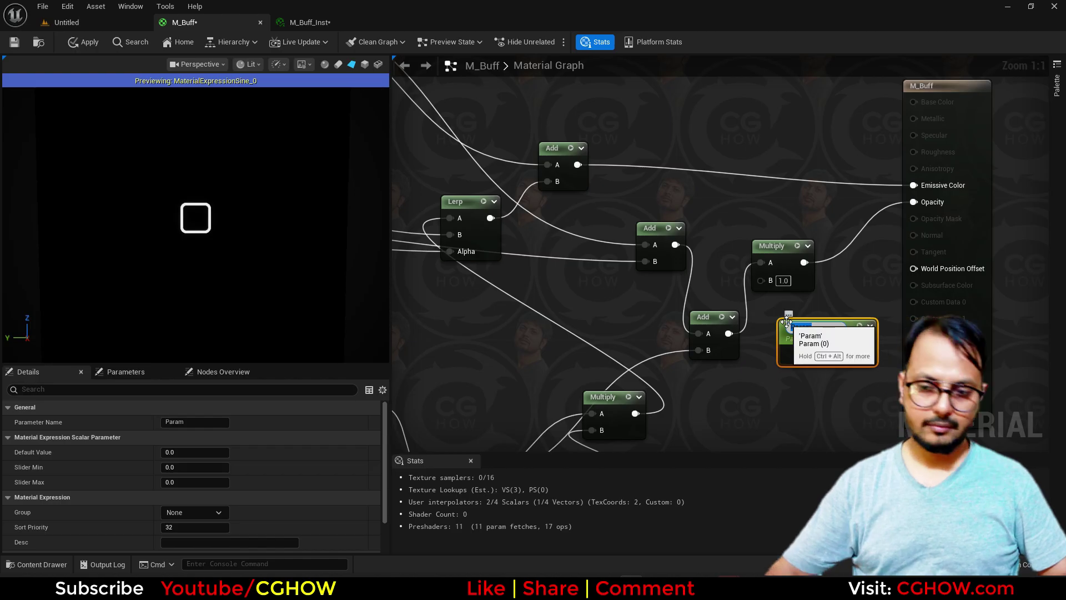
text(opacit)
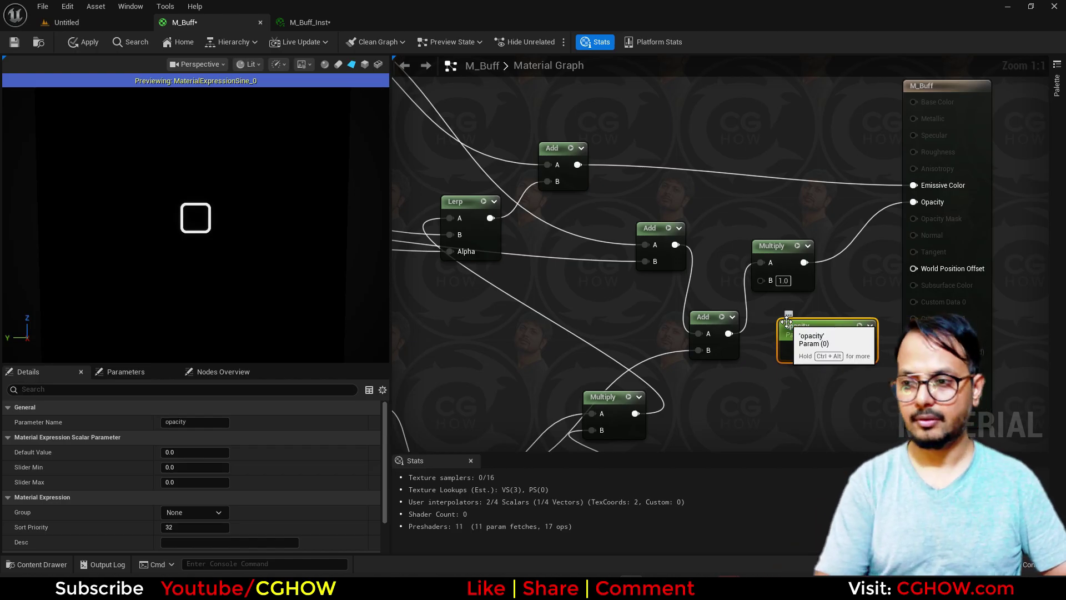
text(y)
key(Return)
drag(867, 351, 761, 280)
click(84, 42)
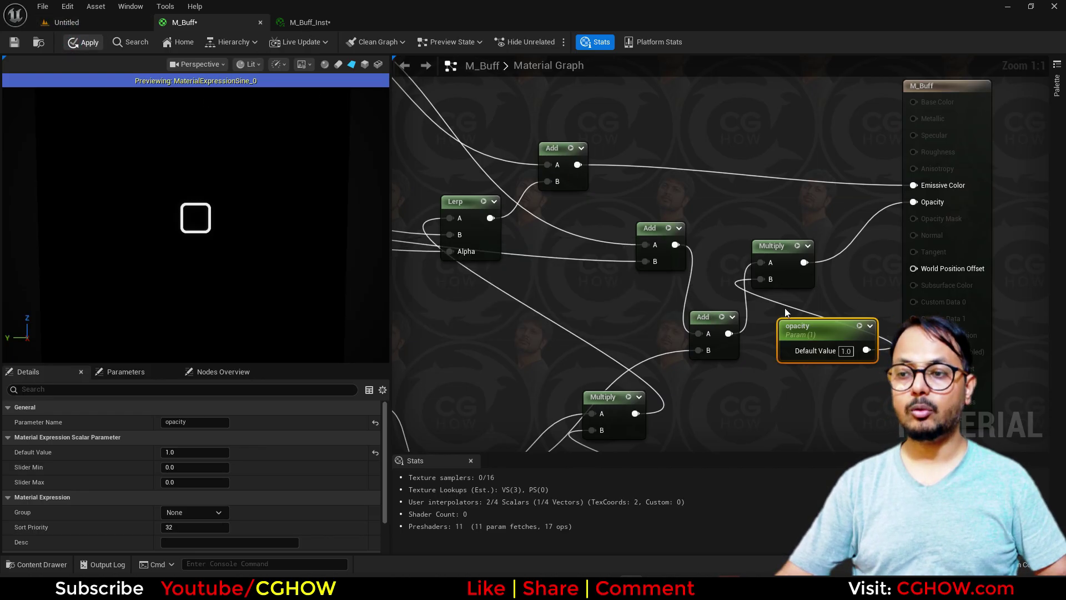
Step: In M_Buff_Inst, raise opacity to about 380.59 and inspect the translucent effect from several view angles
click(294, 22)
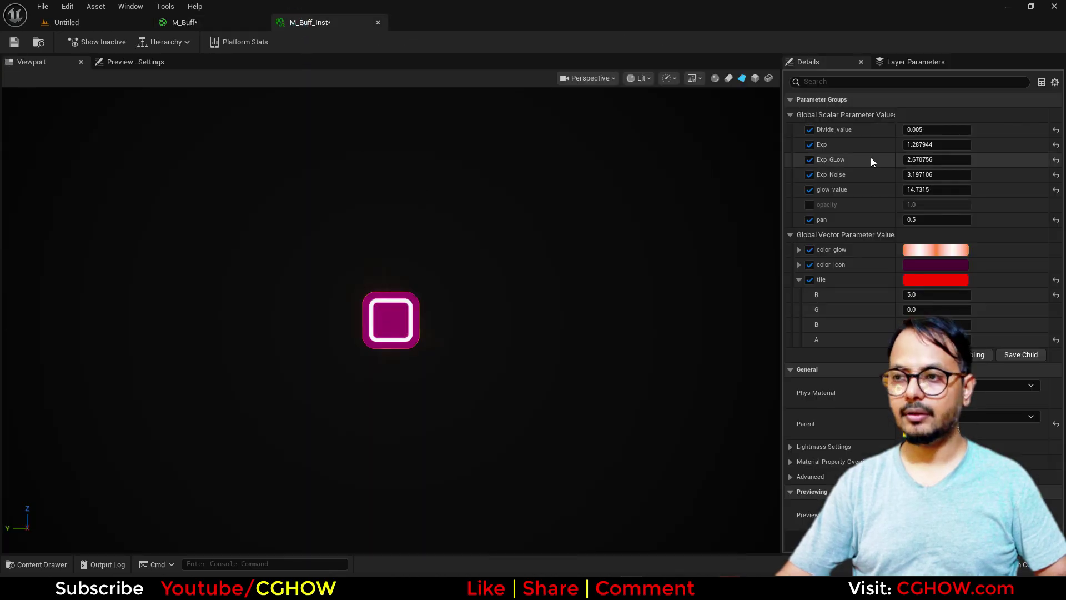
drag(936, 205, 1000, 205)
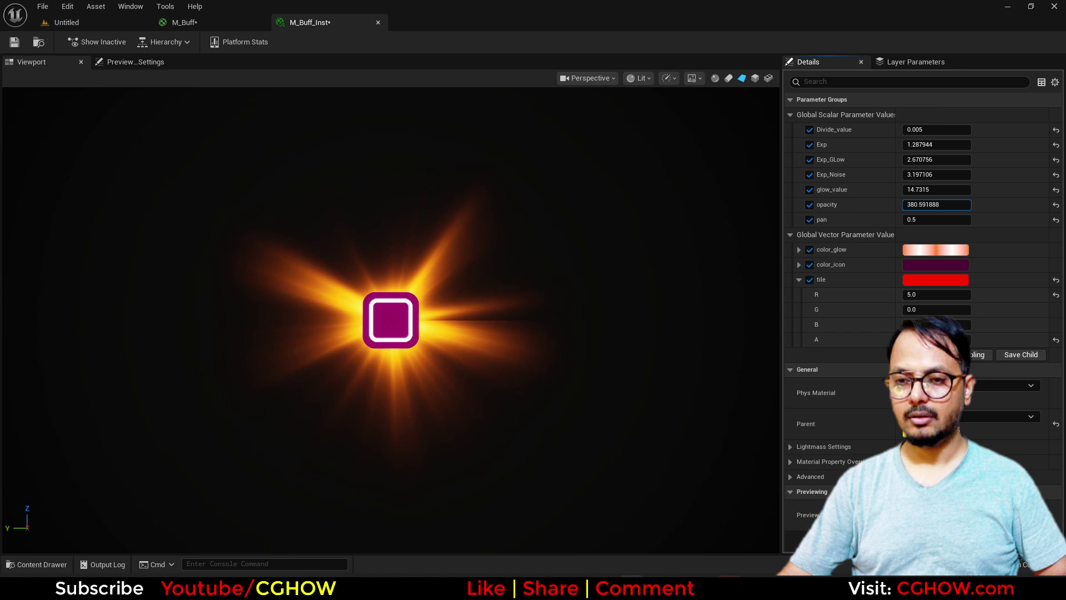
mouse_move(607, 300)
mouse_down()
mouse_move(355, 304)
mouse_move(588, 305)
mouse_up()
scroll(405, 353, up, 6)
drag(406, 353, 436, 350)
scroll(424, 353, down, 6)
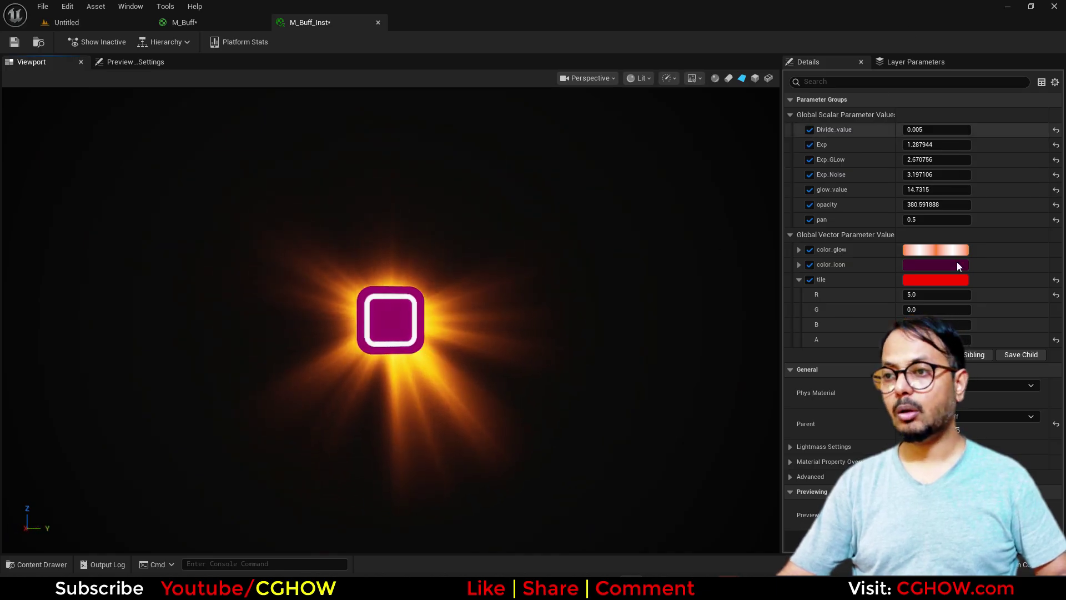
drag(487, 339, 472, 339)
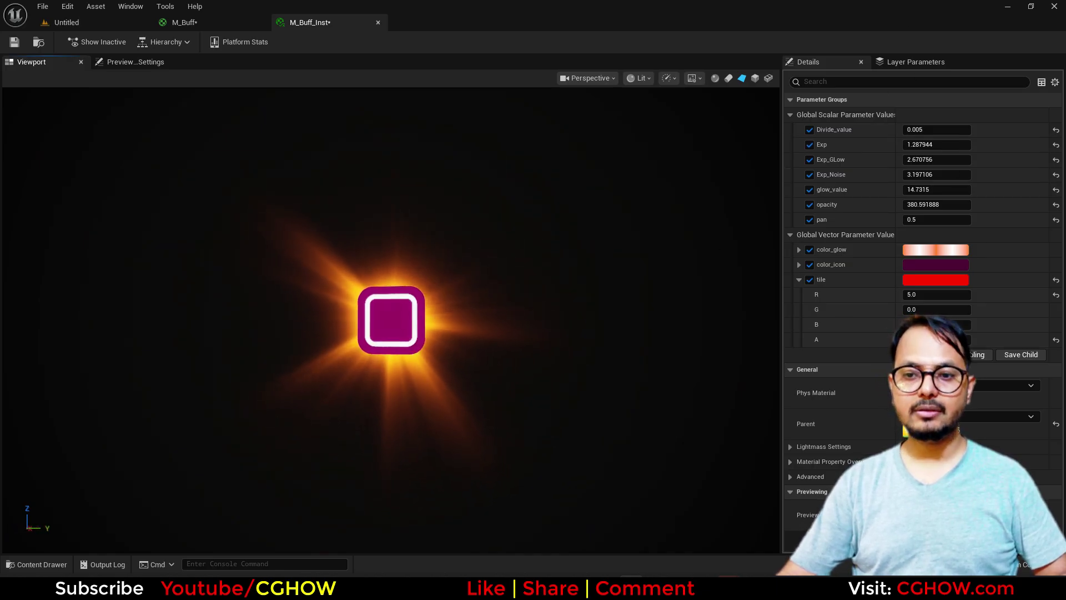
Step: Try the instance's pan at 5, settle on 2, and view the ray animation
click(930, 220)
text(5)
key(Return)
text(2)
key(Return)
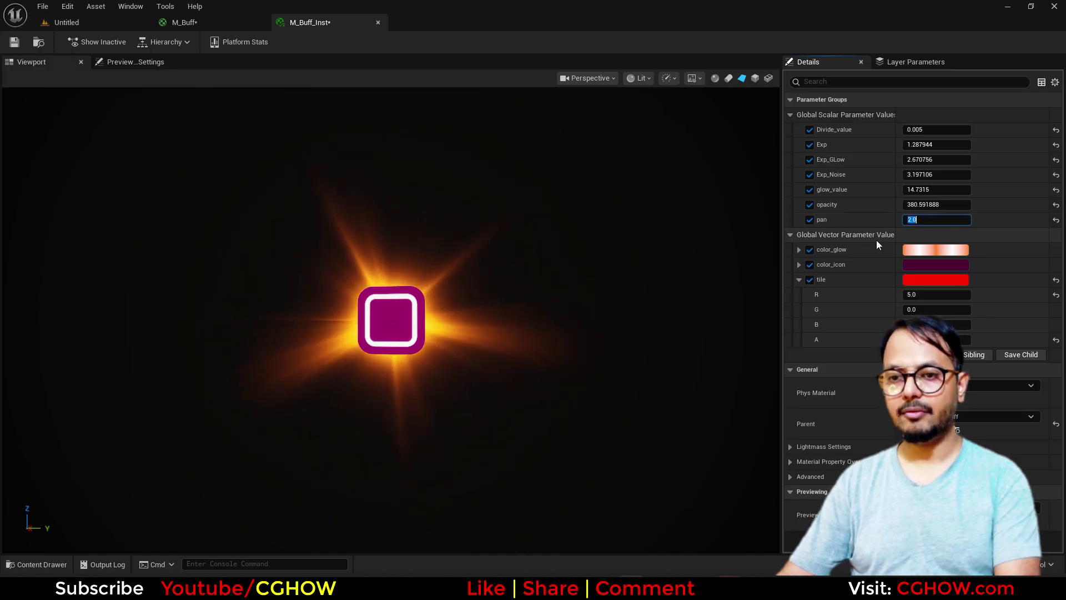
drag(493, 315, 345, 315)
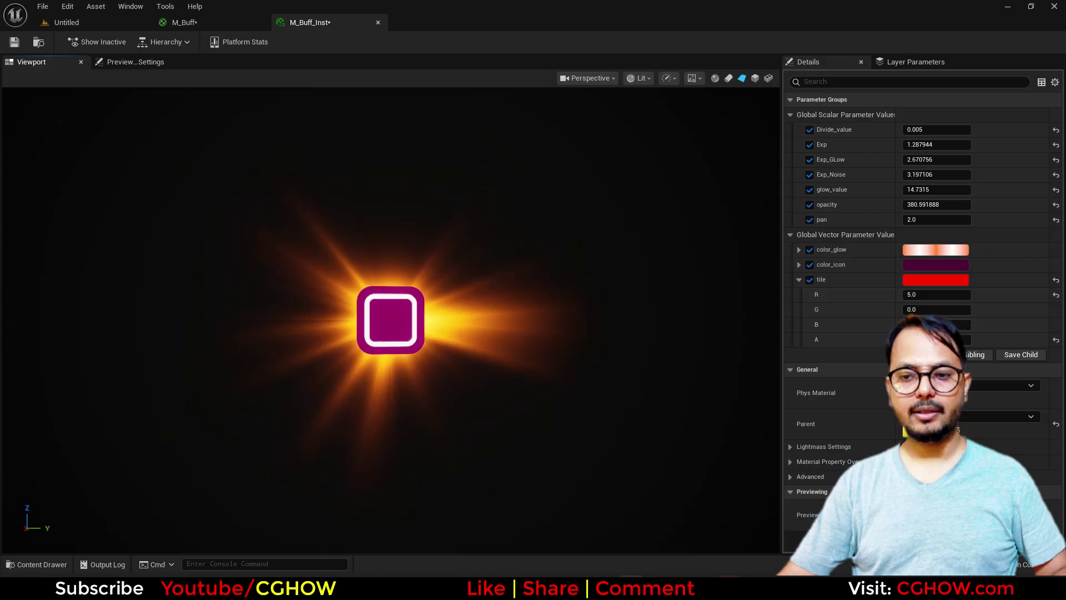